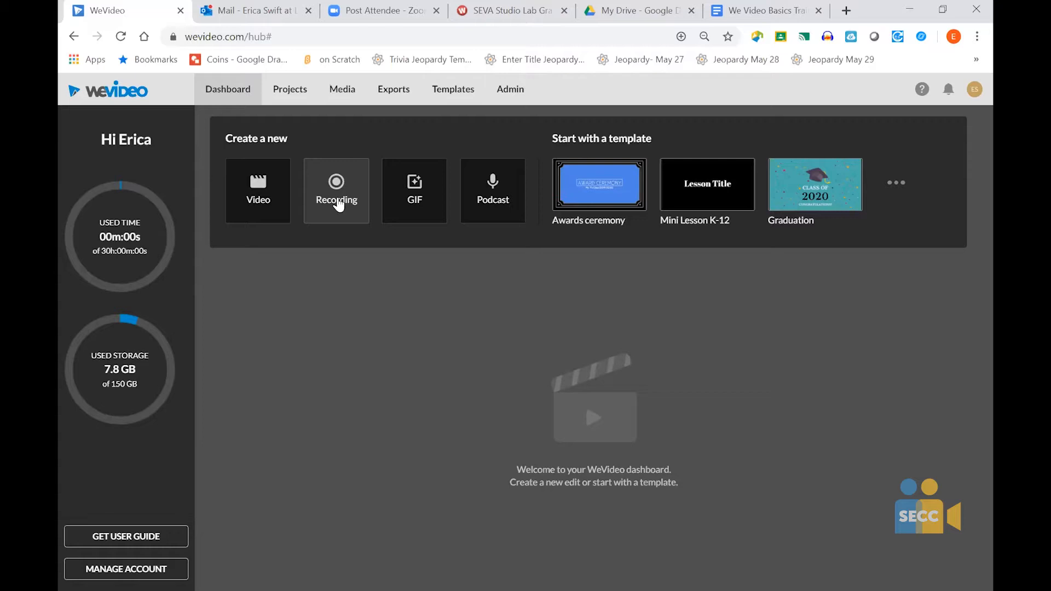
- Look at the available recording sources, cancel without choosing one, and return to the dashboard
left_click(338, 202)
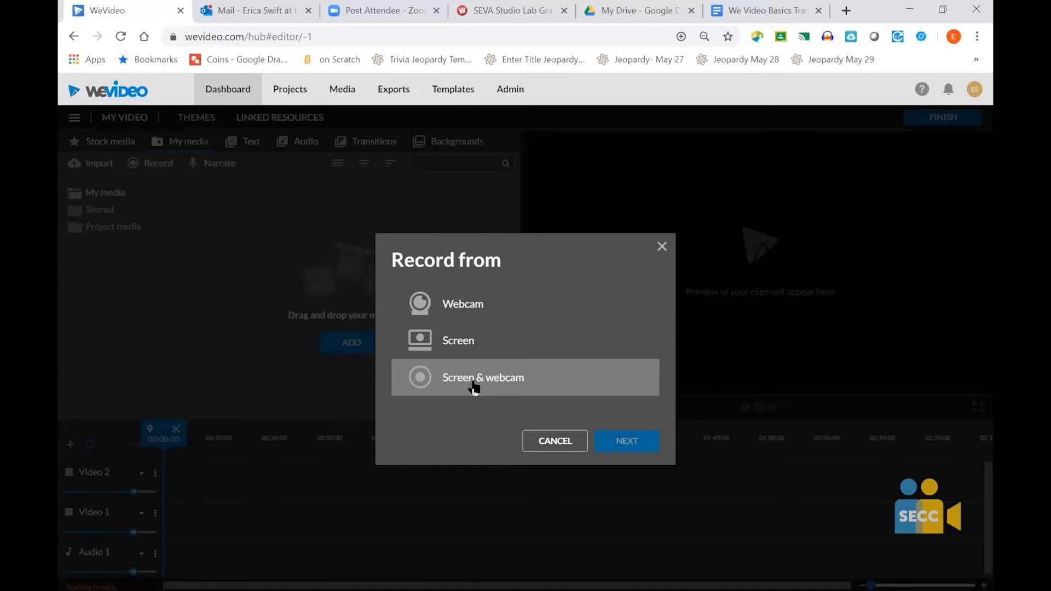
left_click(564, 446)
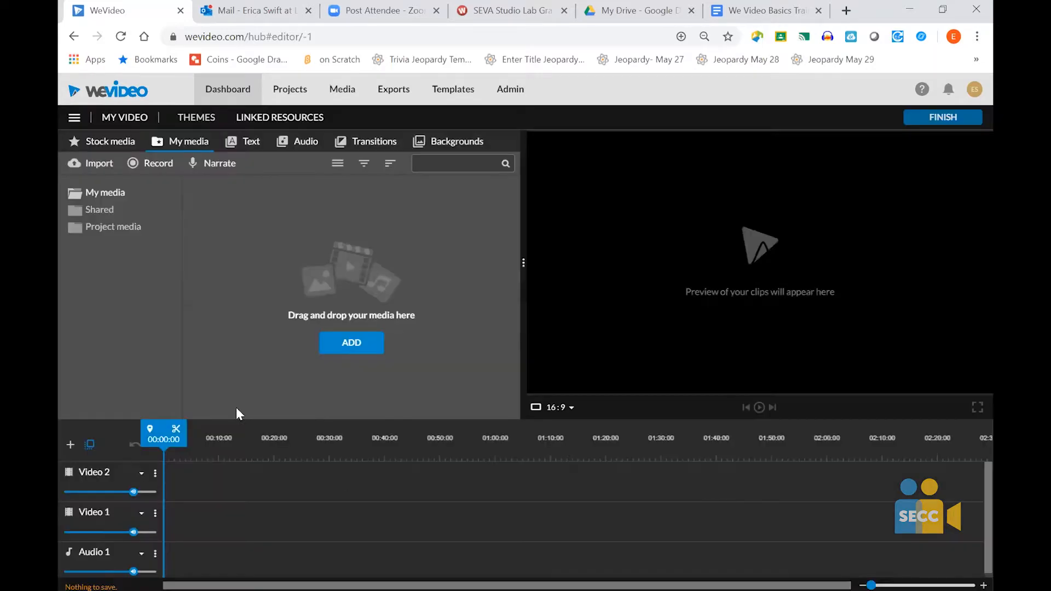
left_click(229, 91)
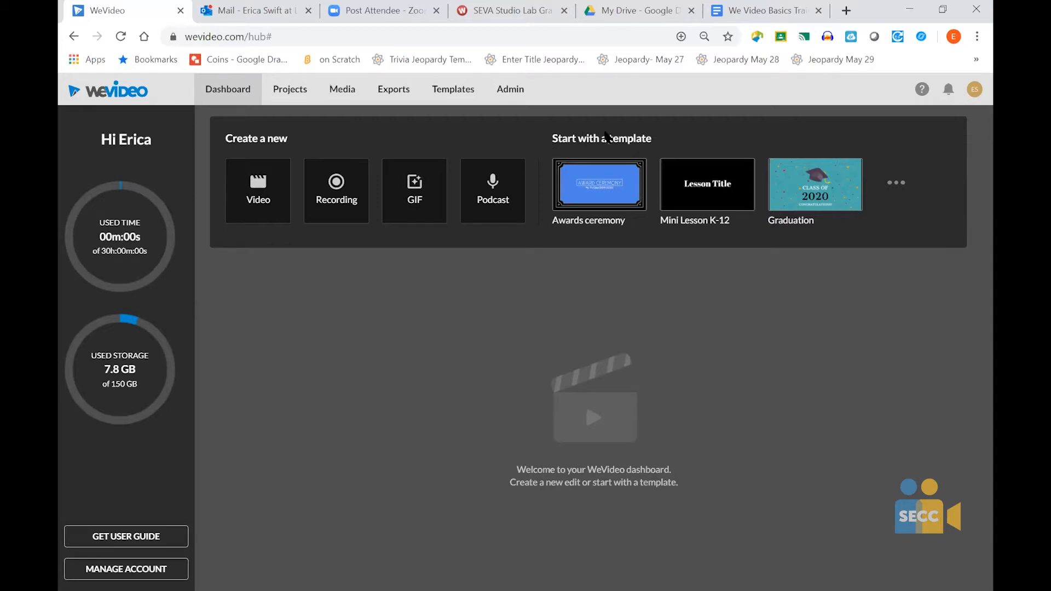
- Browse the full template gallery and close it without selecting a template
left_click(895, 184)
scroll(572, 381, "down", 3)
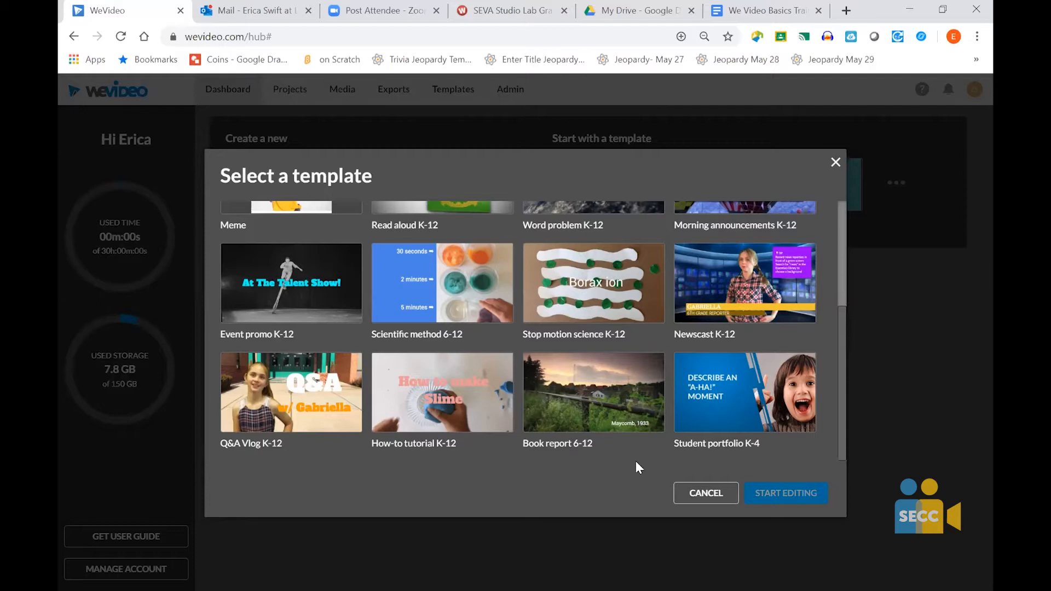
left_click(703, 494)
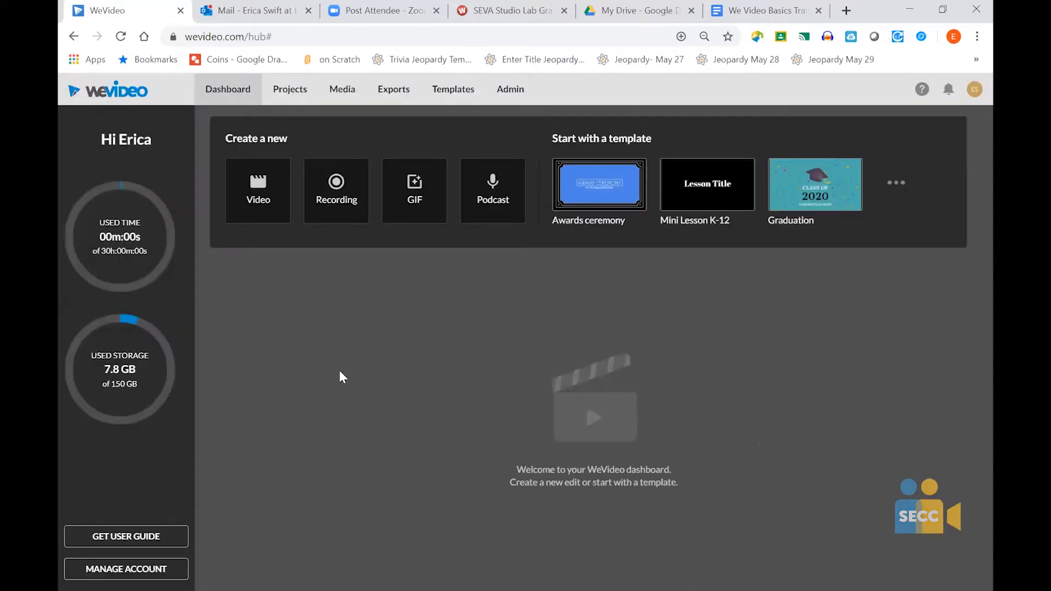
- Start a new blank video in the editor
left_click(263, 203)
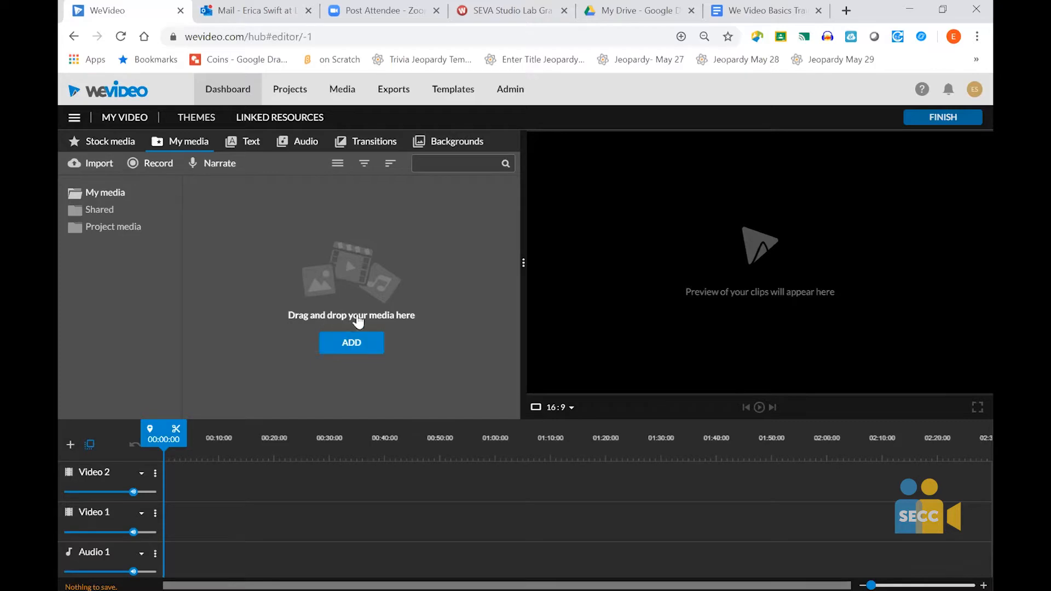
left_click(342, 344)
right_click(252, 226)
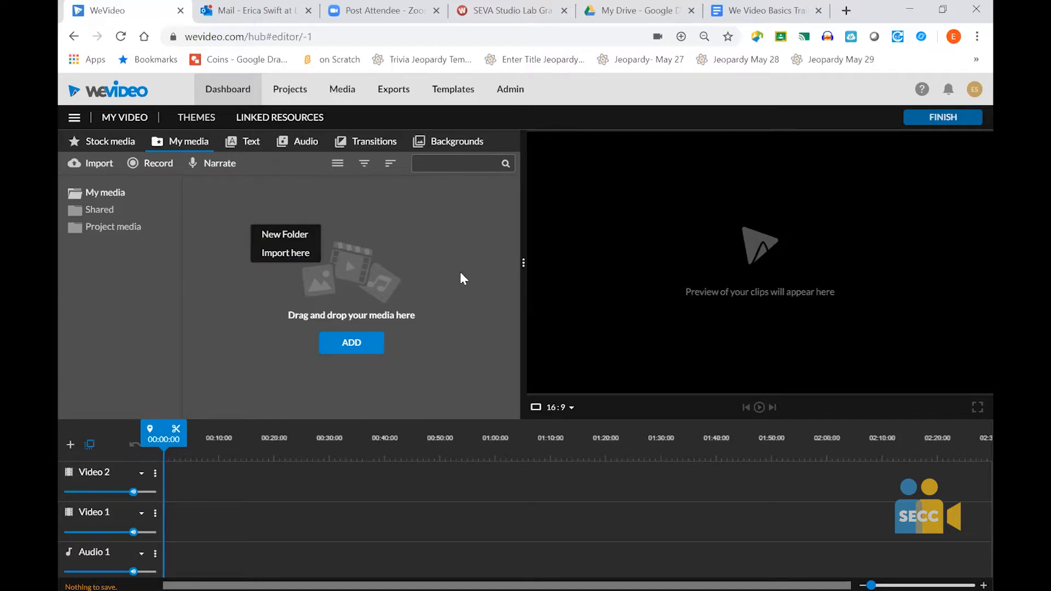
left_click(453, 227)
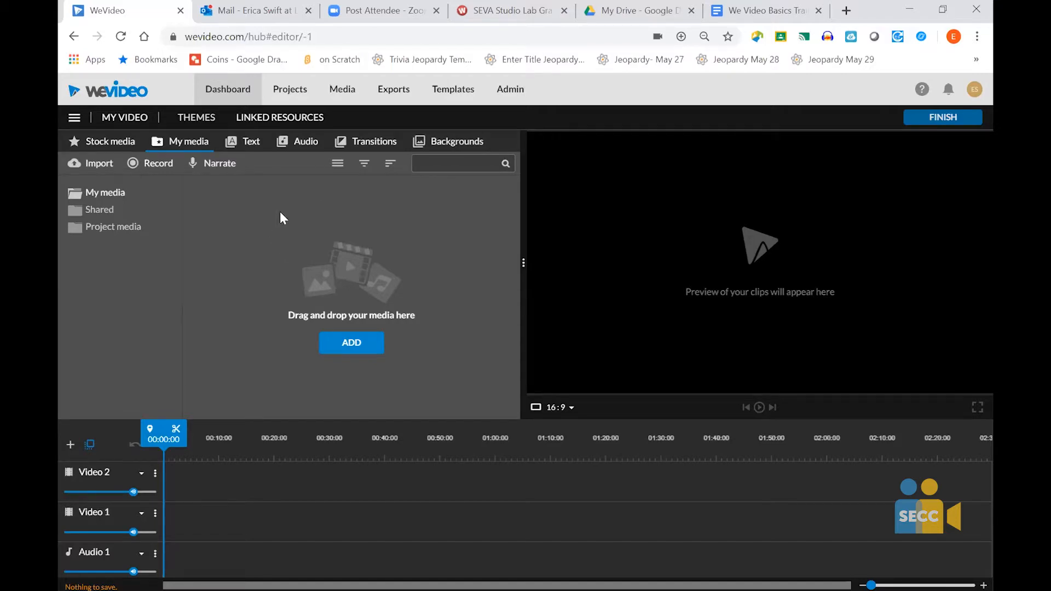
- Create a new media folder named Workshop in My media
right_click(236, 211)
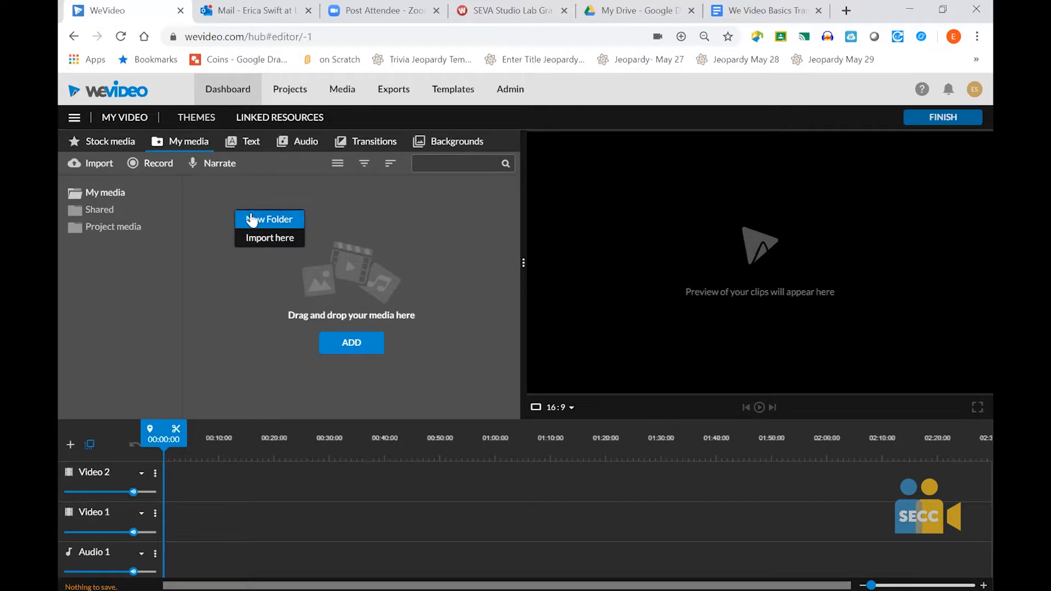
left_click(252, 219)
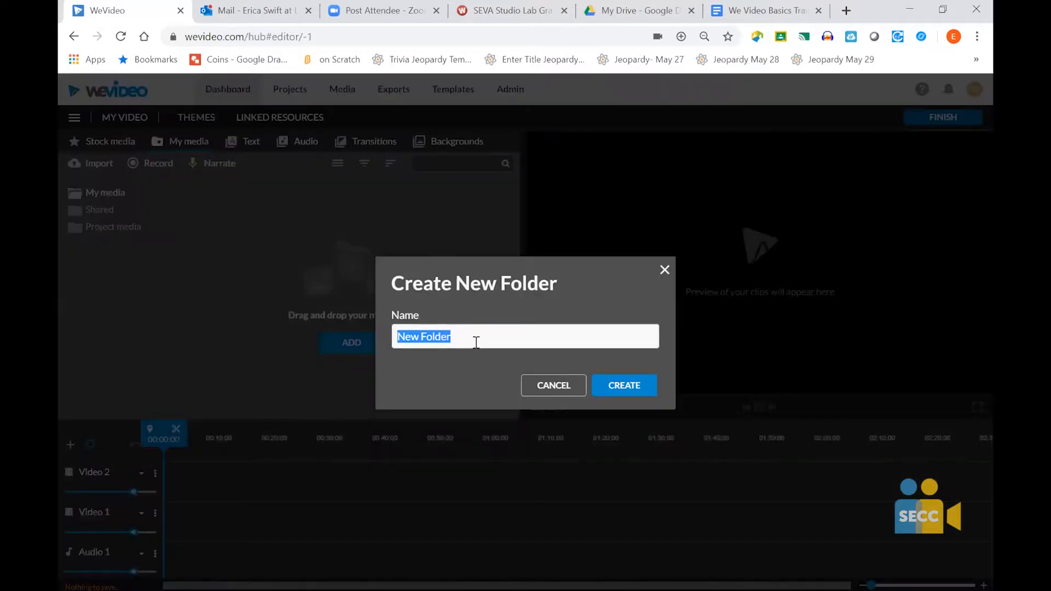
type("Workshop")
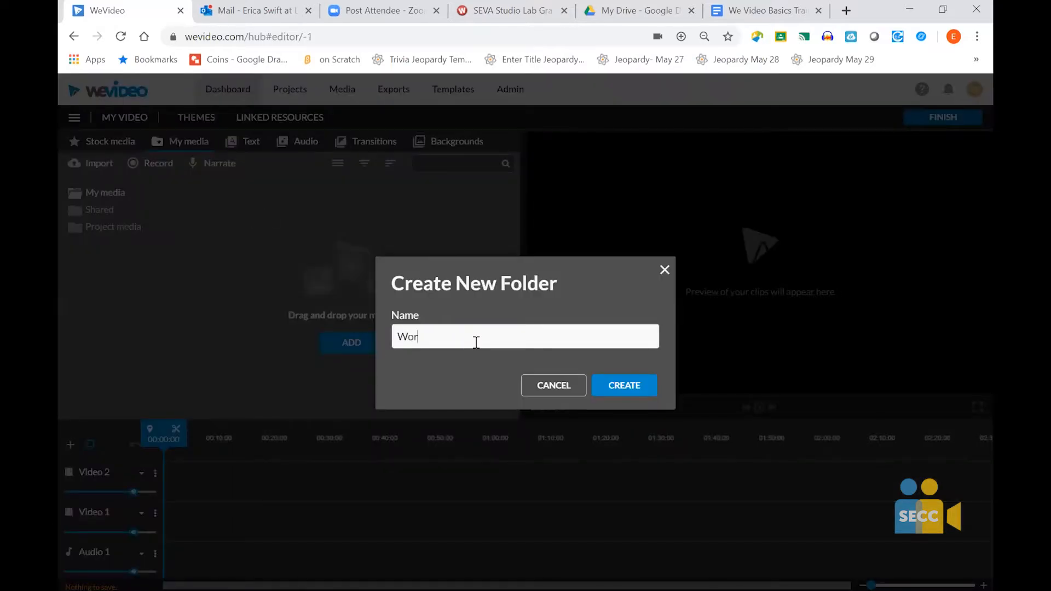
left_click(624, 386)
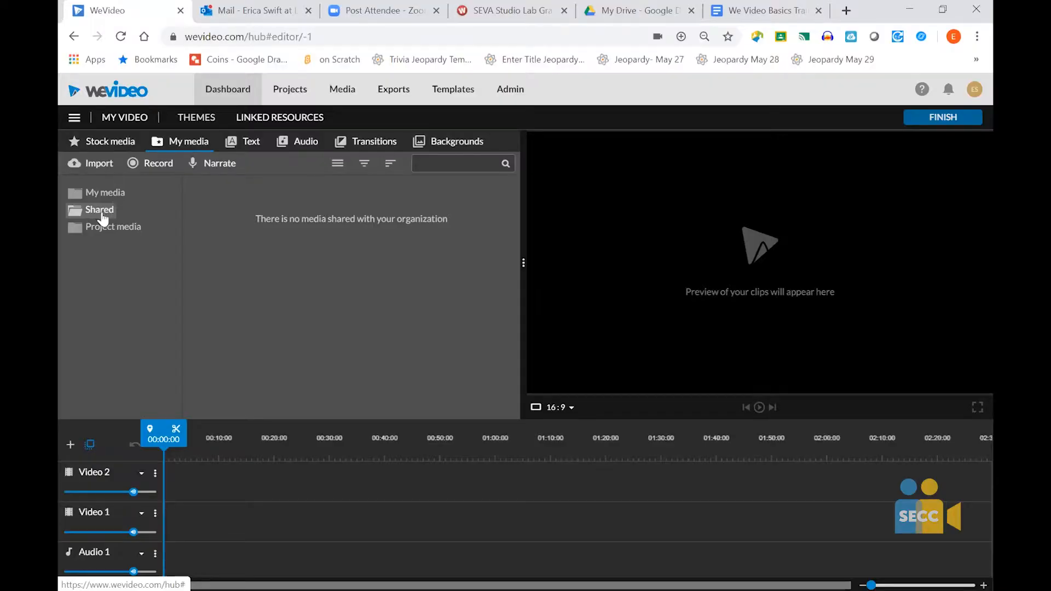
- Check the Project media folder, return to My media and open the Workshop folder
left_click(102, 227)
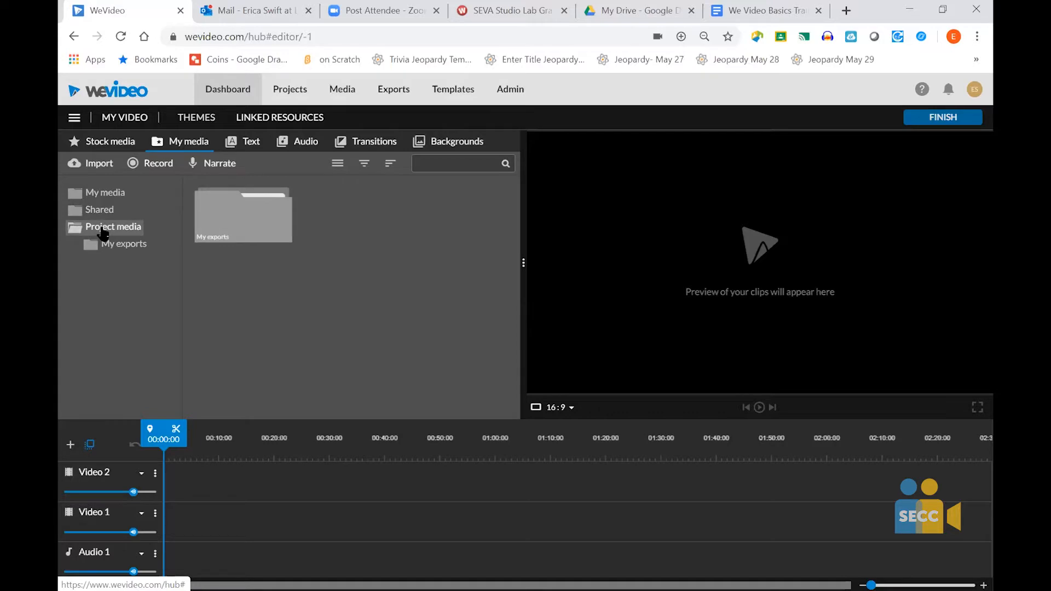
left_click(106, 199)
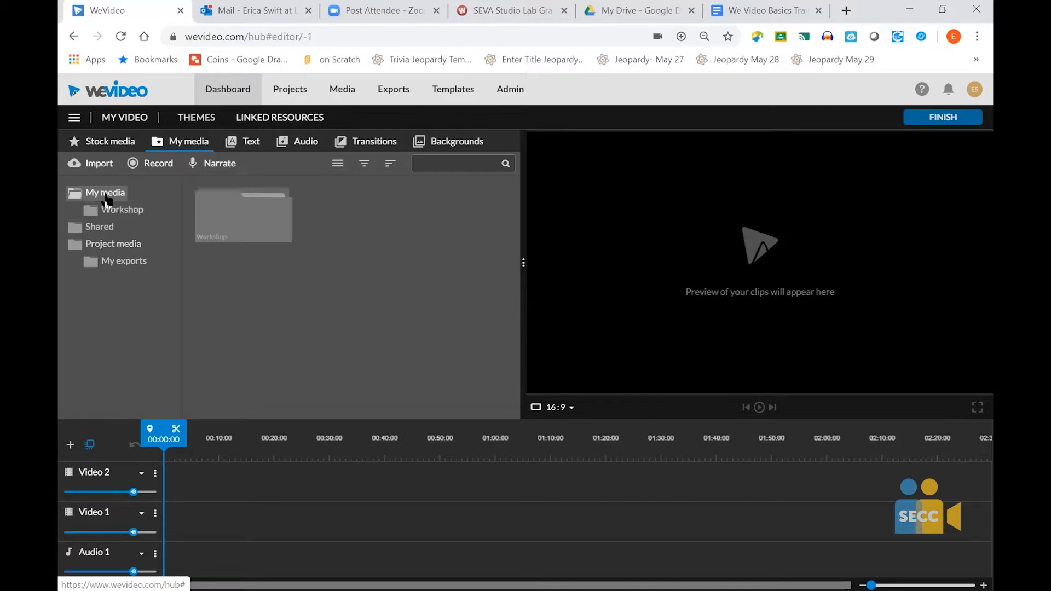
double_click(233, 218)
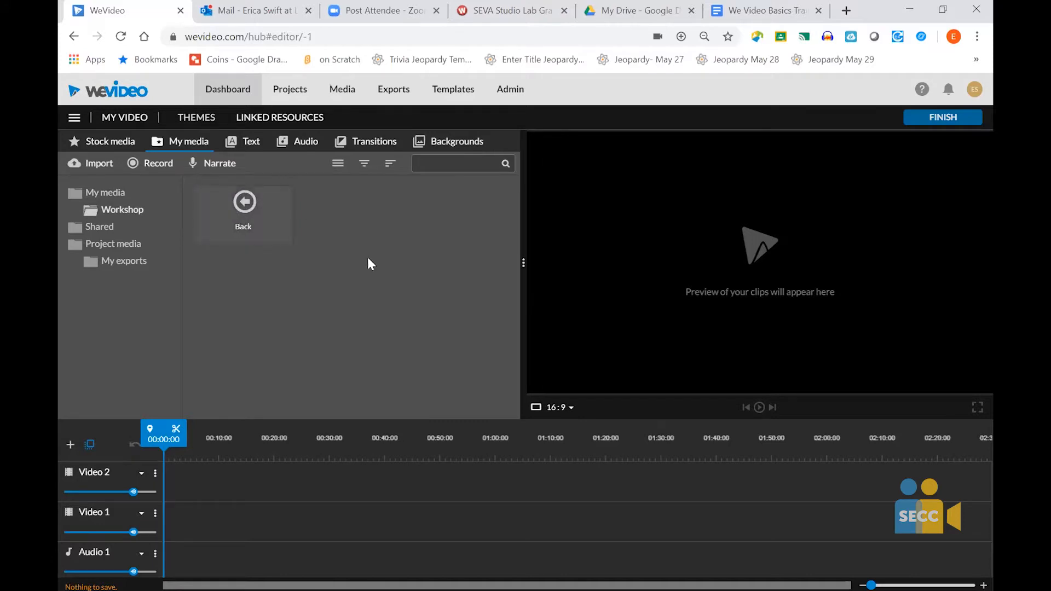
left_click(105, 198)
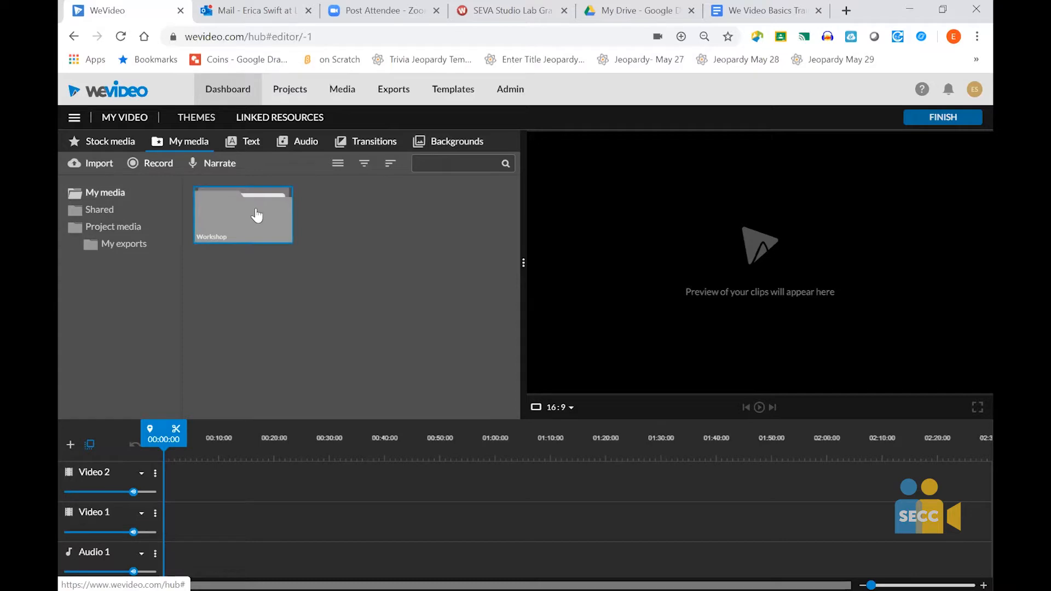
double_click(257, 215)
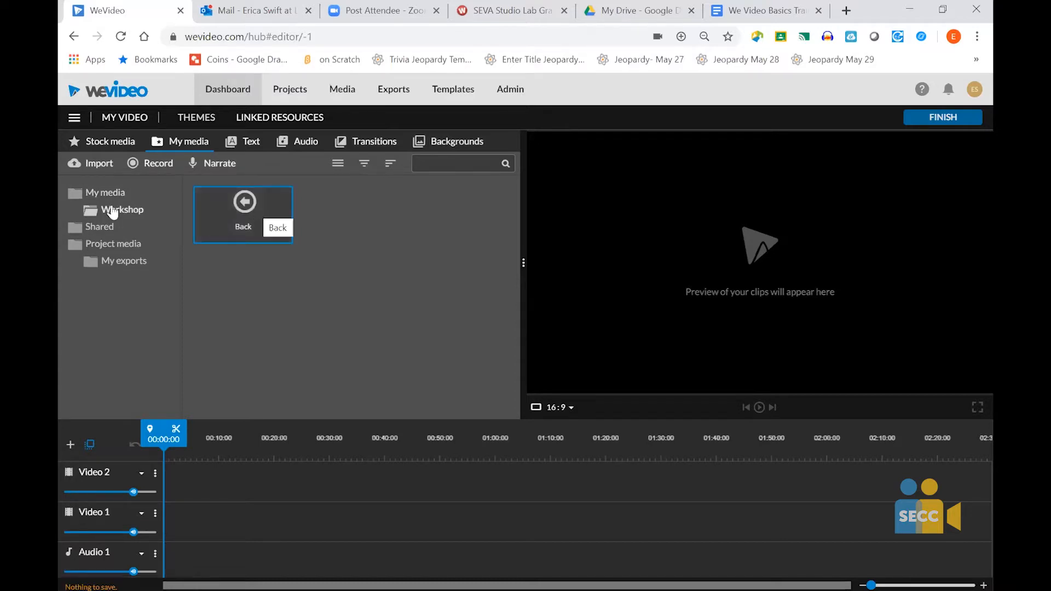
- Import the IMG_3414 video from Google Drive into the Workshop folder
left_click(90, 163)
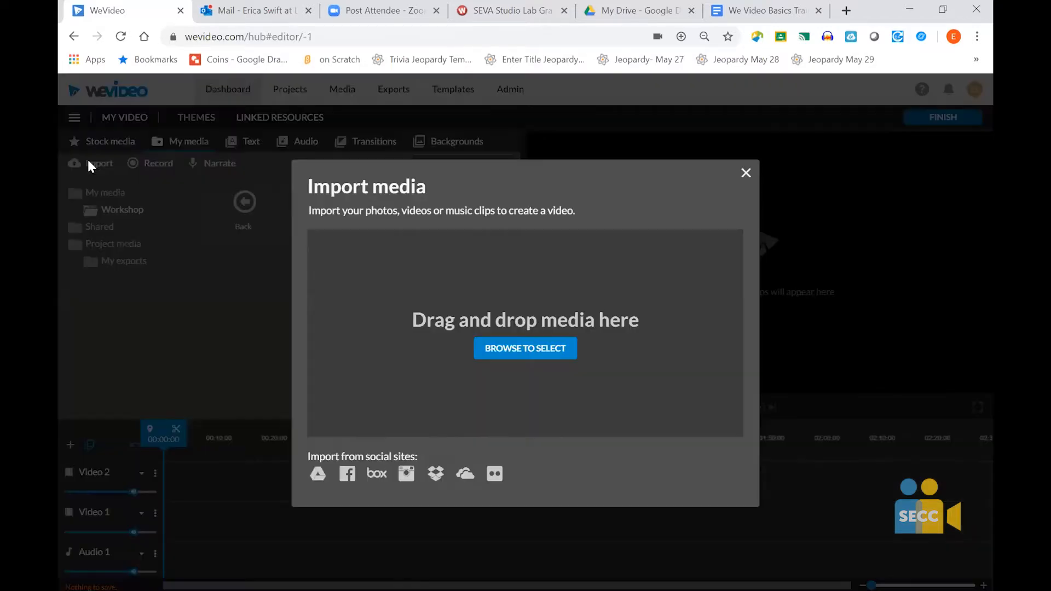
left_click(317, 475)
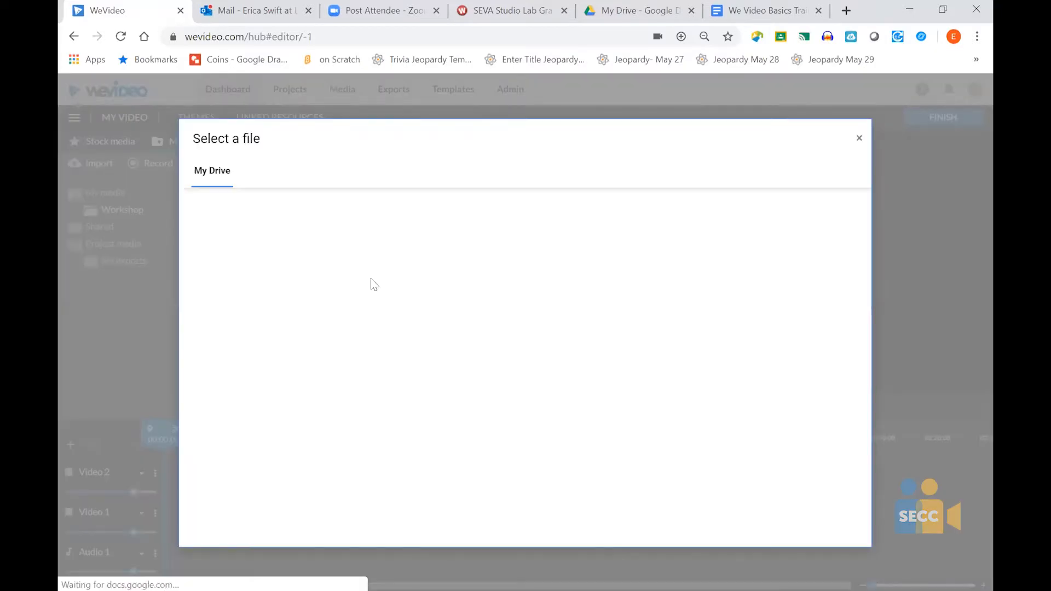
left_click(294, 212)
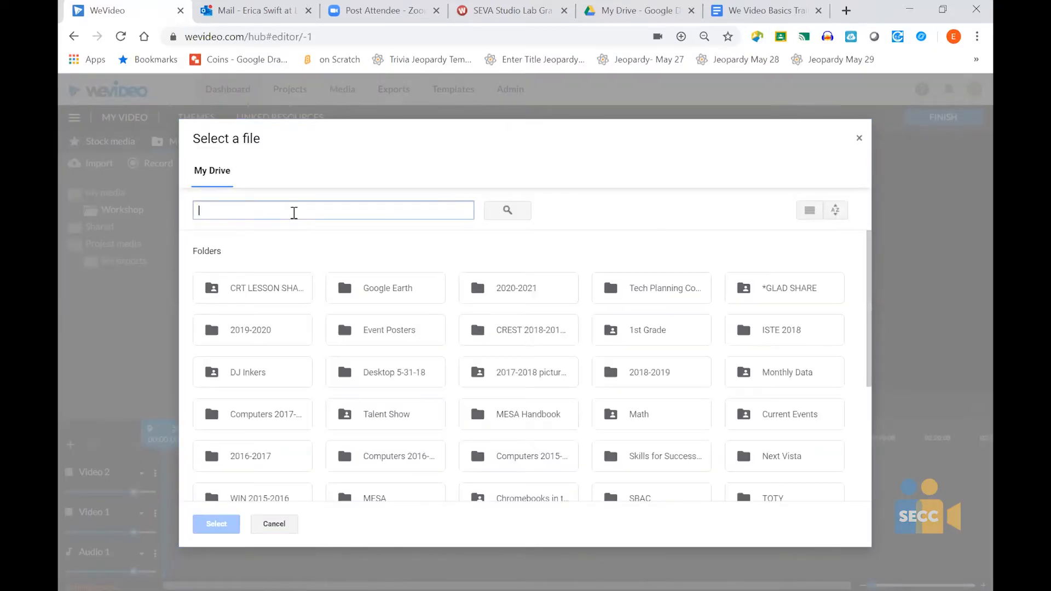
type(".m")
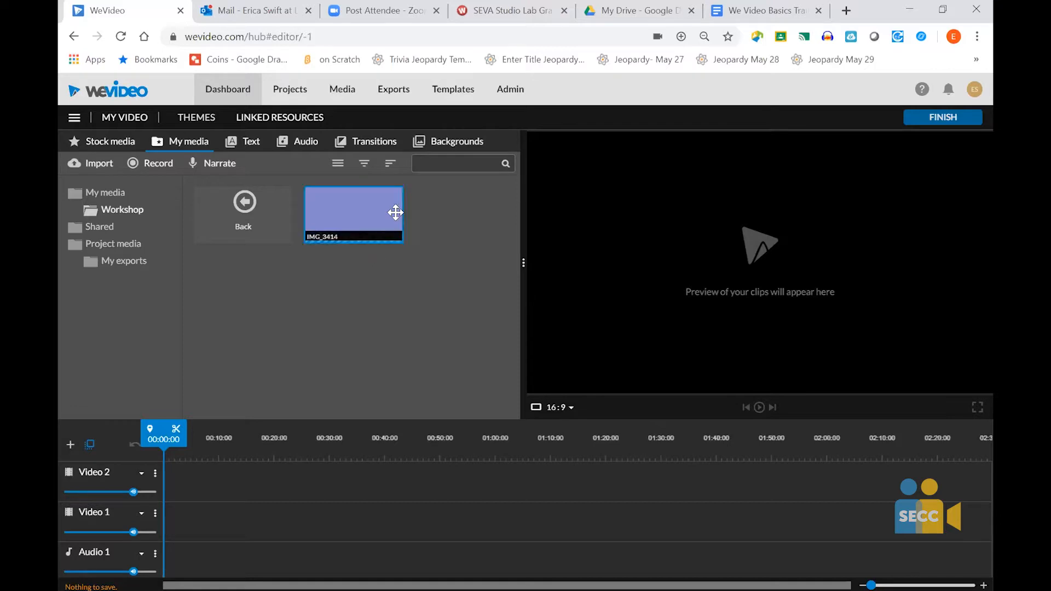
- Show the media as a list, share IMG_3414 to the project, and open the Project media folder
left_click(336, 166)
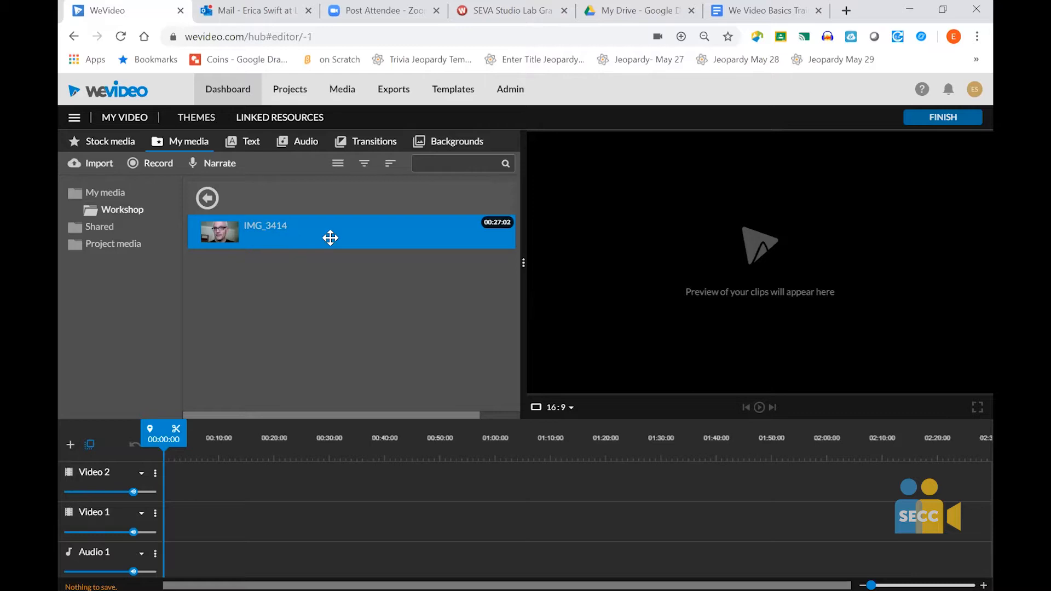
right_click(312, 235)
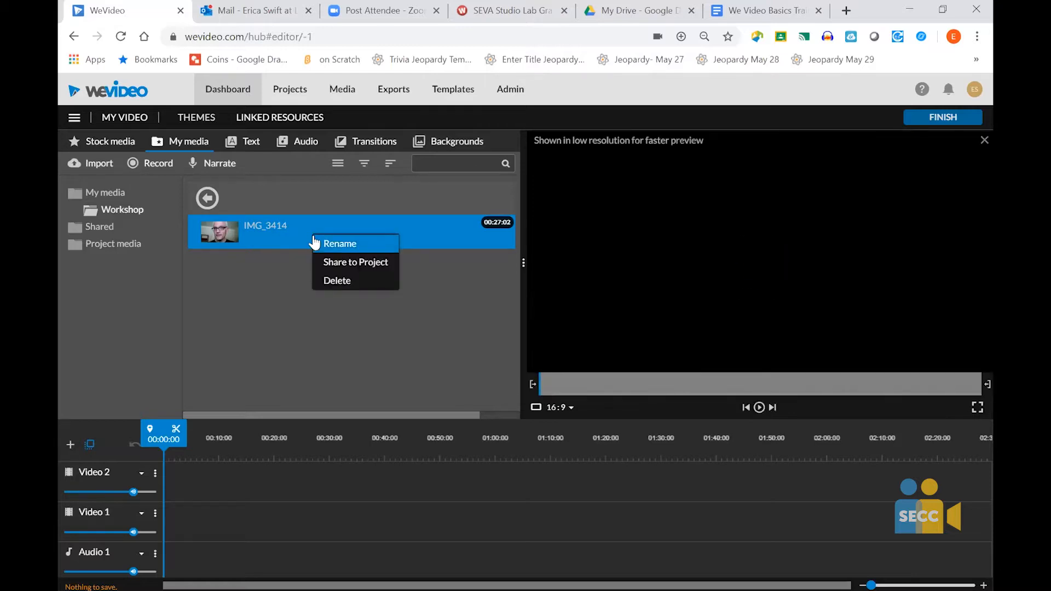
left_click(344, 264)
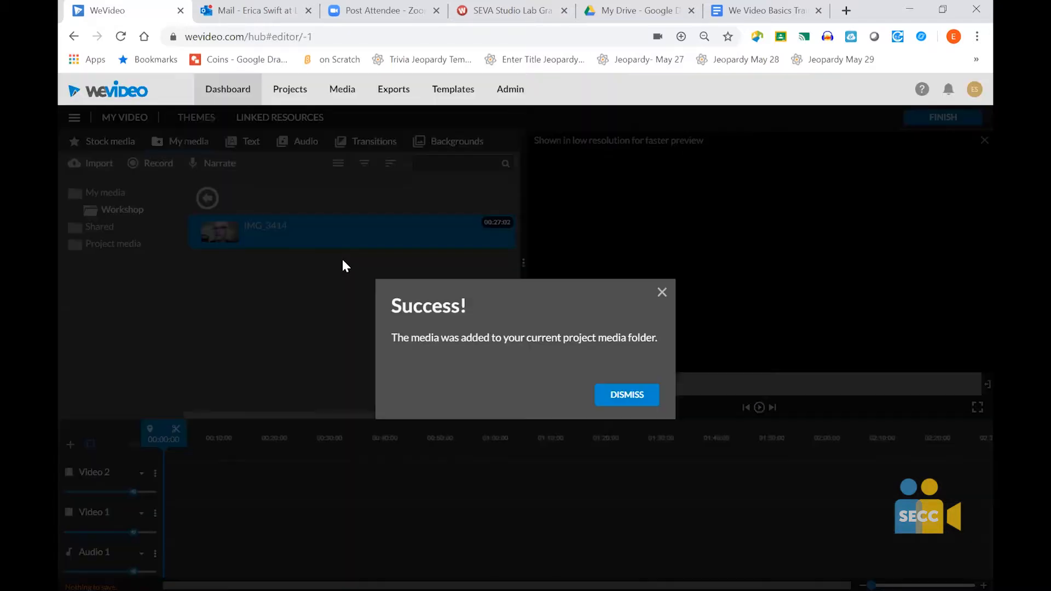
left_click(627, 399)
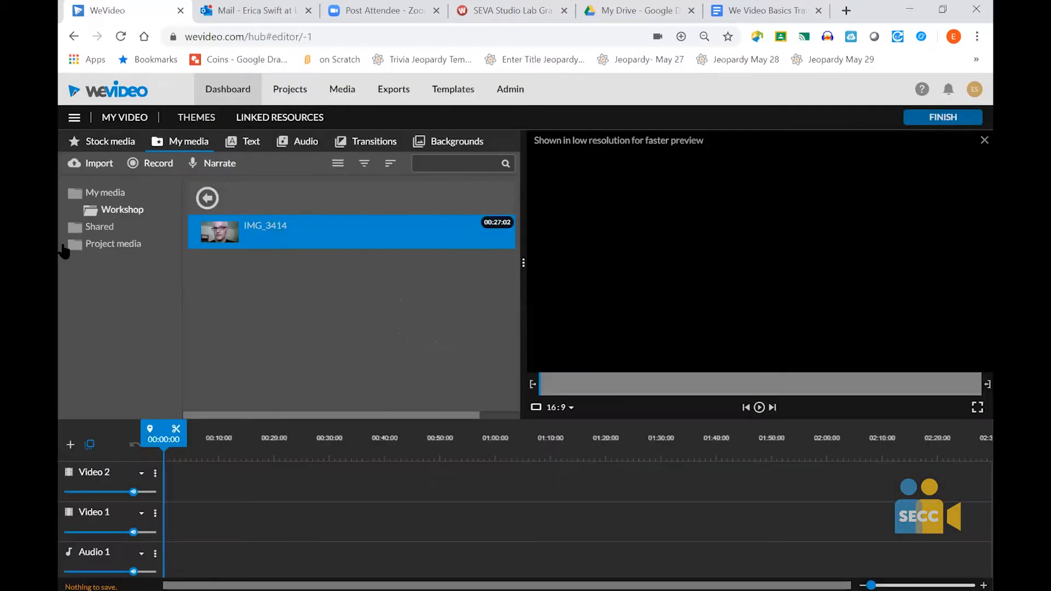
left_click(109, 244)
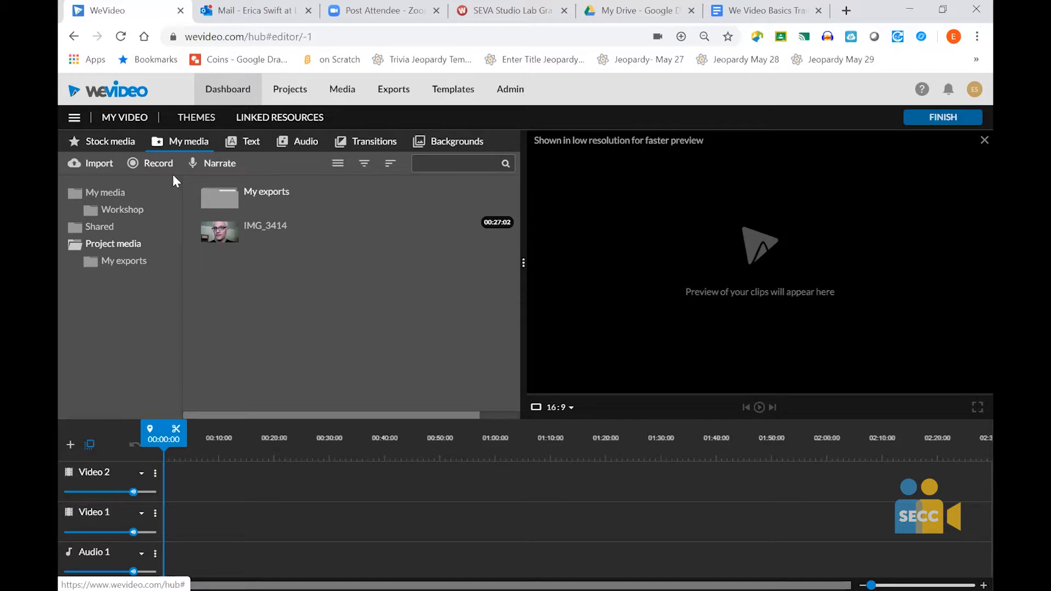
- Rename the video as Workshop Video
left_click(121, 117)
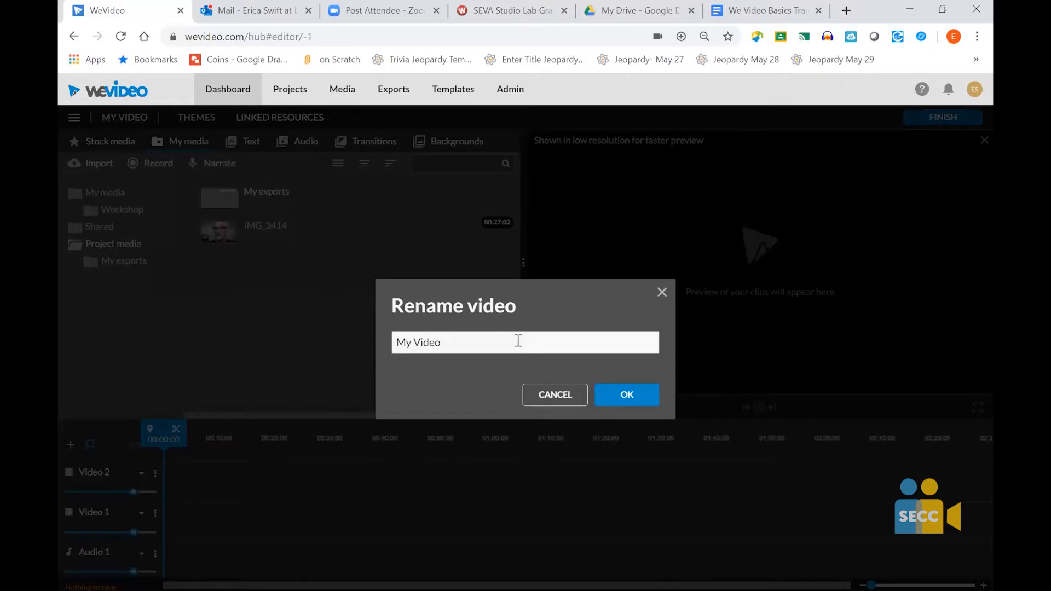
left_click(465, 346)
key("BackSpace")
key("BackSpace")
key("BackSpace")
key("BackSpace")
key("BackSpace")
key("BackSpace")
key("BackSpace")
key("BackSpace")
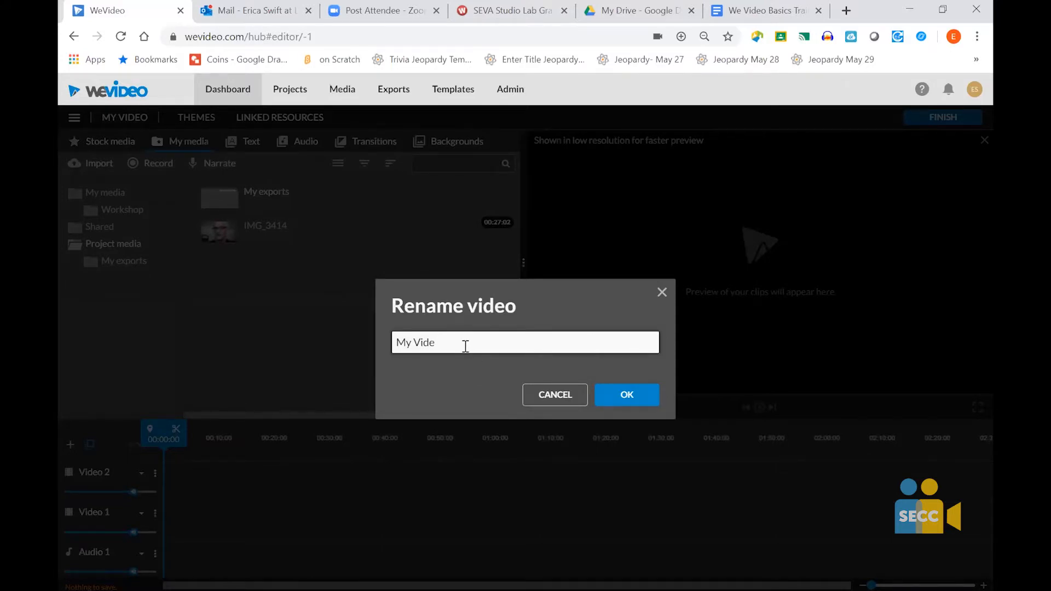
type("Workshop Vie")
type("do")
left_click(613, 404)
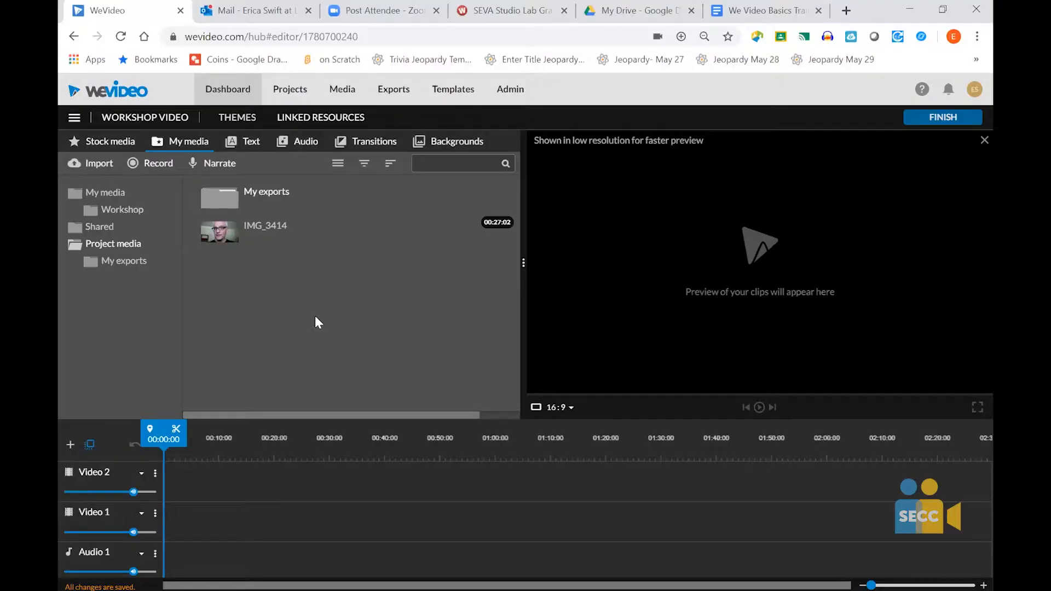
- Place the Colorado potato beetles stock clip at the start of the Video 1 track
left_click(100, 146)
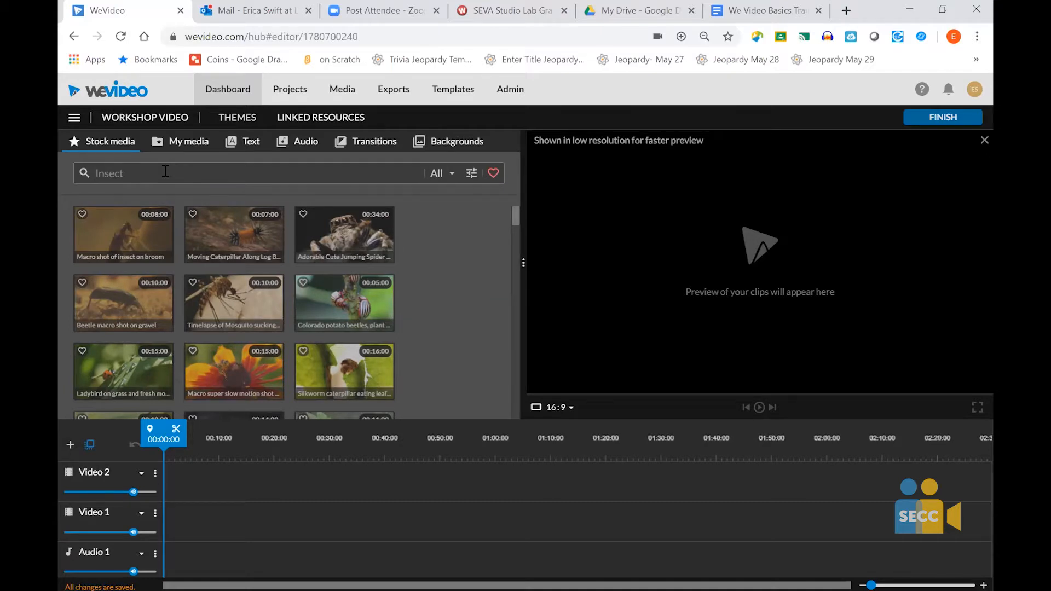
left_click(452, 177)
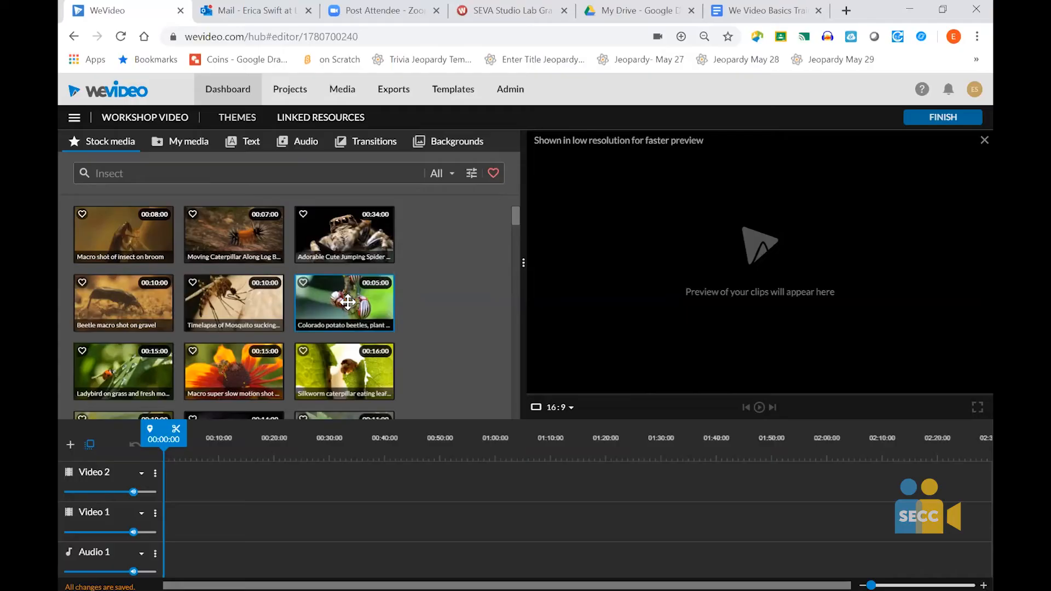
left_click_drag(348, 302, 179, 510)
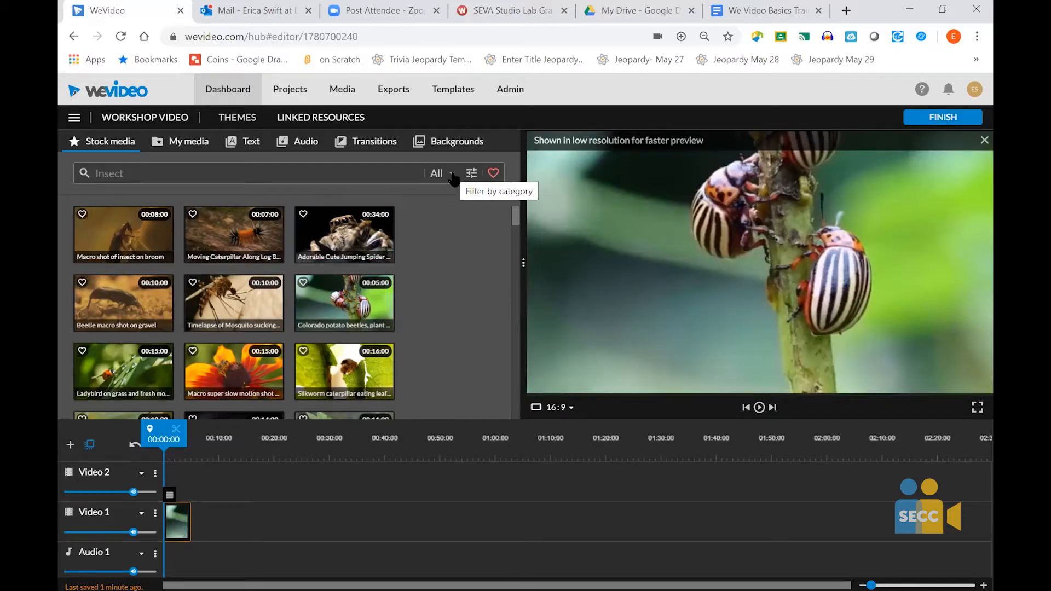
- Filter the stock media to Images and place Detail Of An Insect Hotel right after the beetle clip on Video 1
left_click(452, 174)
left_click(457, 235)
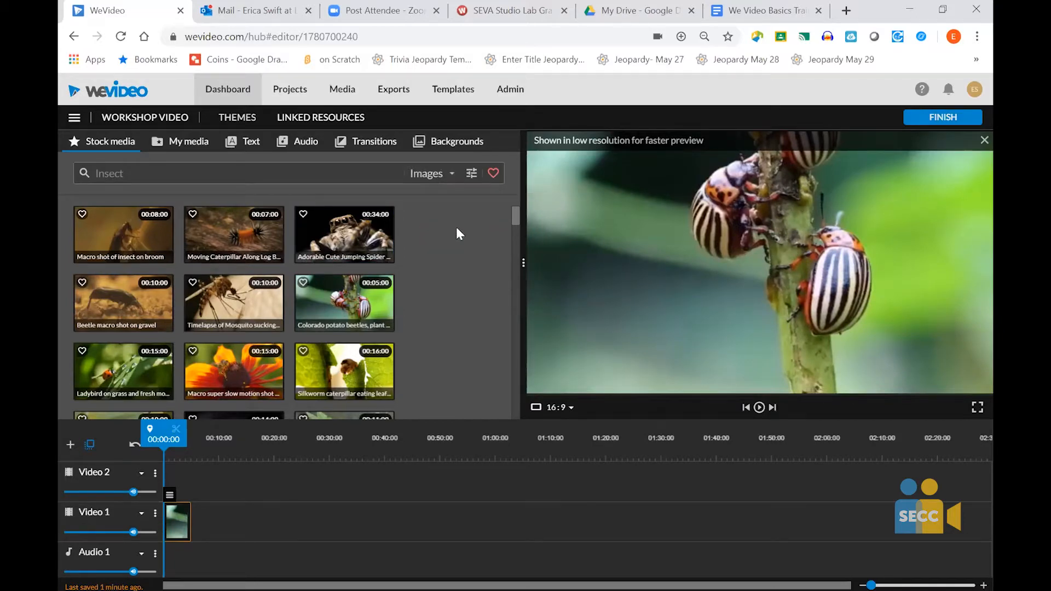
scroll(436, 304, "down", 1)
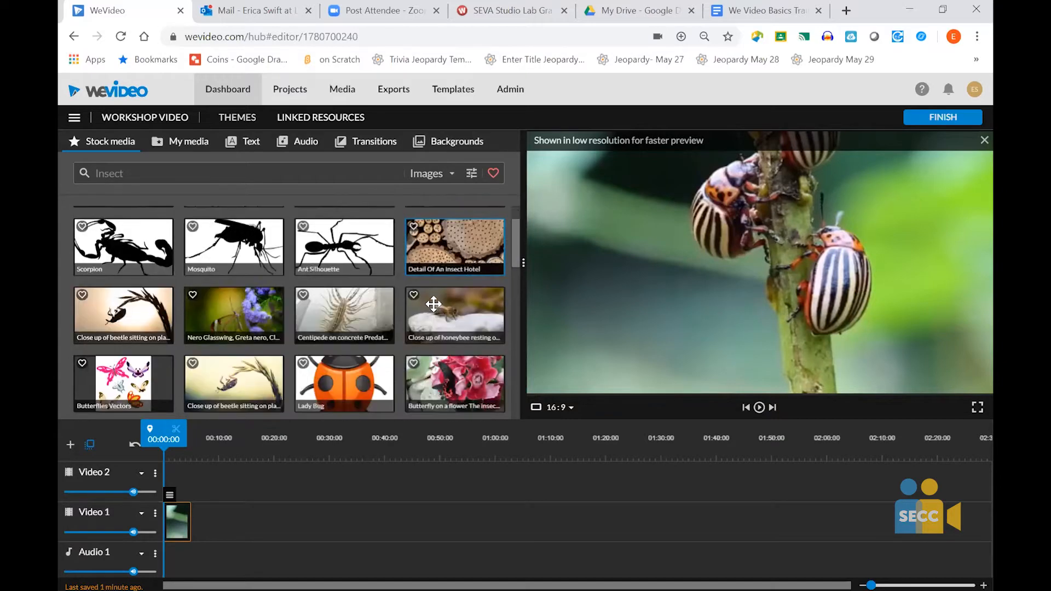
left_click_drag(348, 345, 205, 509)
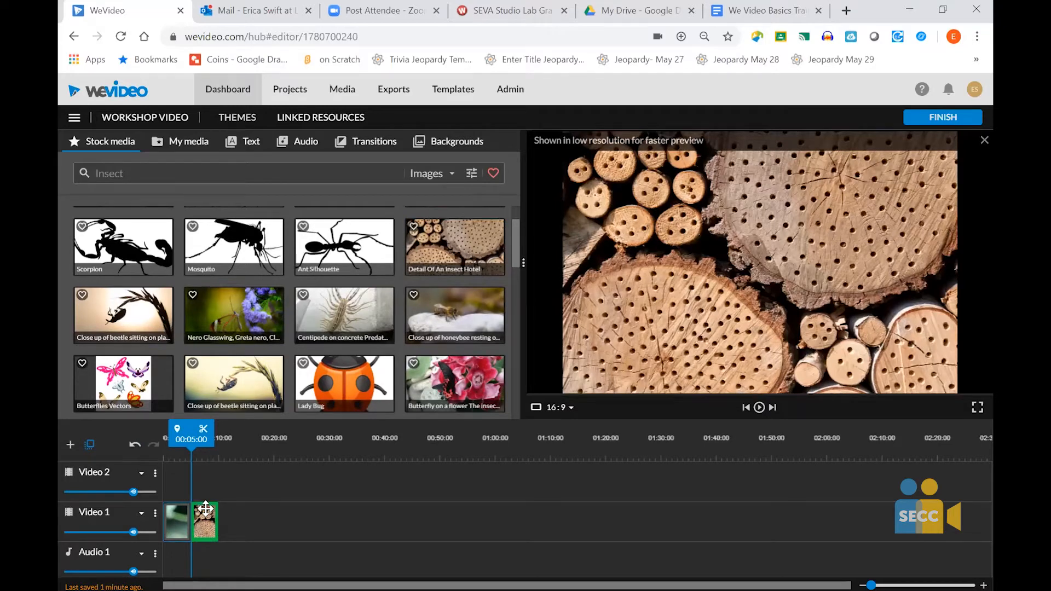
- Insert the Lady Bug image between the beetle clip and the insect hotel image on Video 1, using Insert and push
left_click_drag(206, 509, 208, 515)
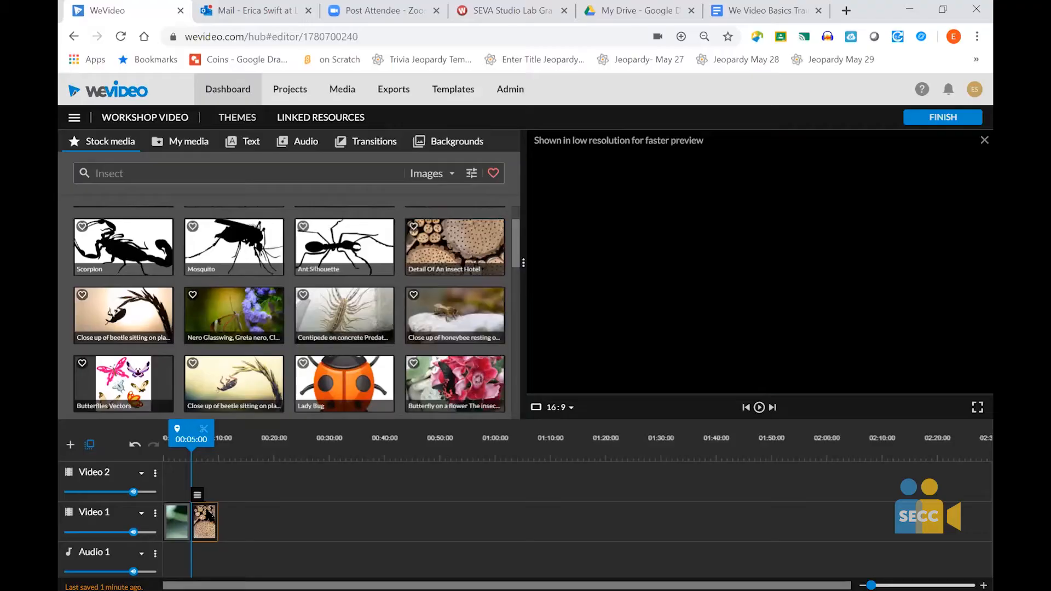
left_click_drag(331, 390, 197, 524)
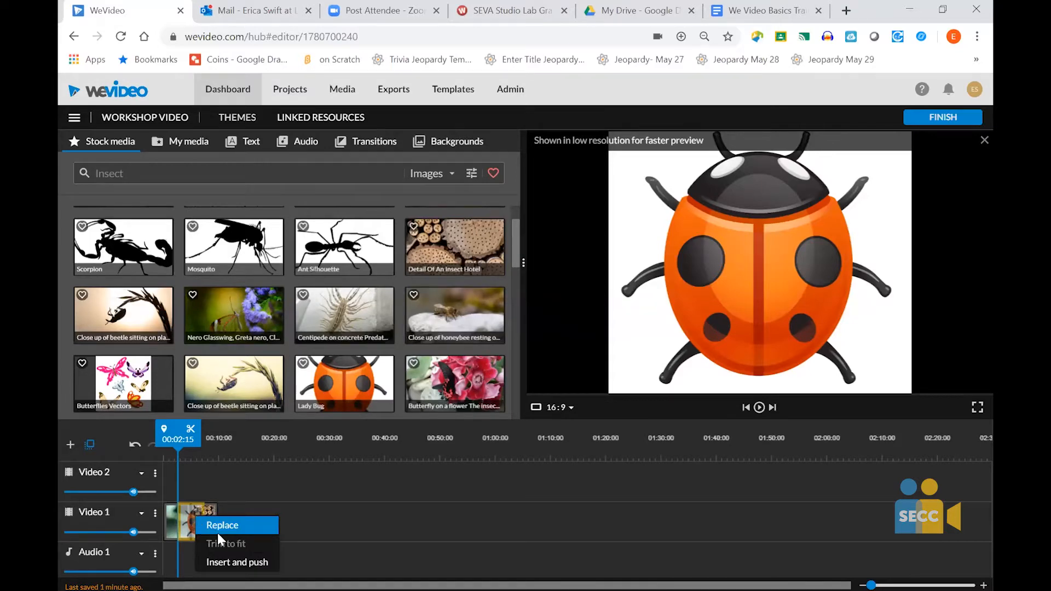
left_click(223, 564)
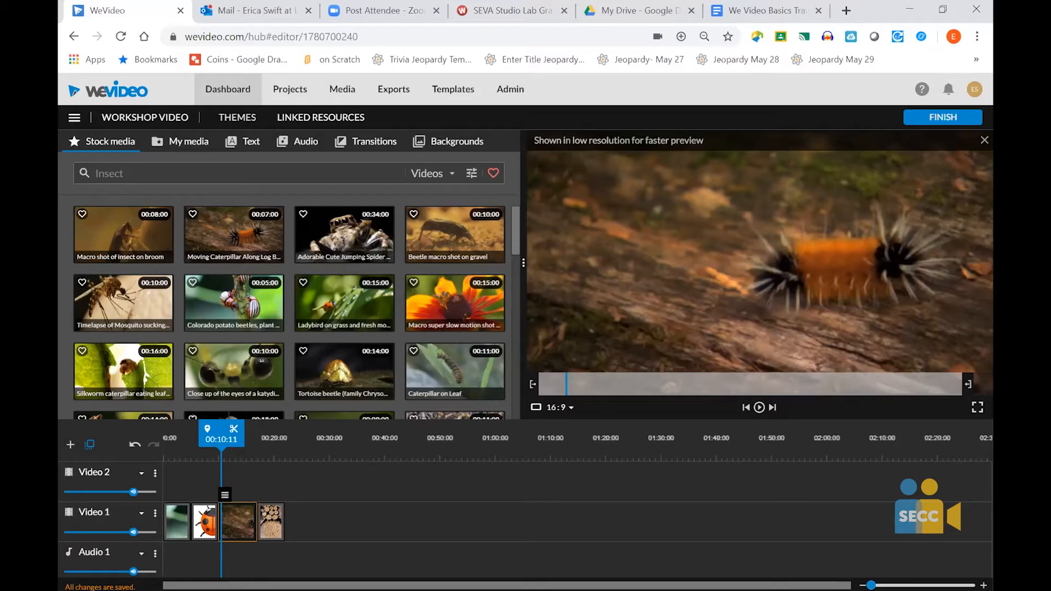
- Give the Moving Caterpillar Along Log Bark clip on Video 1 an opacity fade of 1 second in and out
left_click(872, 585)
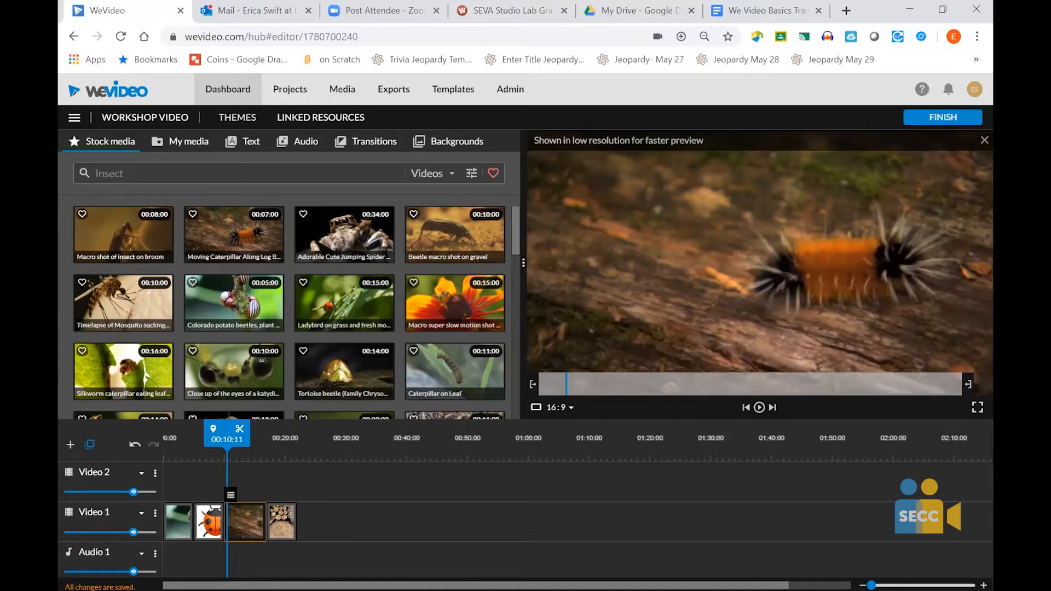
left_click_drag(872, 585, 880, 585)
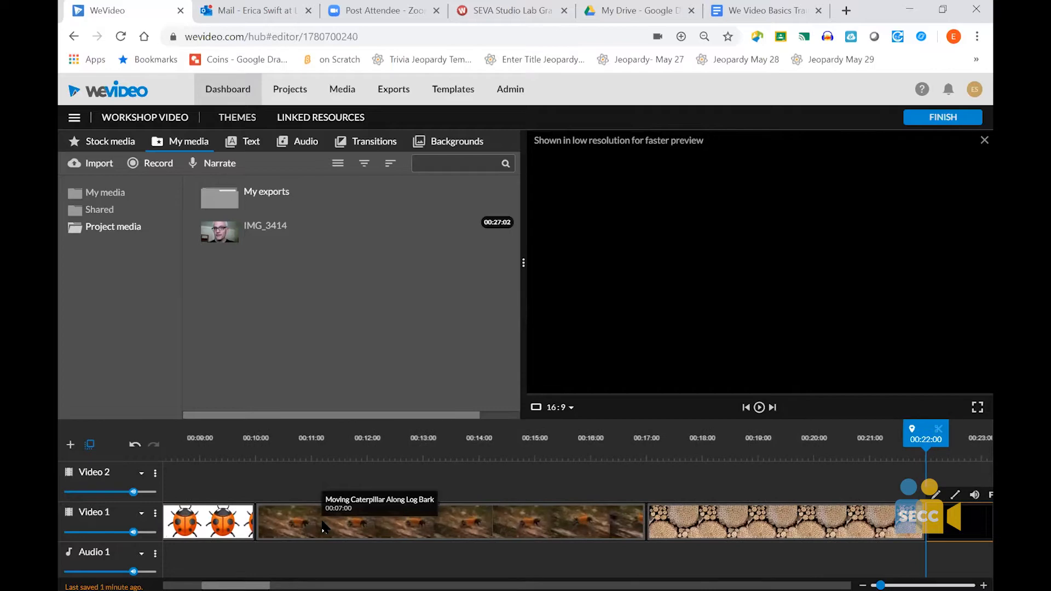
left_click(325, 528)
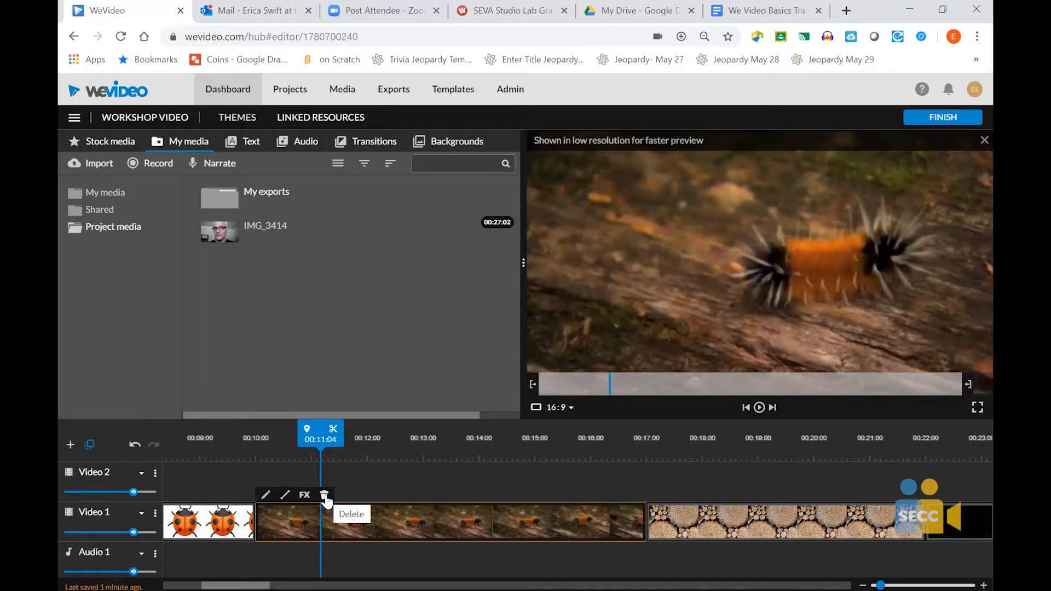
double_click(422, 517)
left_click(243, 570)
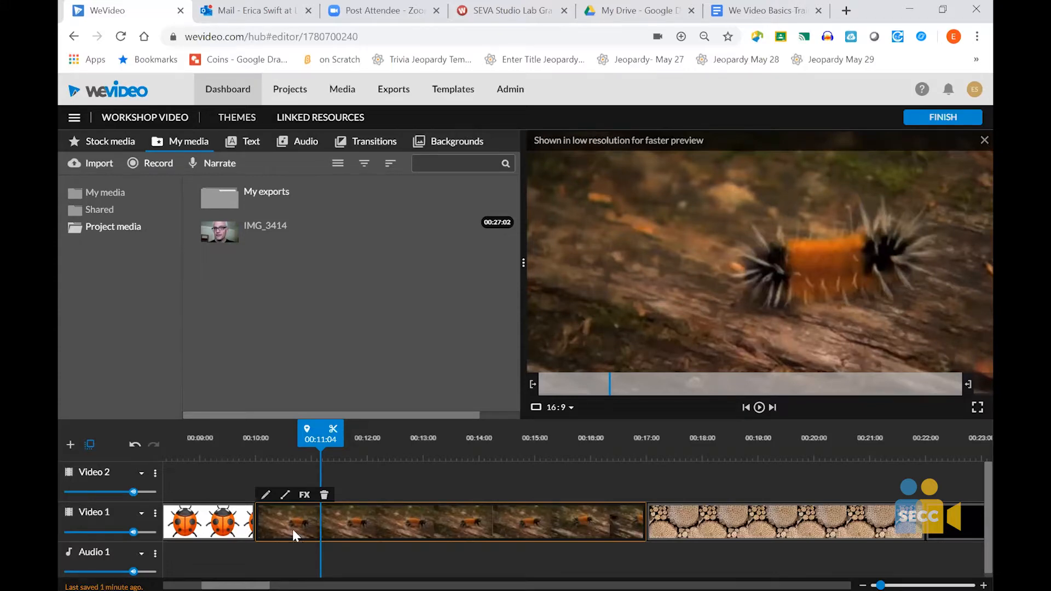
left_click(285, 497)
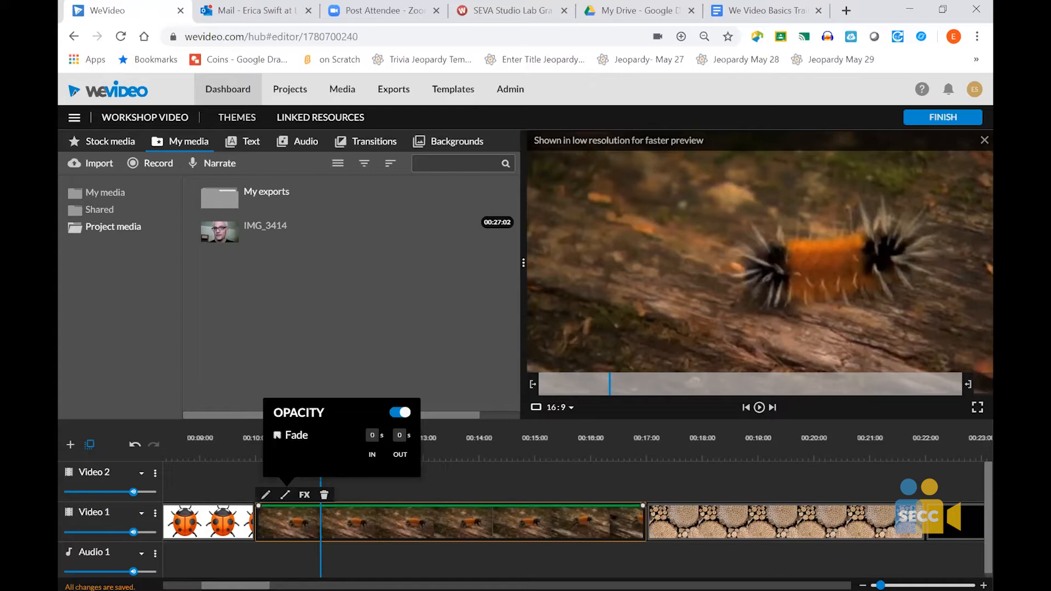
left_click(277, 436)
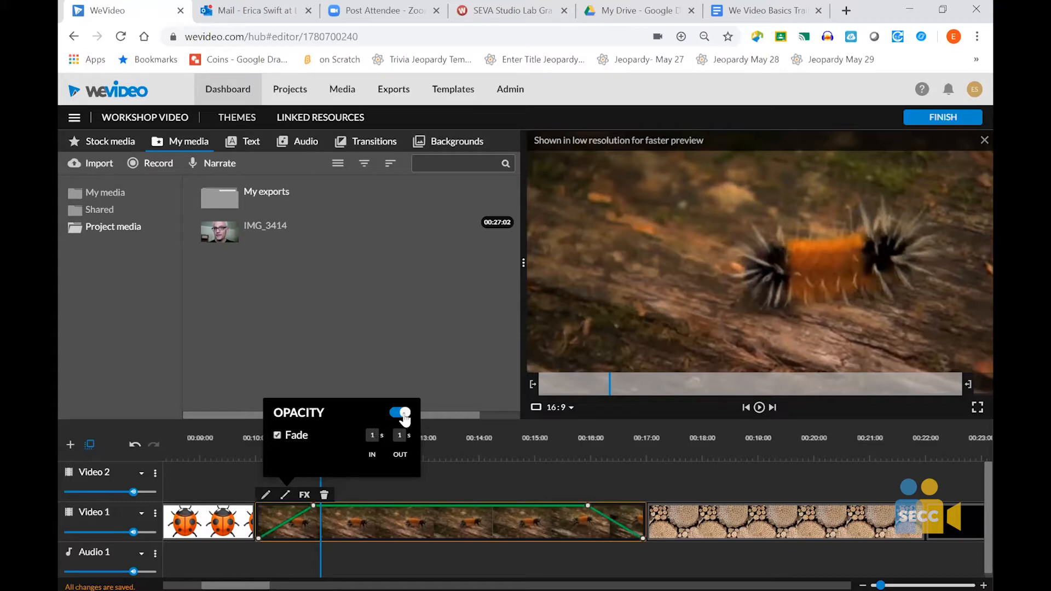
- Apply the Black and White effect to the caterpillar clip only
left_click(304, 495)
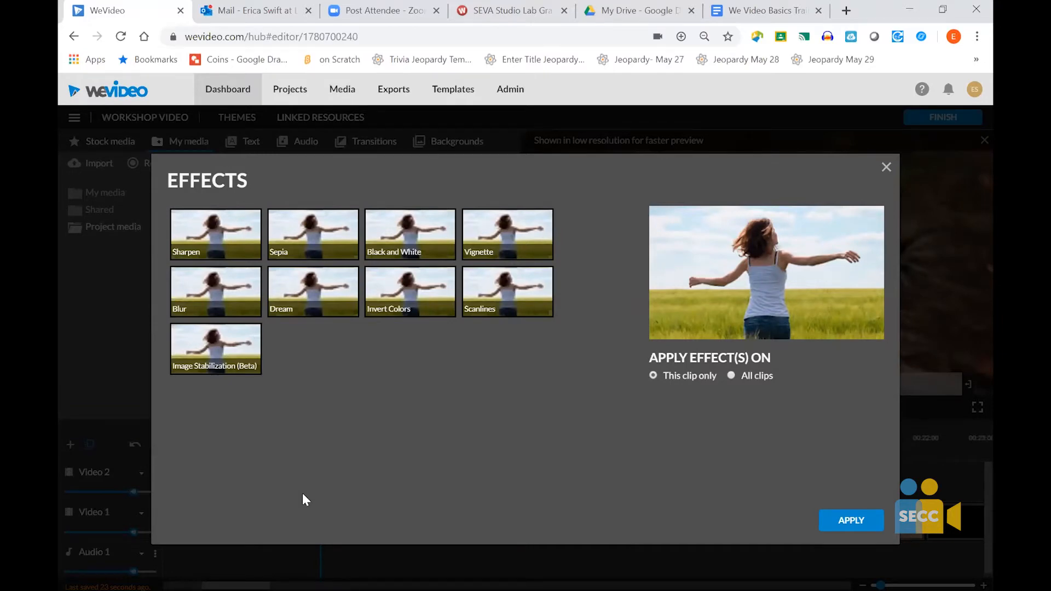
left_click(412, 251)
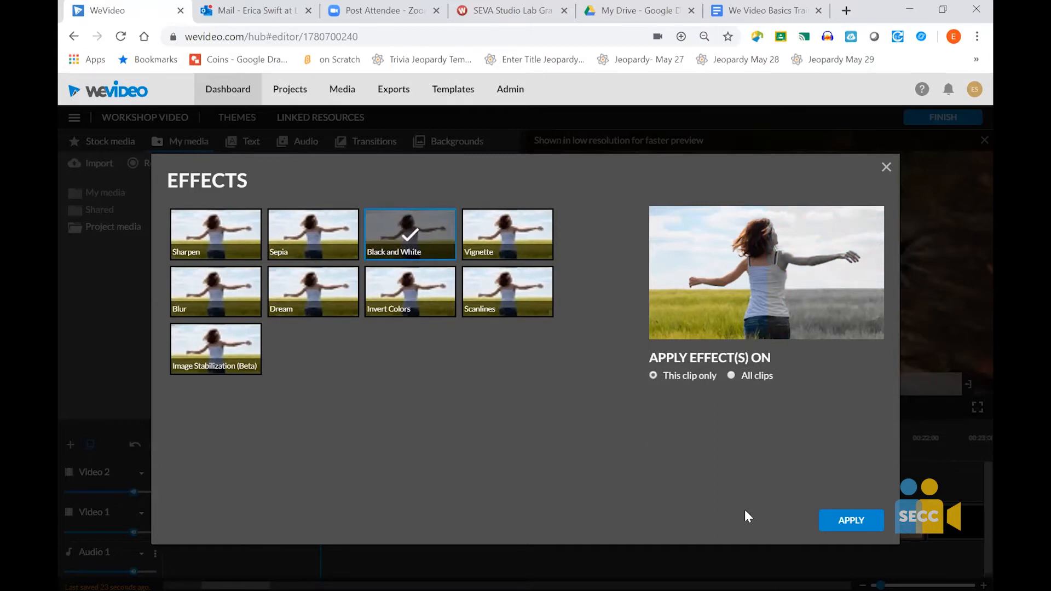
left_click(853, 520)
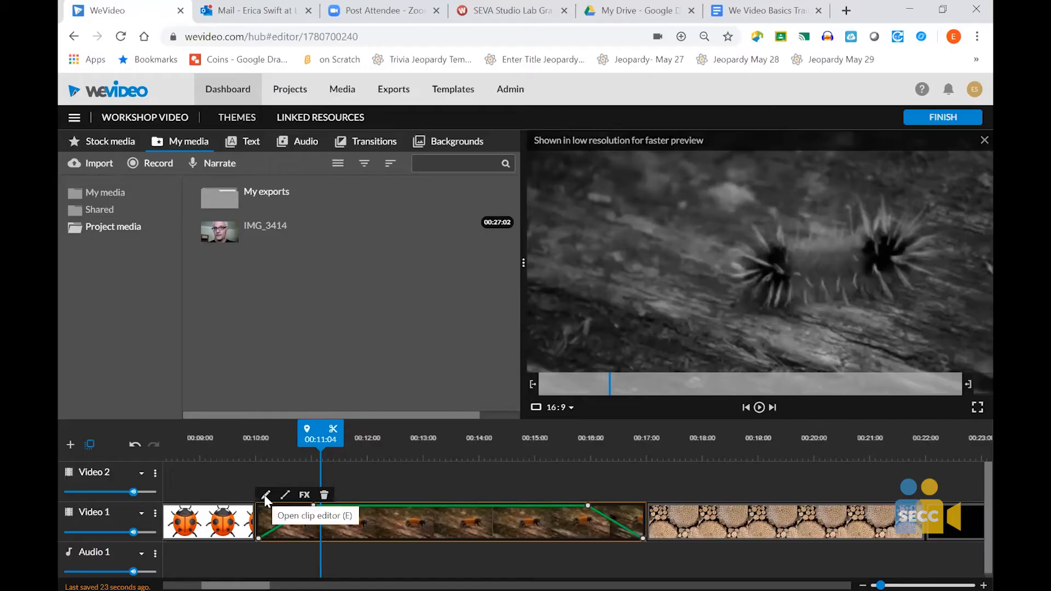
left_click(267, 495)
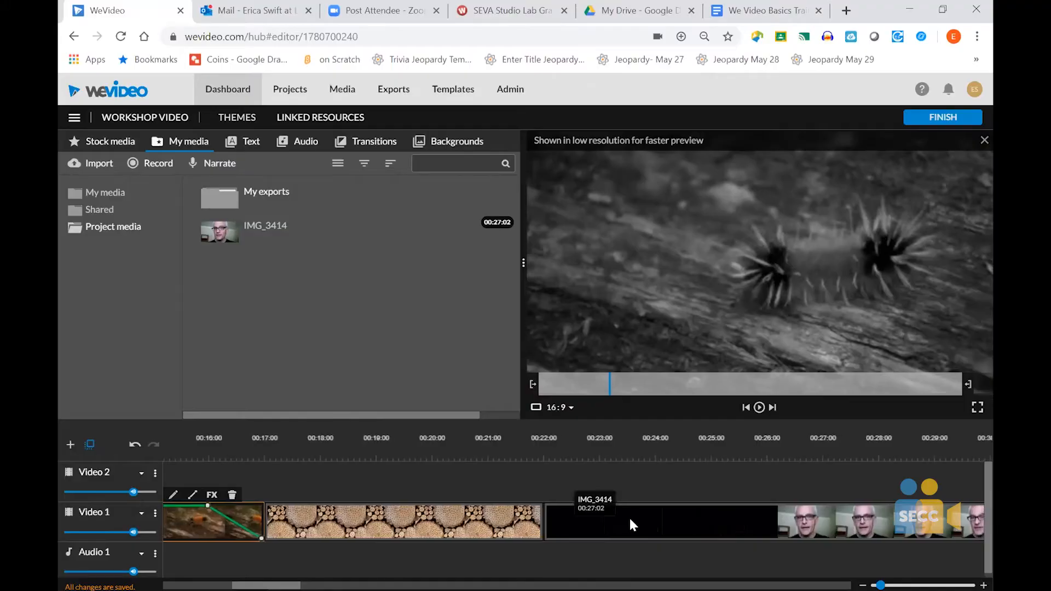
- Show the volume controls and waveform of the IMG_3414 clip on Video 1, and open the clip for editing
left_click(630, 519)
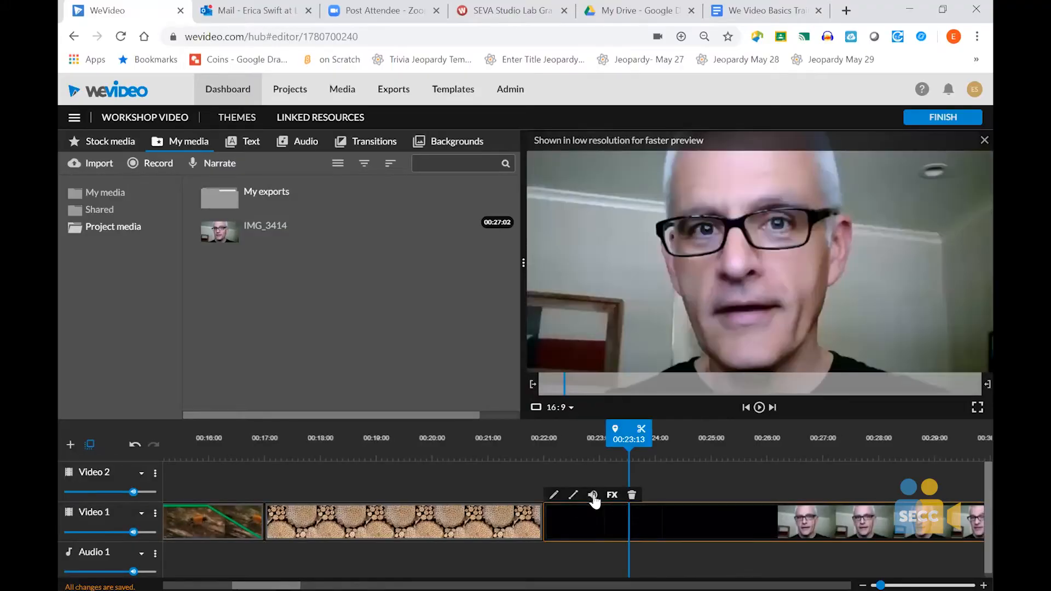
left_click(593, 497)
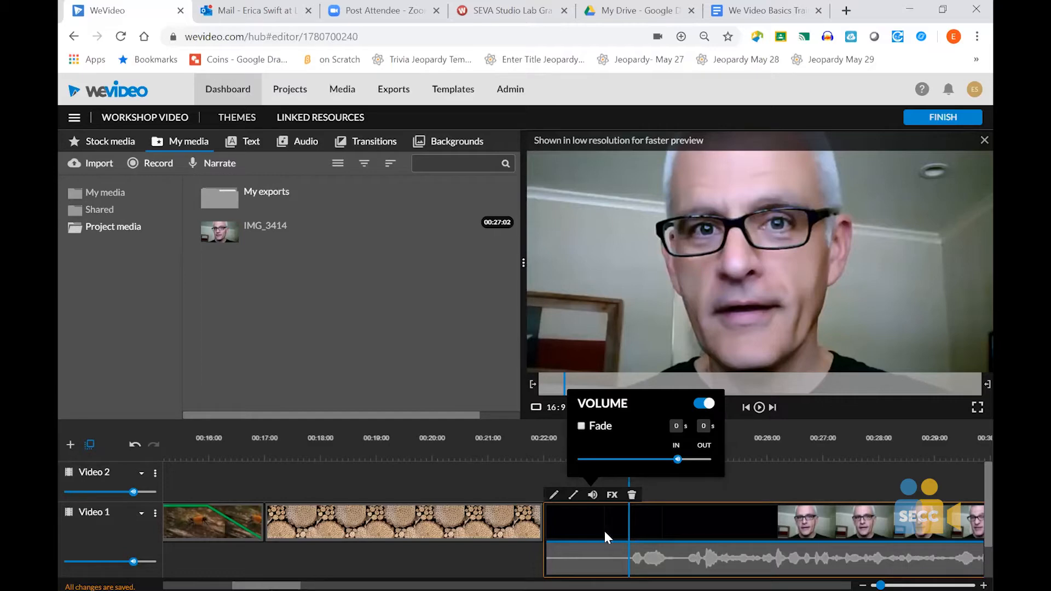
double_click(594, 520)
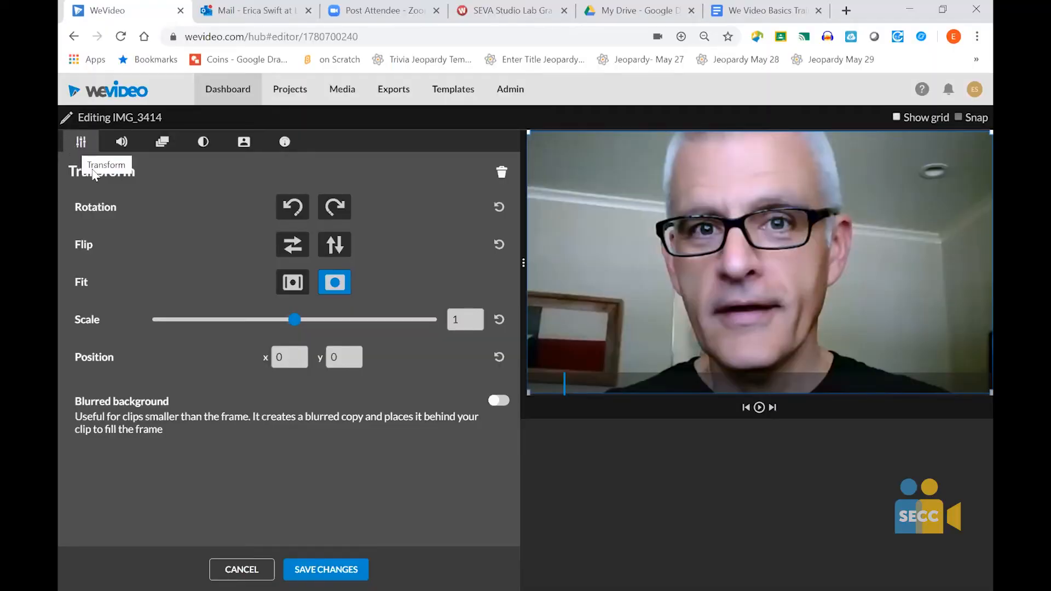
- Try the rotation and vertical flip on IMG_3414, leaving it upright and mirrored horizontally, and fit the whole clip inside the frame
left_click(340, 211)
left_click(291, 219)
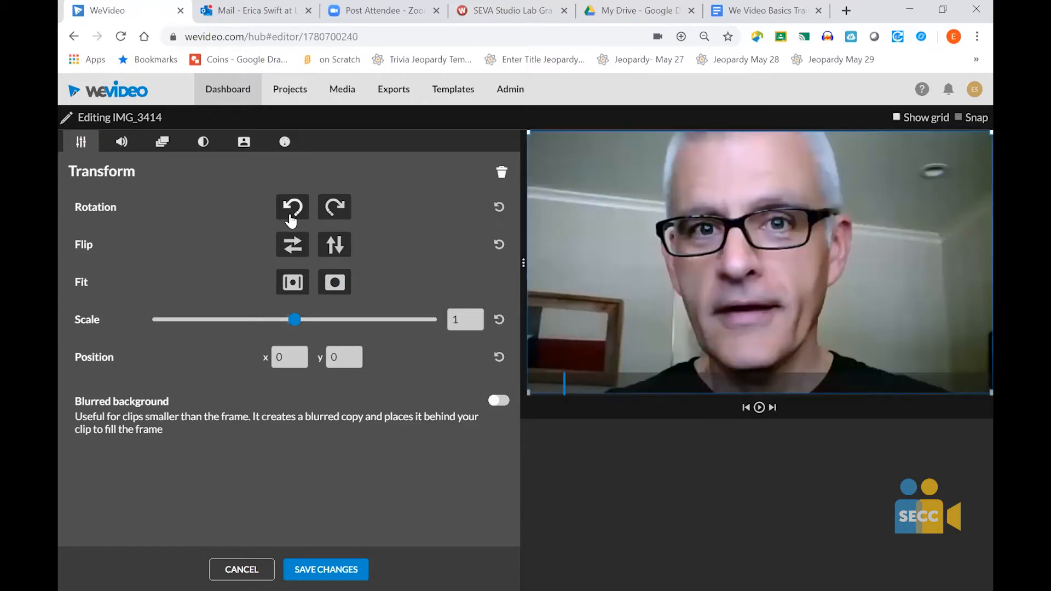
left_click(335, 246)
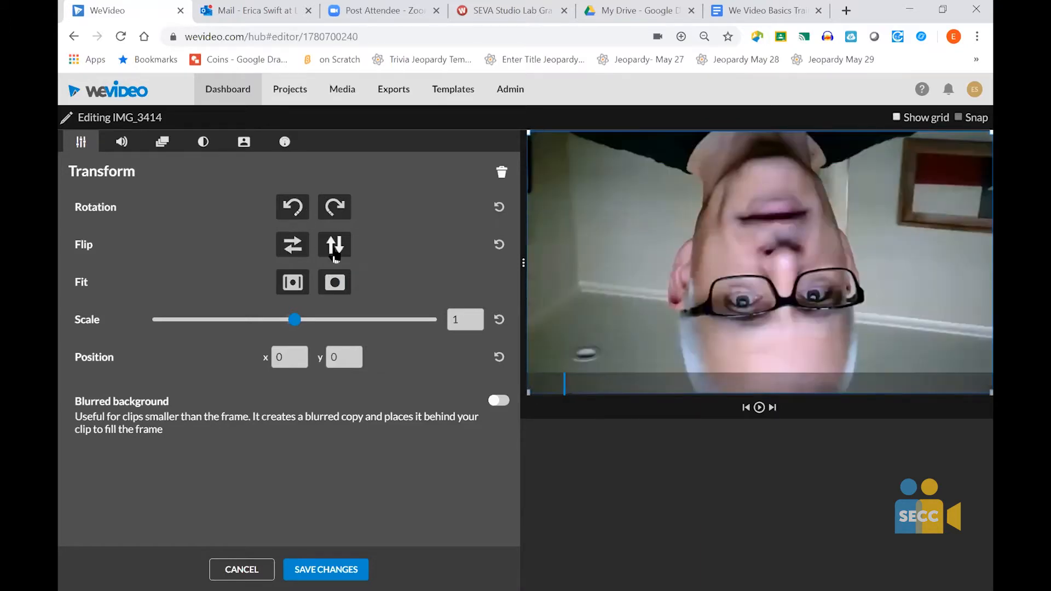
left_click(291, 249)
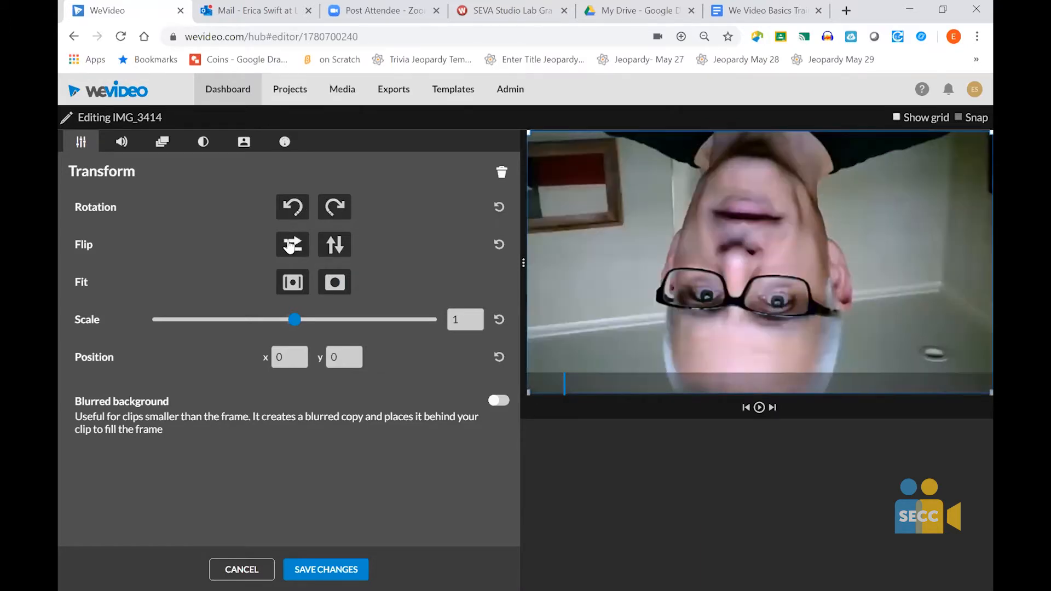
left_click(330, 211)
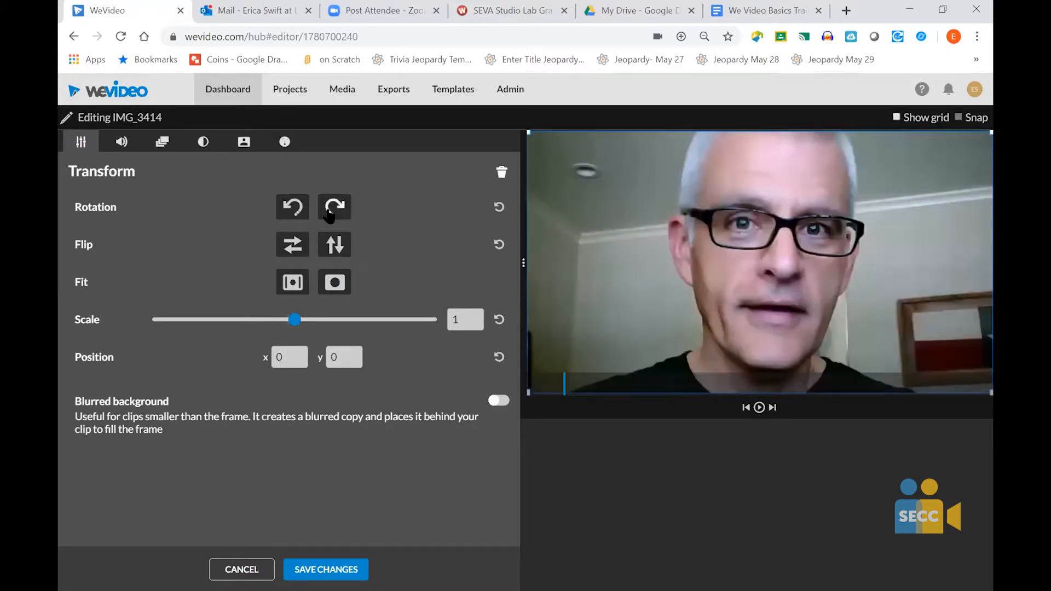
left_click(335, 284)
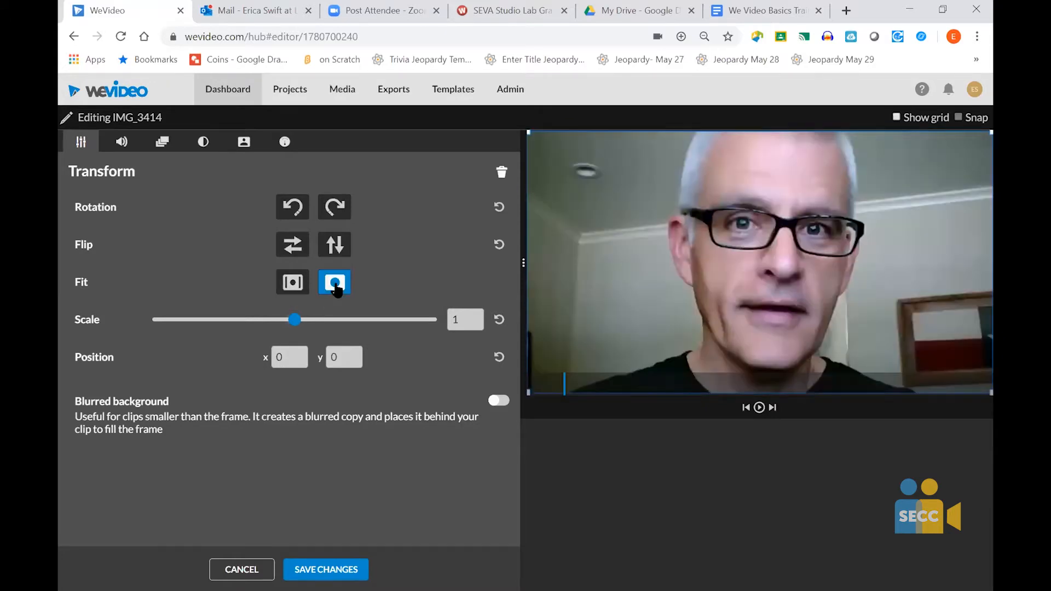
left_click(289, 286)
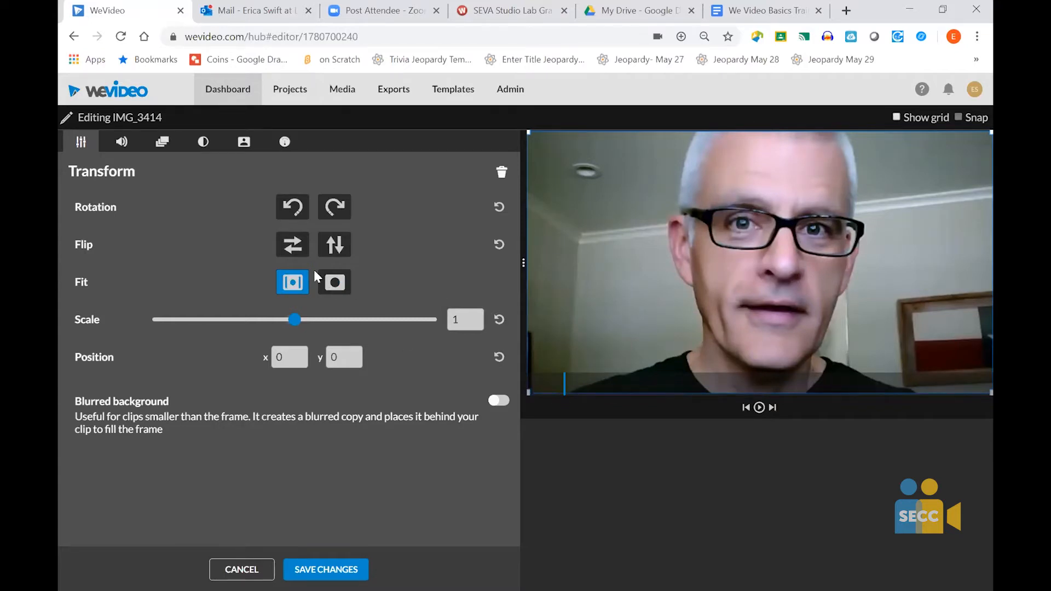
- Scale IMG_3414 to 0.66, move it to x 39, y 56, and save it with a blurred background
left_click_drag(296, 321, 247, 322)
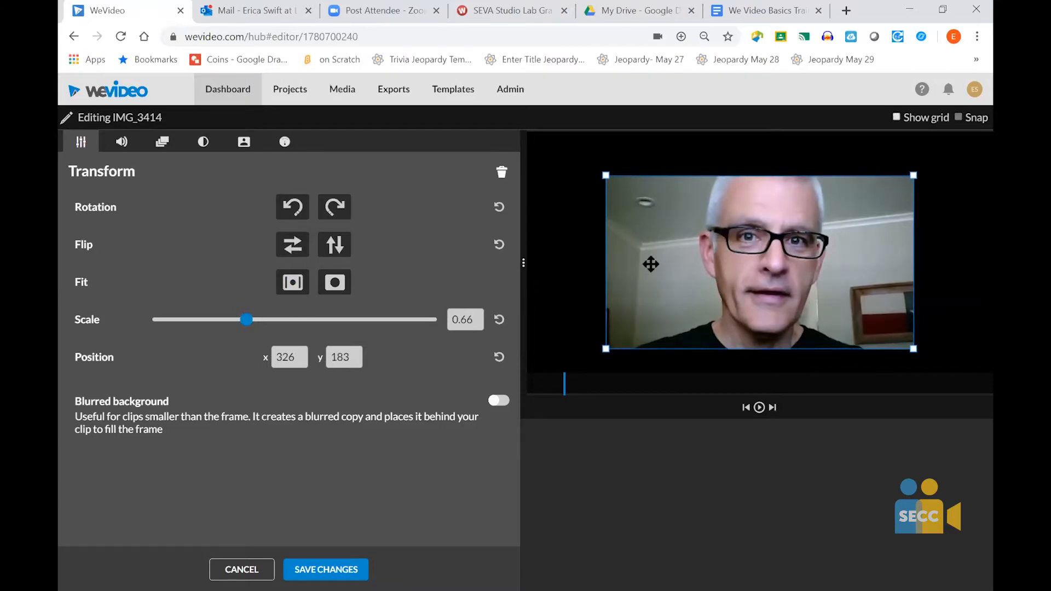
left_click_drag(650, 265, 581, 234)
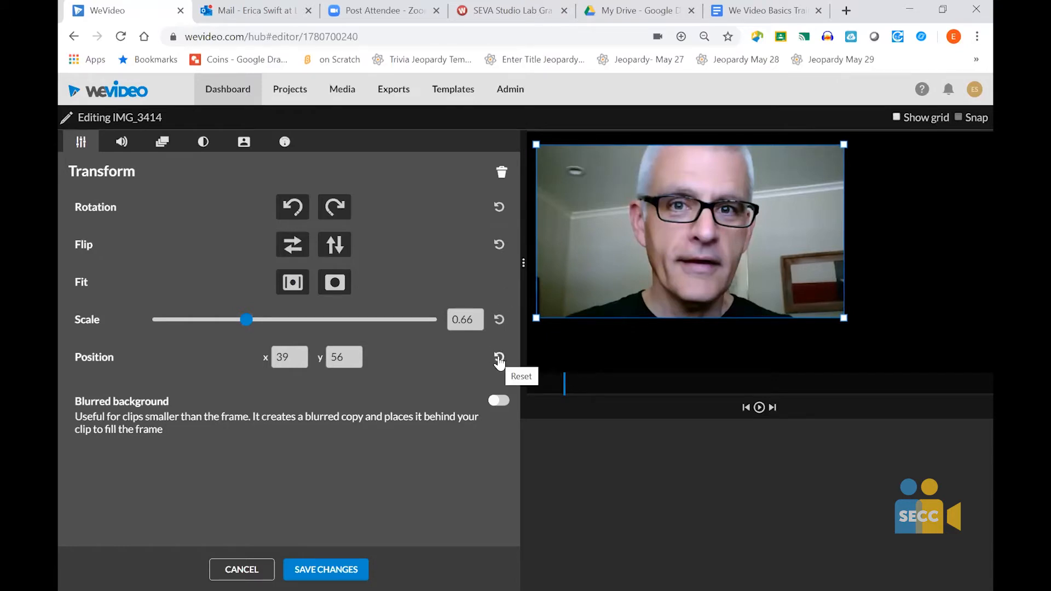
left_click(495, 404)
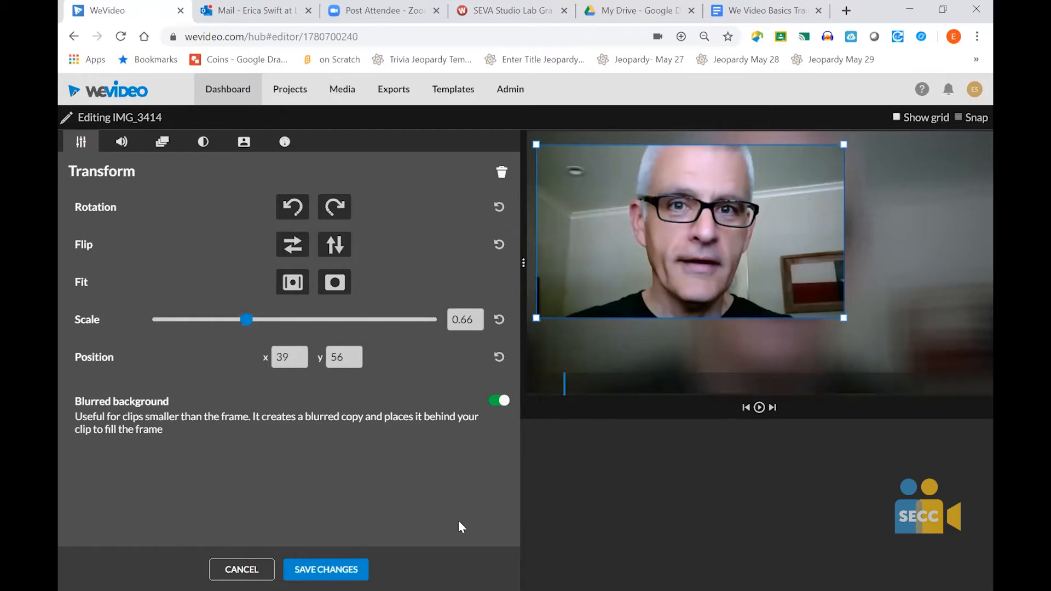
left_click(334, 564)
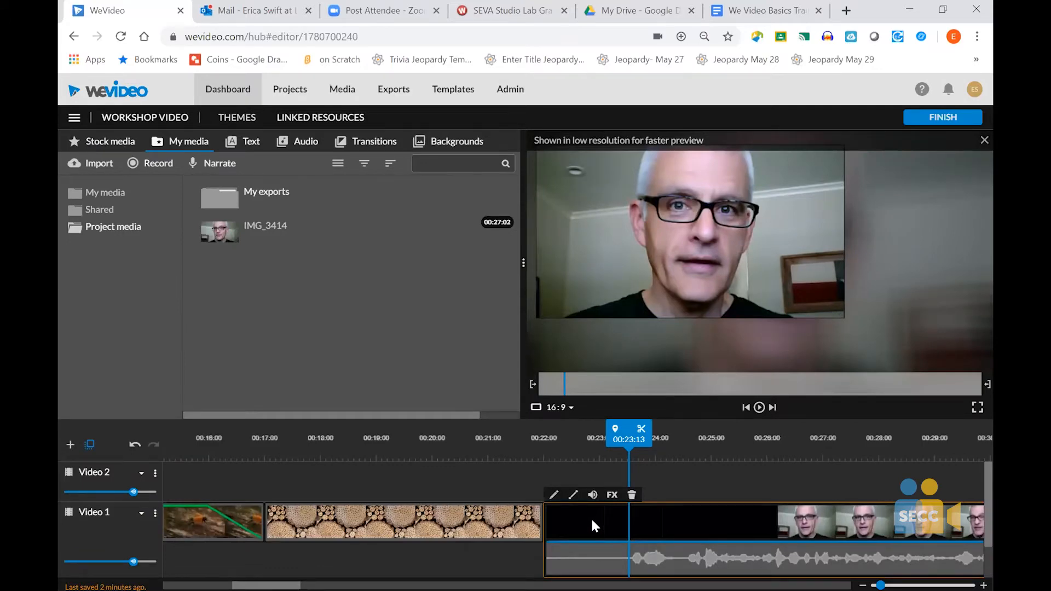
- Examine the volume settings of IMG_3414, including audio level, mute, and the fade in and fade out controls
double_click(592, 521)
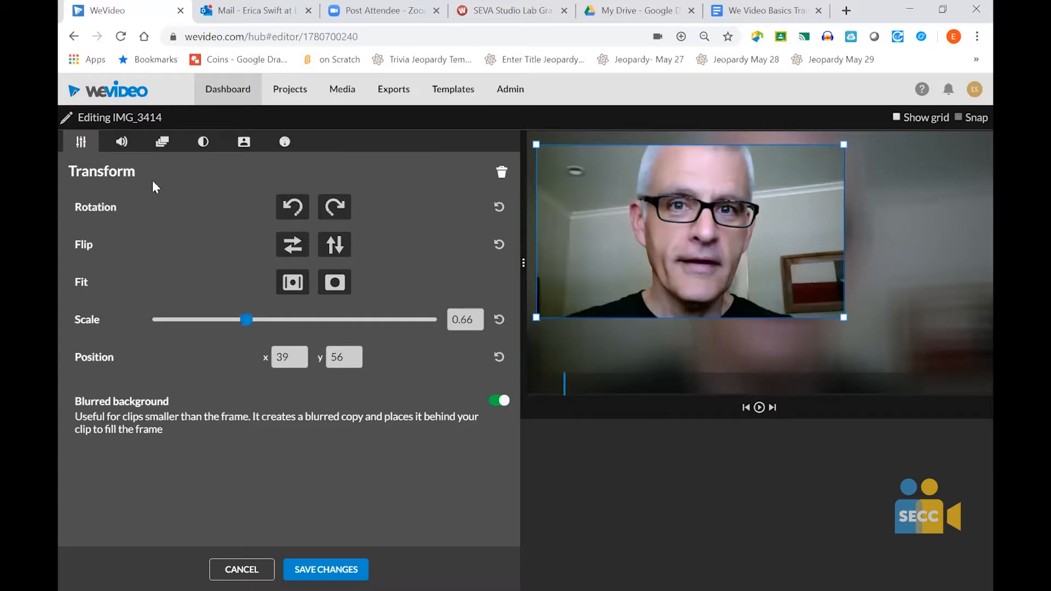
left_click(117, 146)
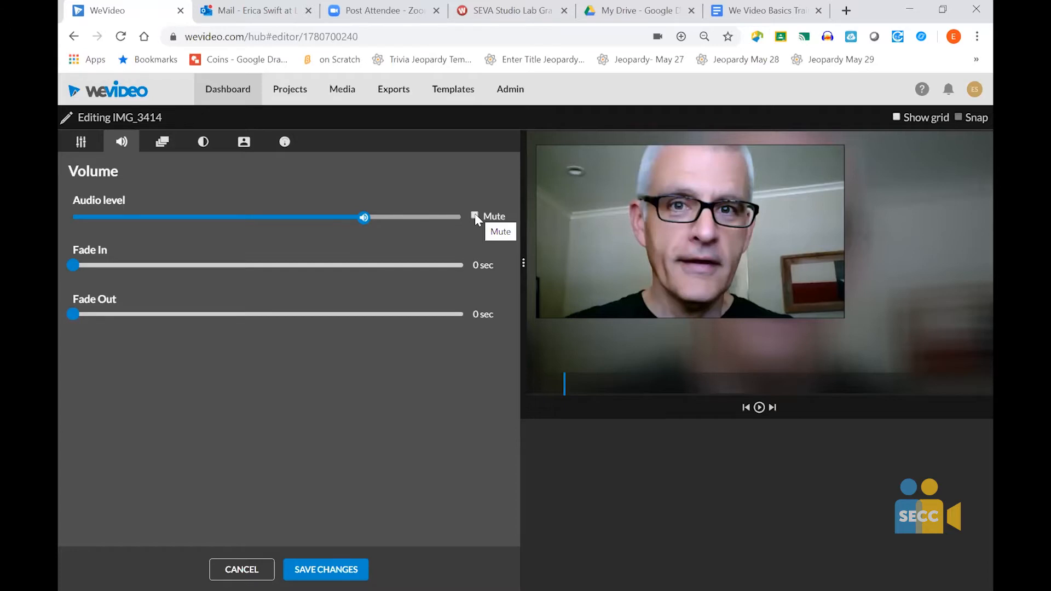
mouse_move(364, 220)
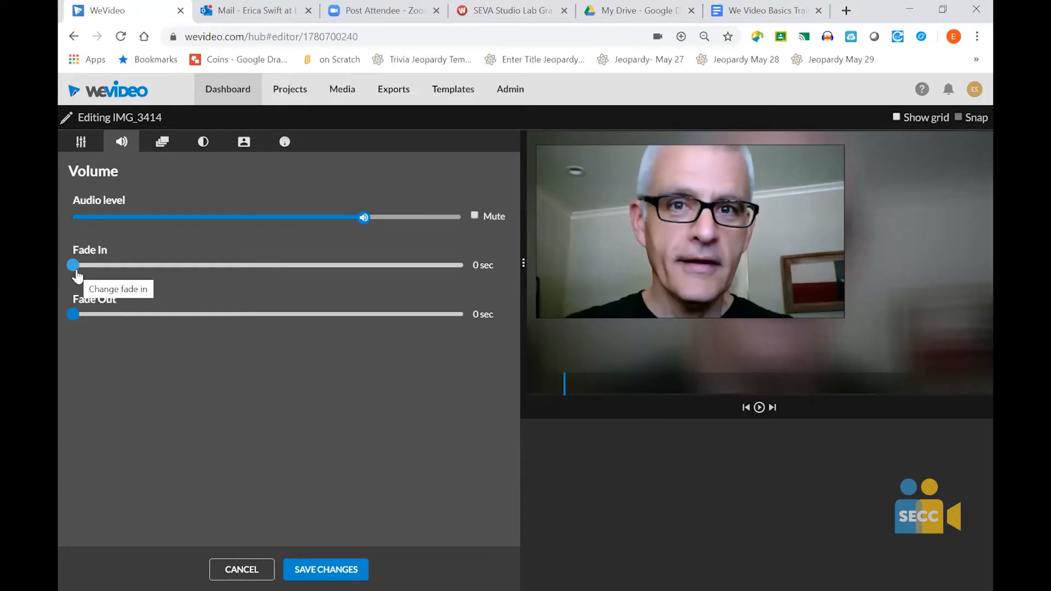
mouse_move(75, 270)
left_mouse_down()
mouse_move(158, 252)
mouse_move(252, 271)
mouse_move(353, 262)
mouse_move(61, 256)
left_mouse_up()
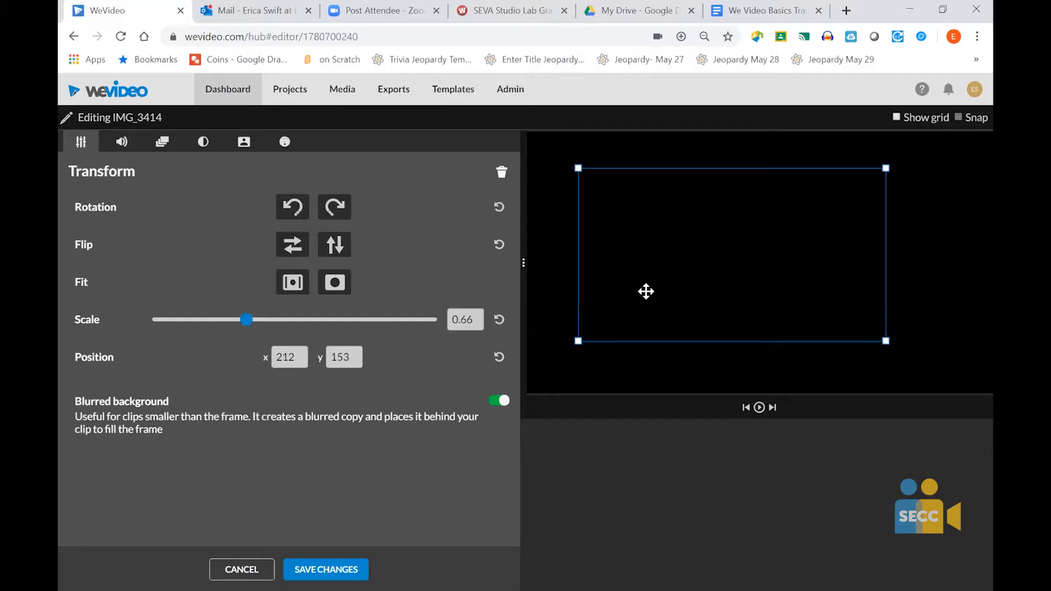
left_click_drag(646, 291, 724, 250)
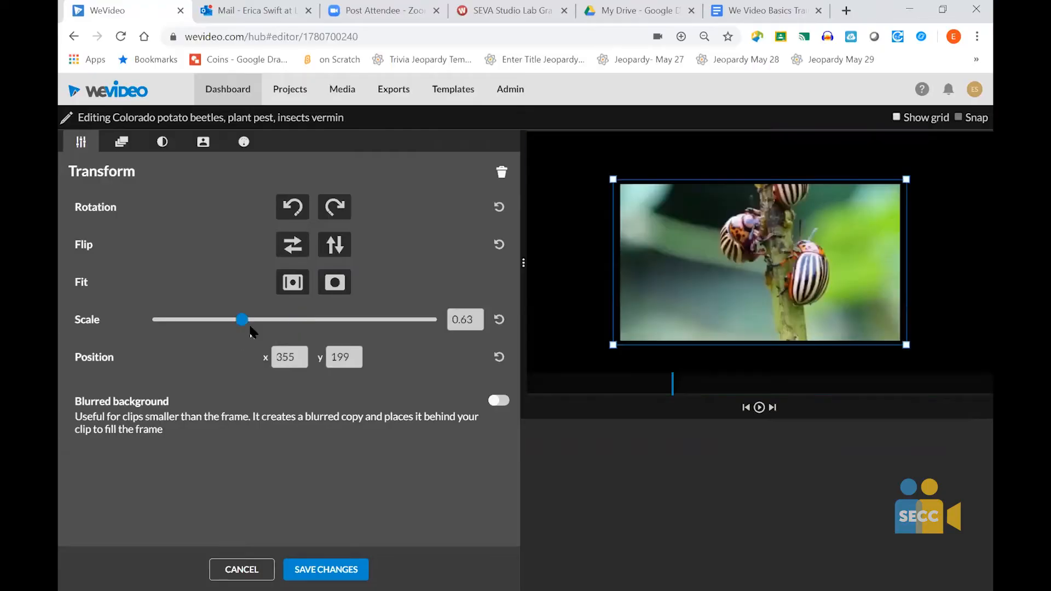
- Scale the Colorado potato beetles clip to 0.57 and move it to x 74, y 61
left_click_drag(242, 320, 249, 320)
left_click(233, 323)
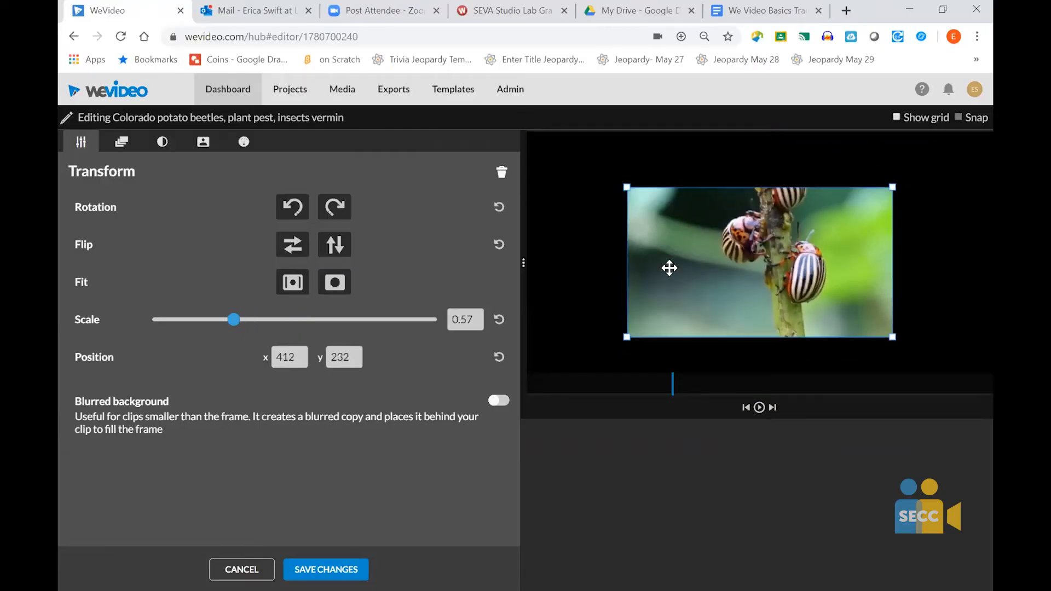
left_click_drag(670, 267, 587, 226)
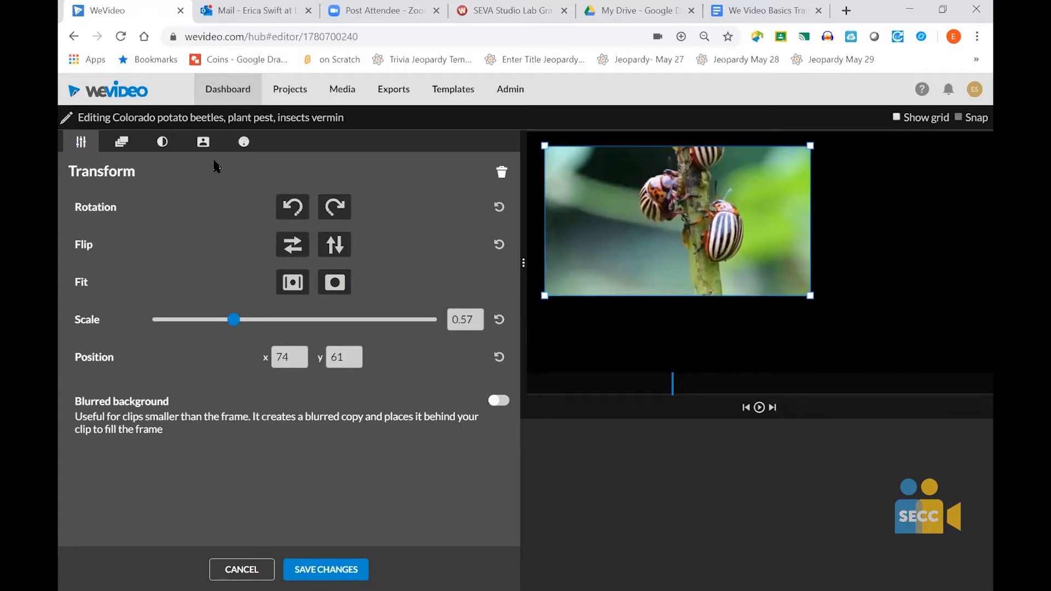
- Set the end position of the beetle clip's animation to about x 591, y 405
left_click(123, 144)
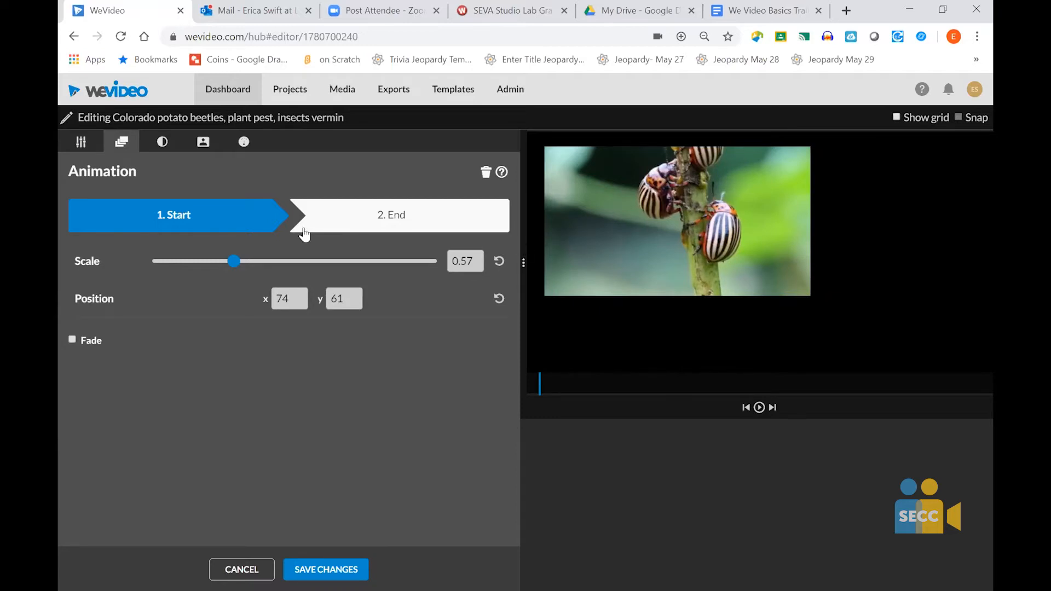
left_click(393, 217)
left_click_drag(673, 228, 797, 314)
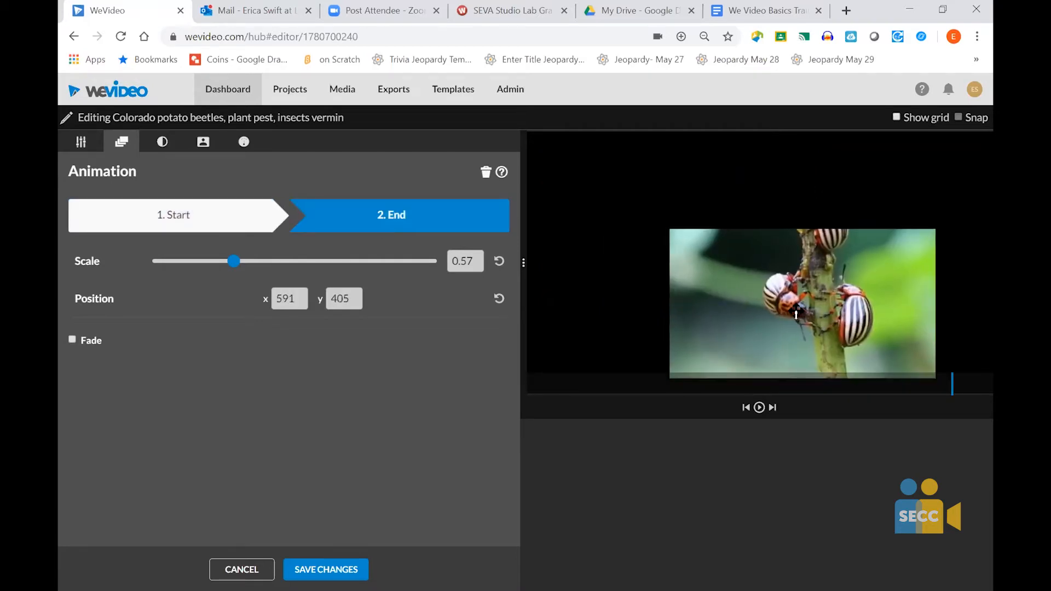
- Move the end position of the beetle clip's animation slightly higher, save the animation, and preview it
left_click_drag(796, 313, 800, 275)
left_click(326, 569)
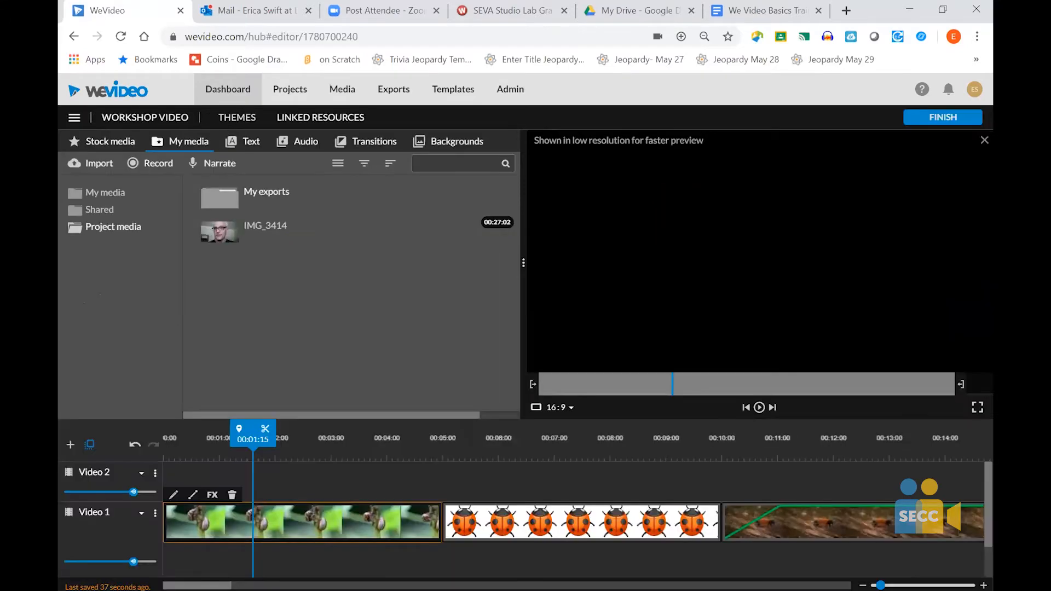
left_click(759, 407)
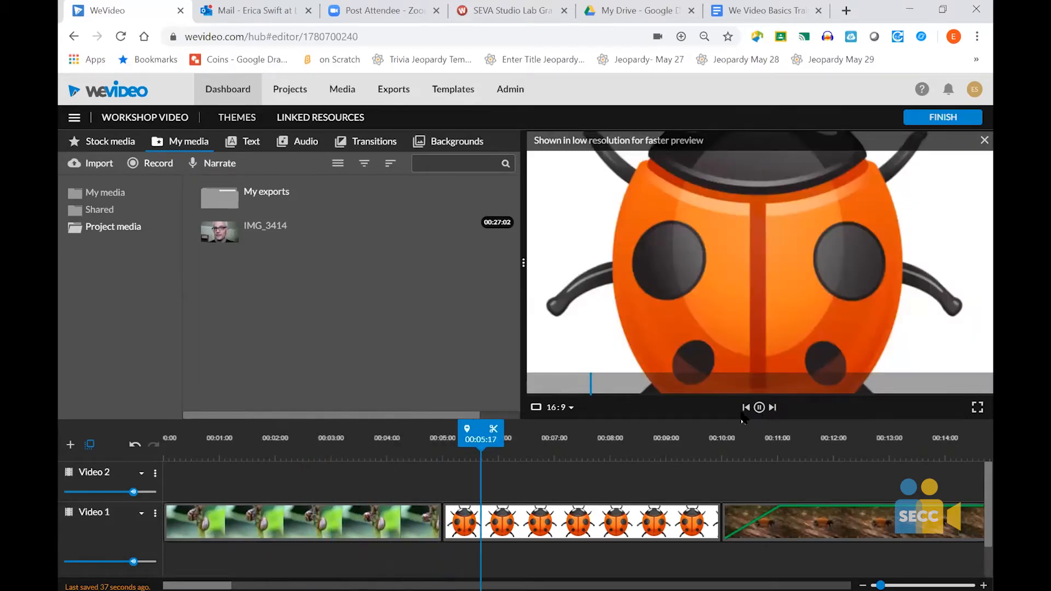
left_click(759, 408)
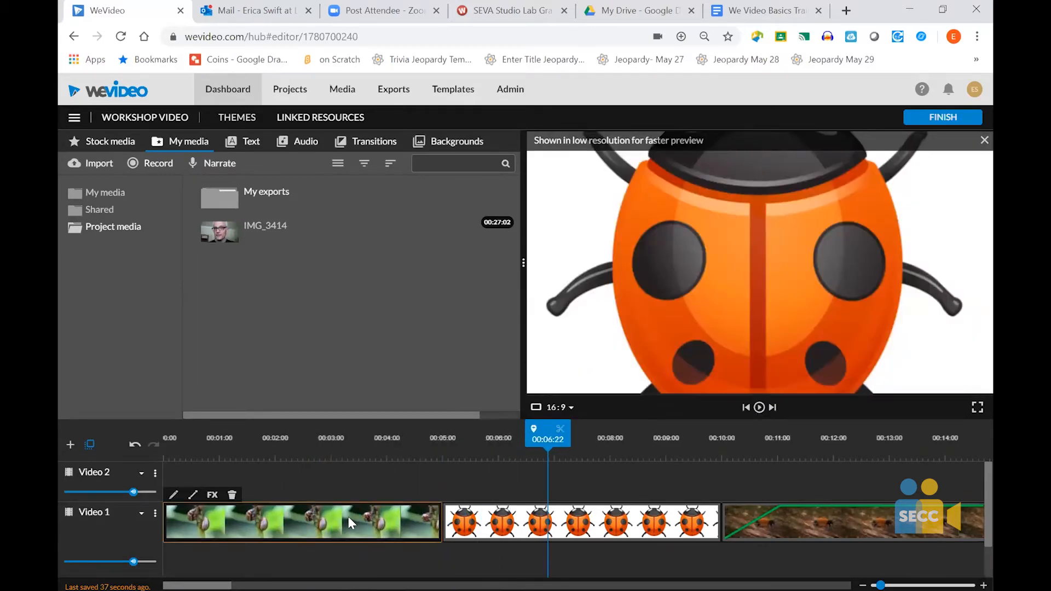
- Enable the animation fade on the beetle clip and show its fade in and fade out settings
double_click(348, 517)
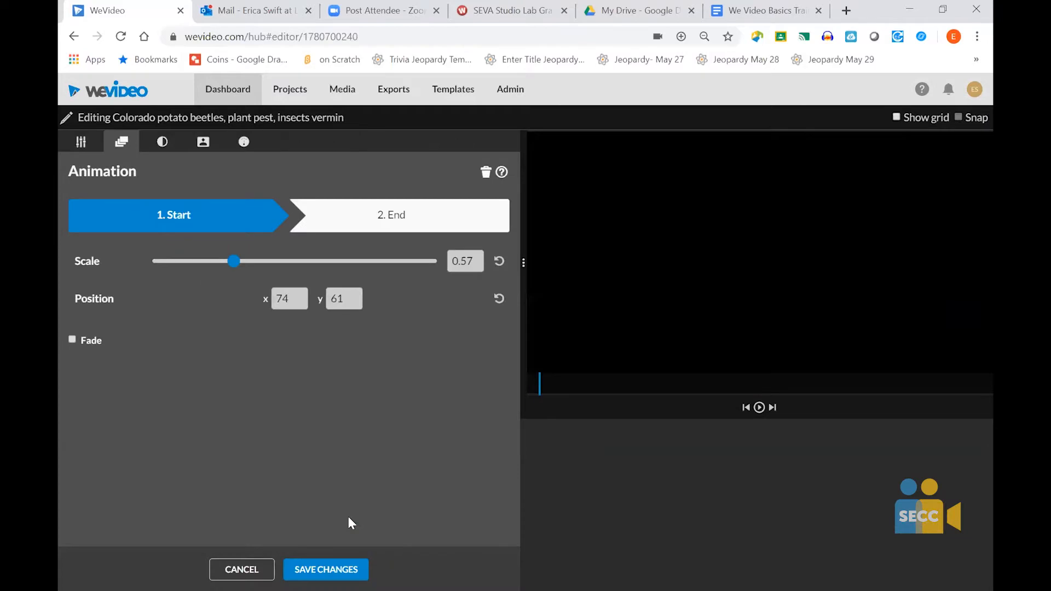
left_click(73, 340)
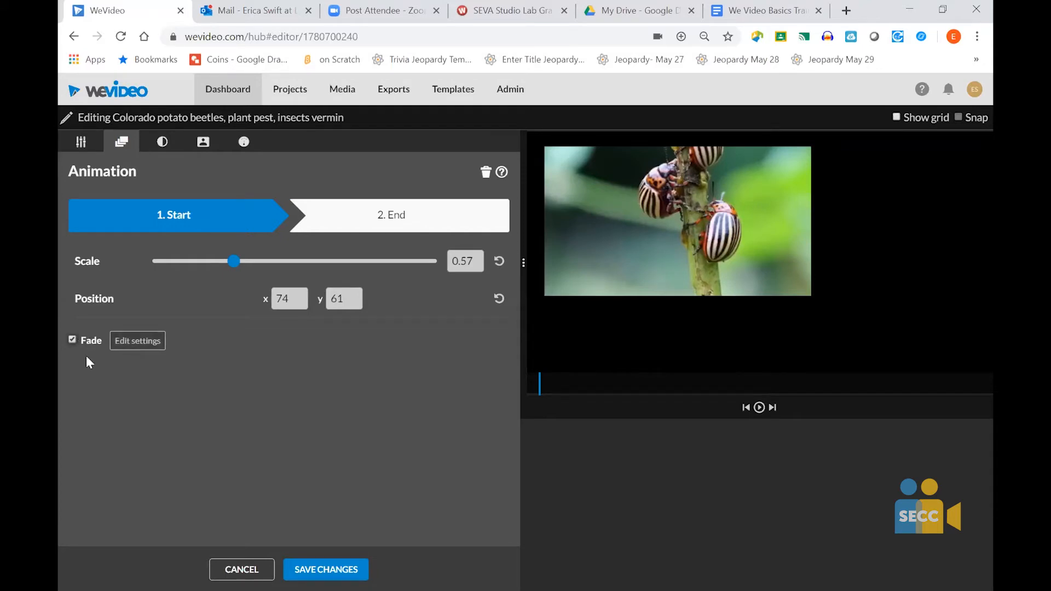
left_click(129, 343)
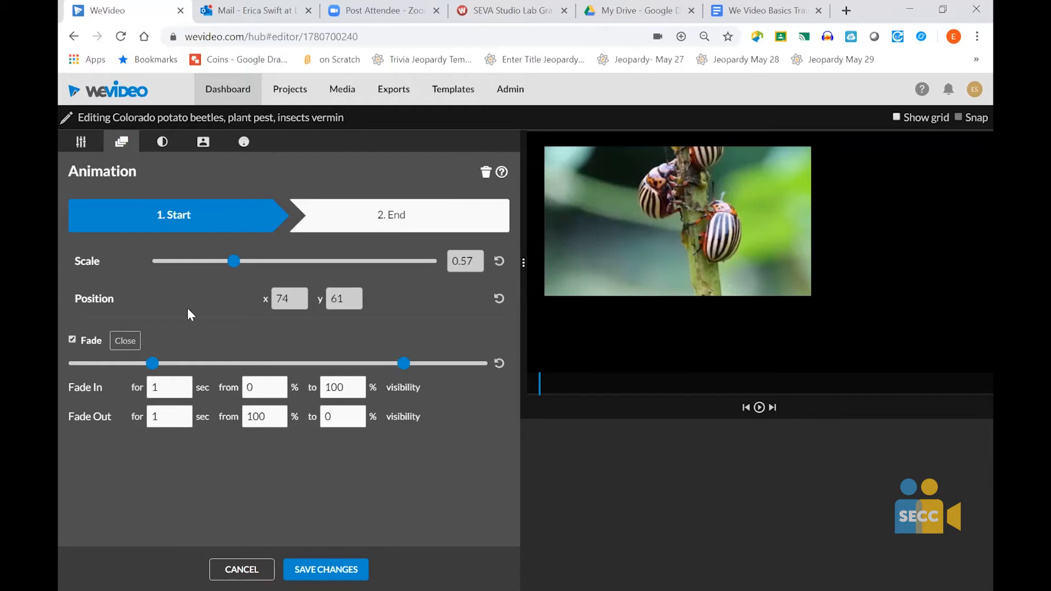
- Review the beetle clip's color adjustments and key out black (000000) using the color keying dropper
left_click(165, 144)
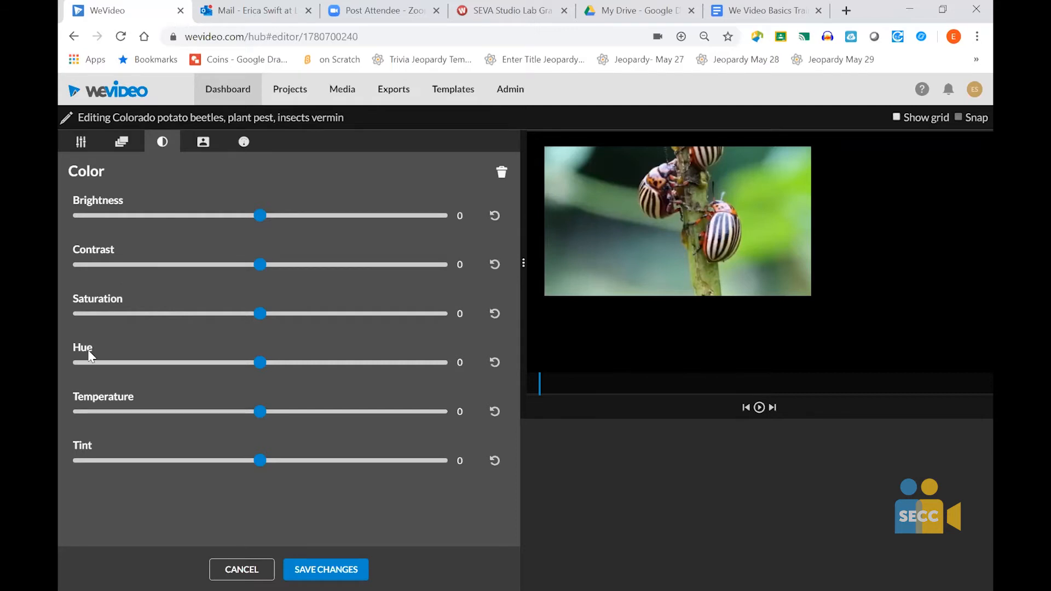
left_click(203, 145)
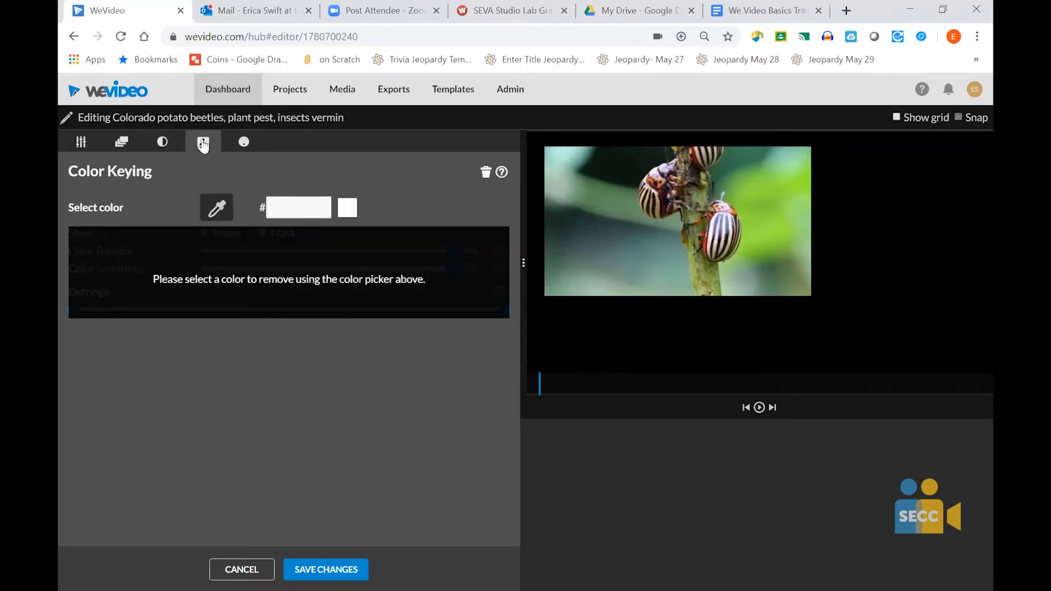
left_click(219, 211)
left_click(616, 330)
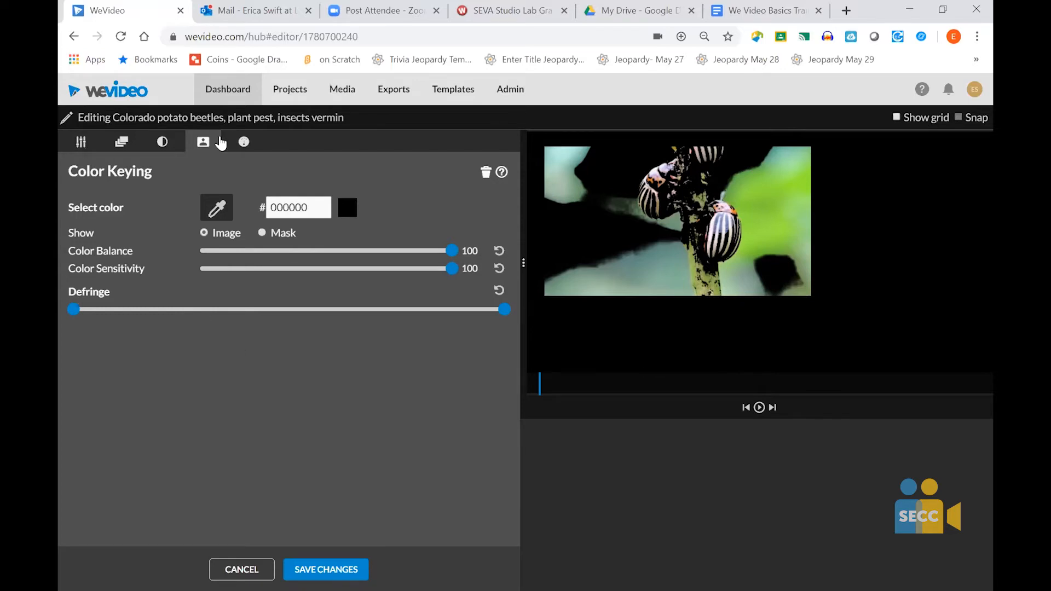
- Speed up the first 2.32 seconds of the beetle clip to 10x, save the changes, and preview the result
left_click(242, 145)
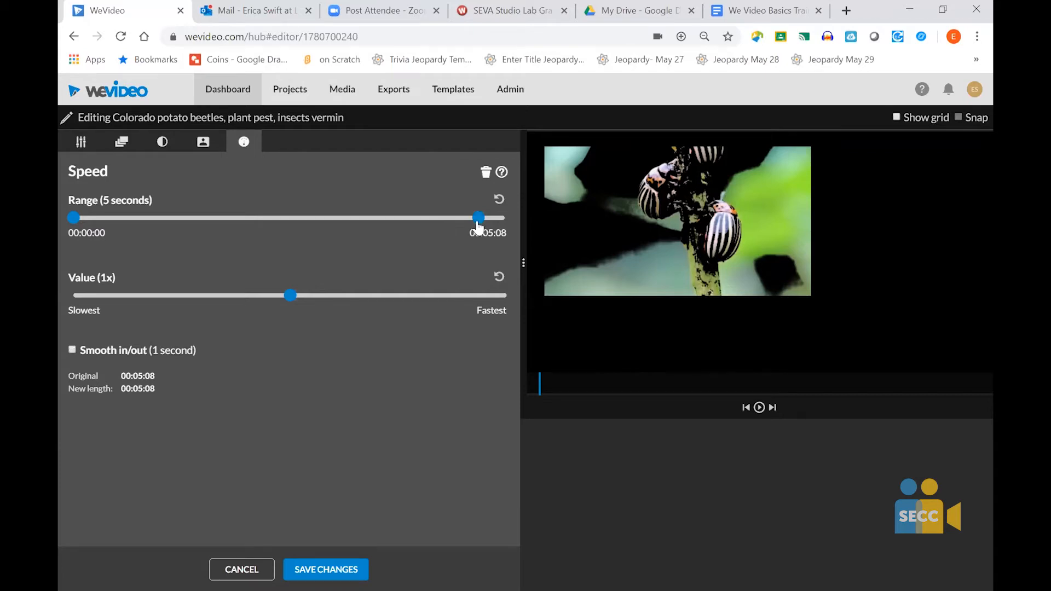
left_click_drag(478, 226, 262, 227)
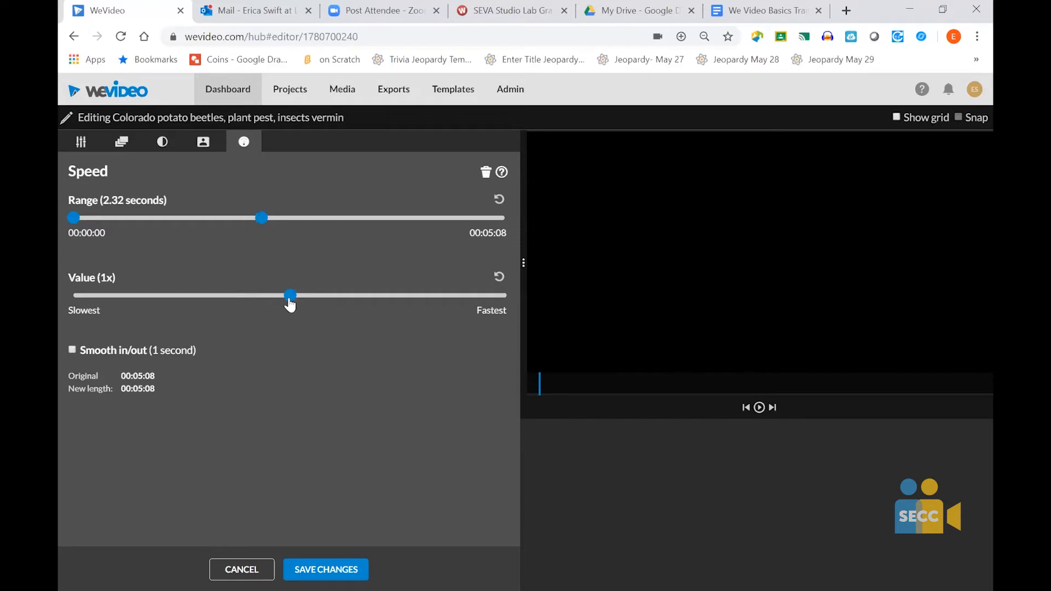
left_click_drag(290, 296, 508, 302)
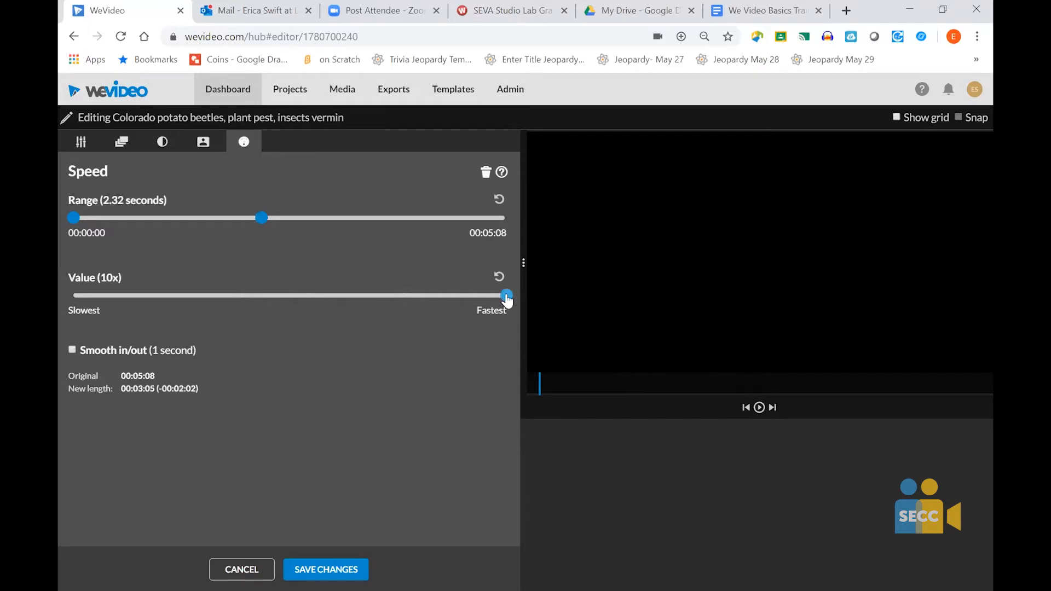
left_click(335, 567)
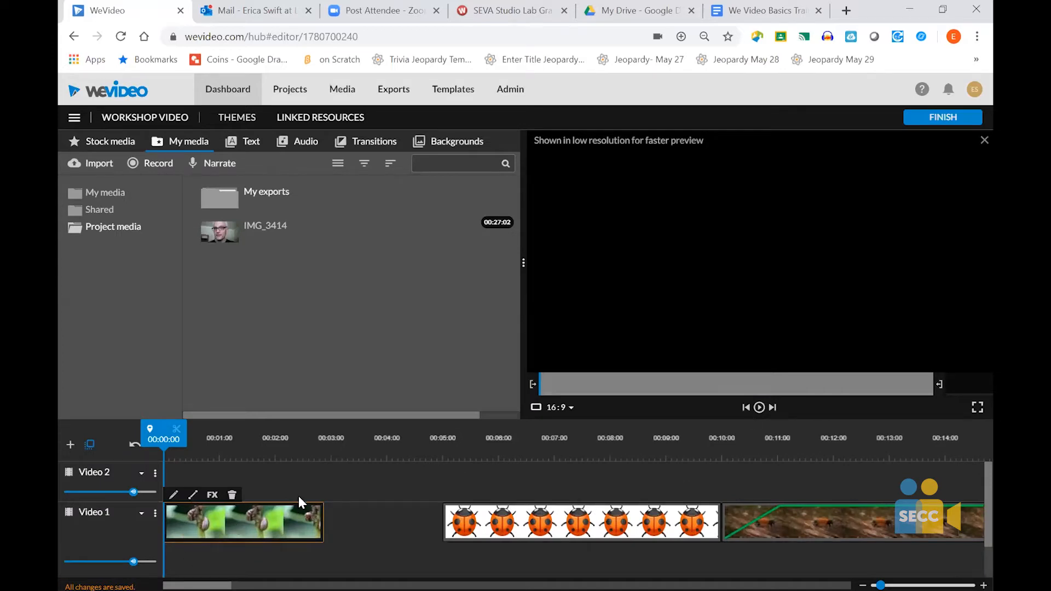
left_click(760, 408)
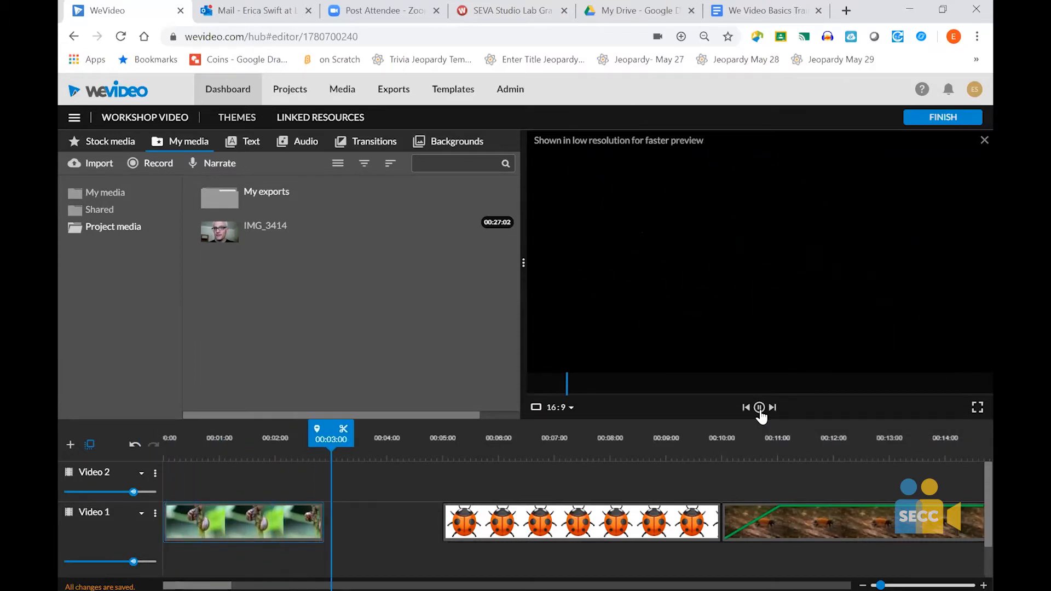
left_click(759, 409)
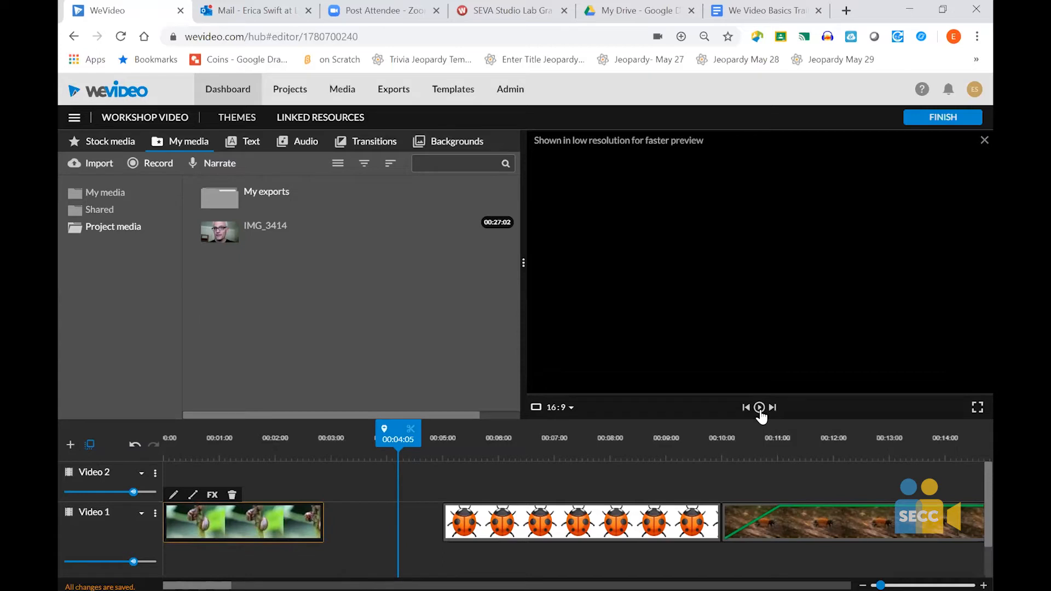
- Check the beetle clip's speed and transform settings, leaving the editor without saving changes
double_click(246, 517)
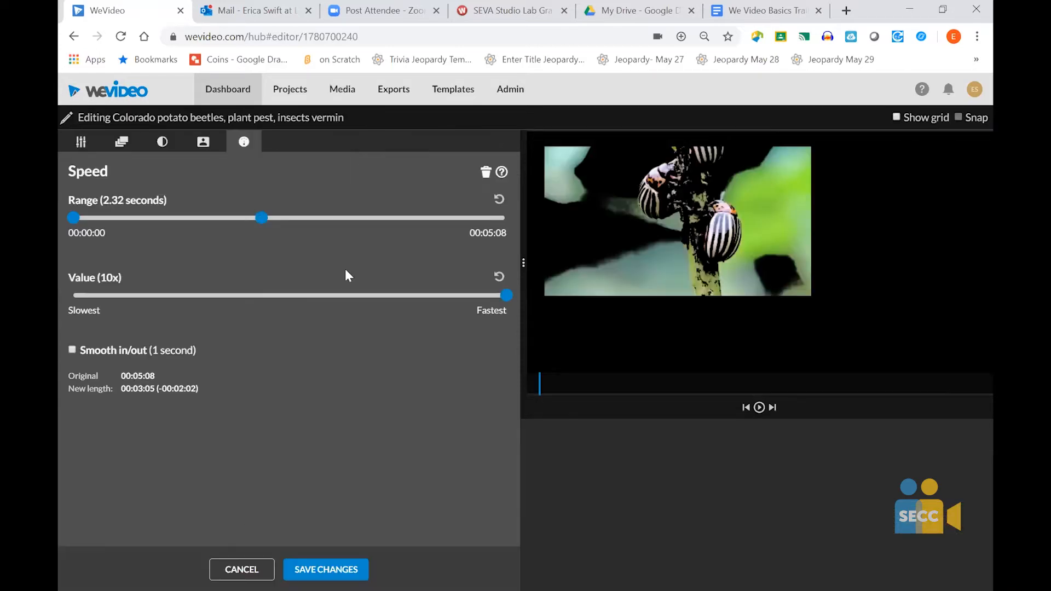
left_click(76, 151)
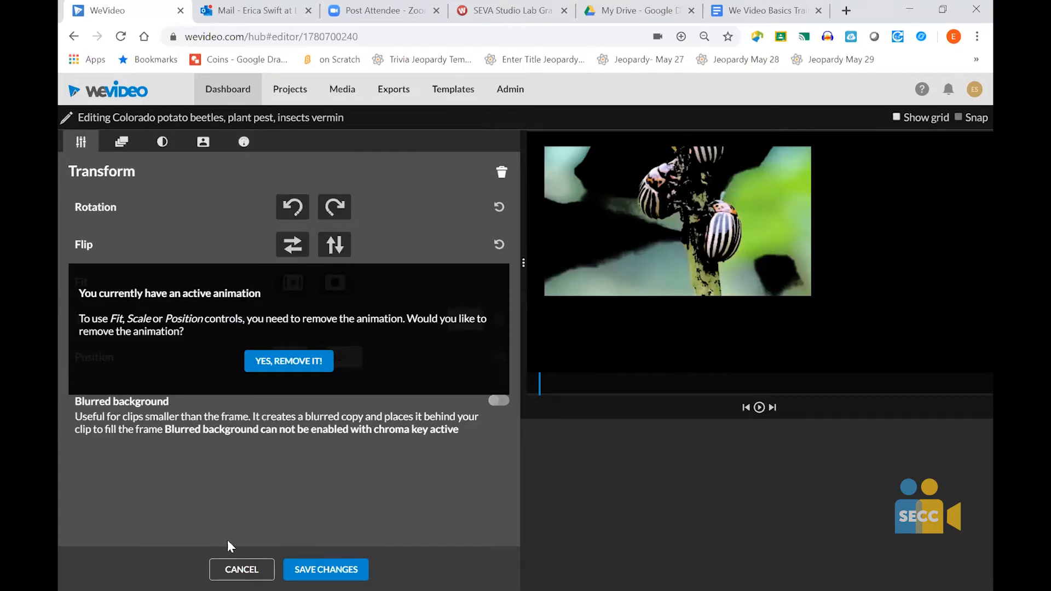
left_click(242, 570)
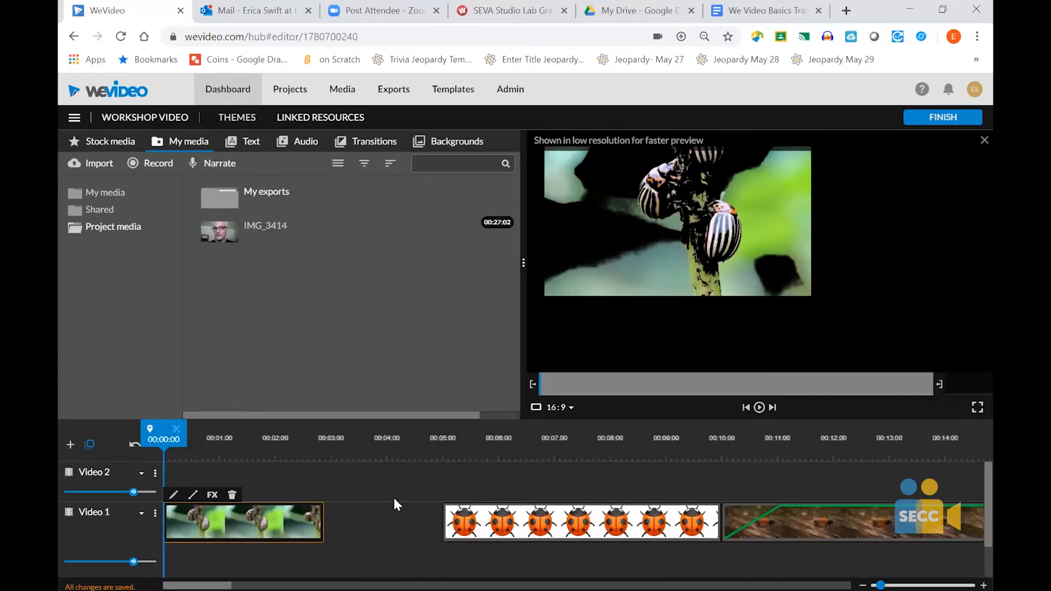
- Scale the Lady Bug image to 1.96 in its transform settings
left_click(535, 527)
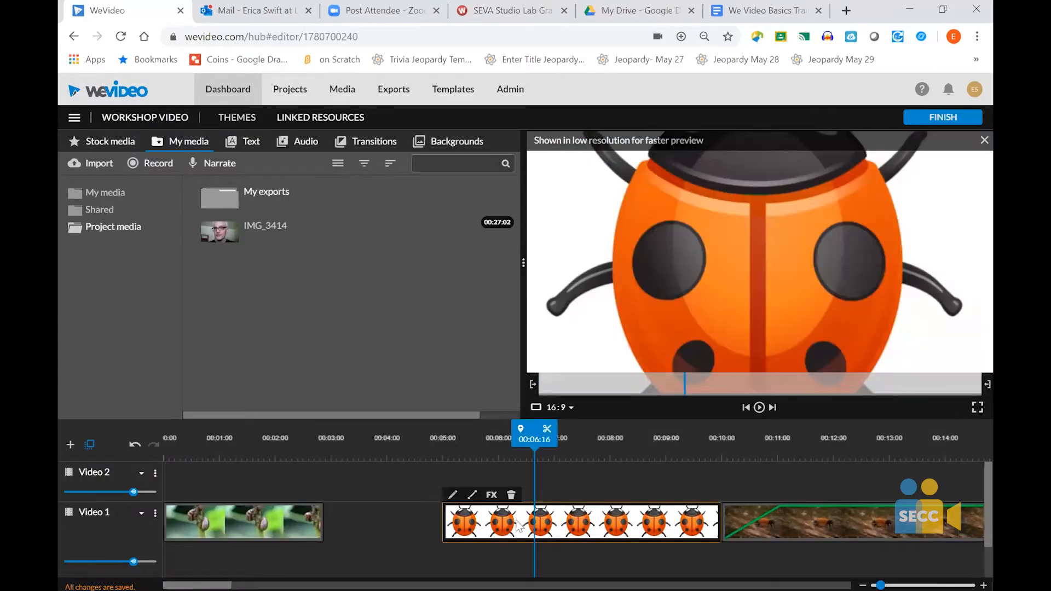
double_click(519, 527)
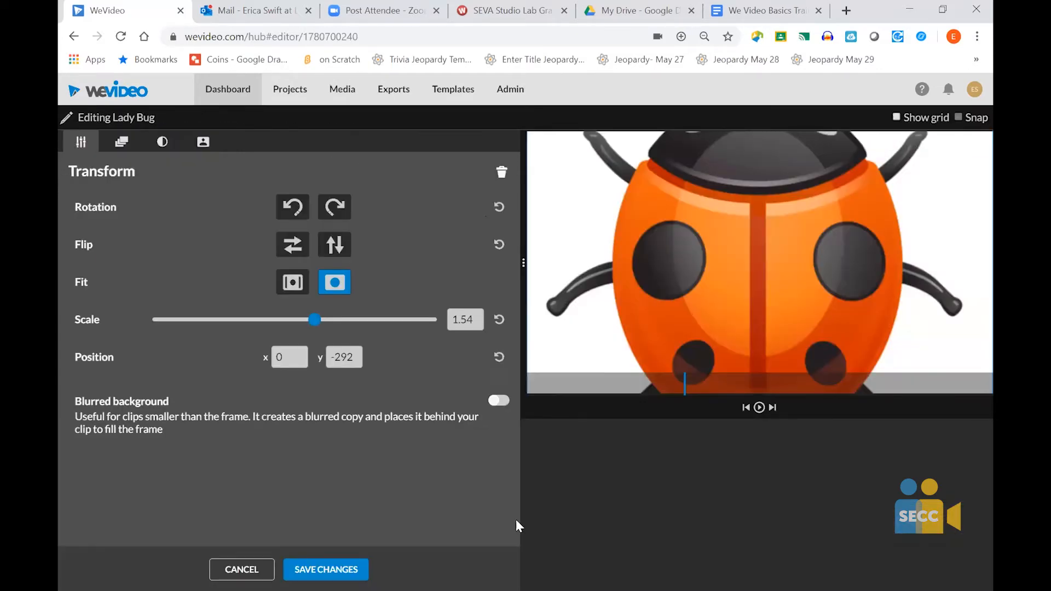
left_click(122, 148)
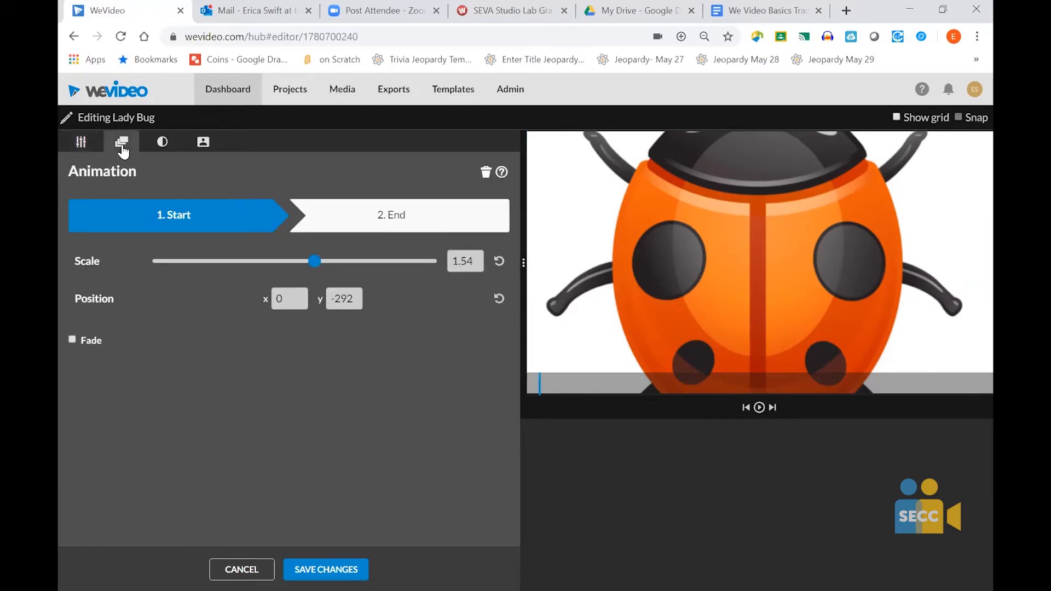
left_click(78, 144)
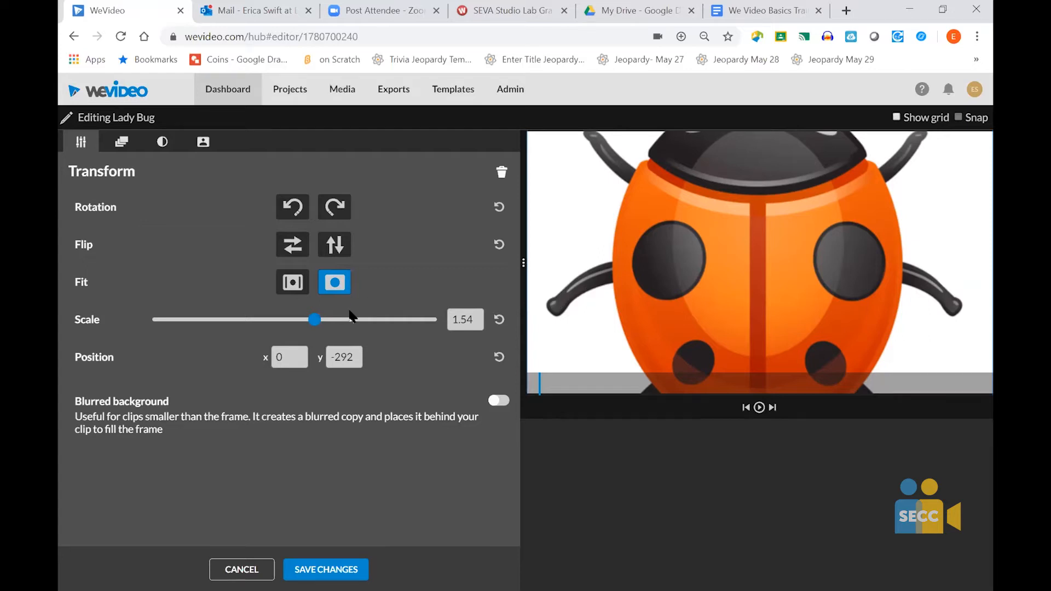
left_click_drag(315, 324, 329, 327)
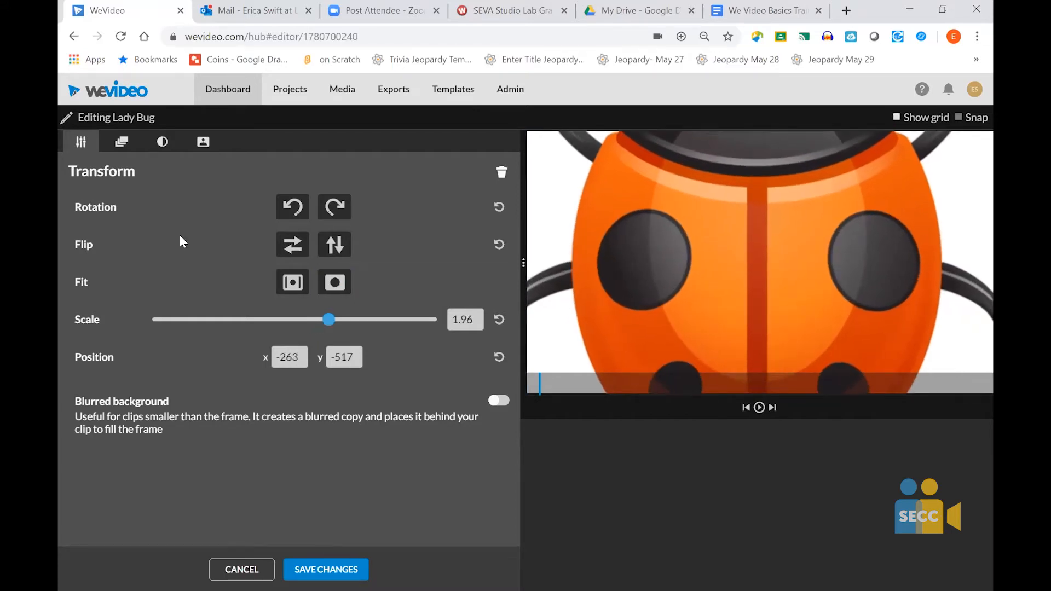
- Examine the Lady Bug image's animation, color, and color keying settings, returning to its transform settings
left_click(121, 141)
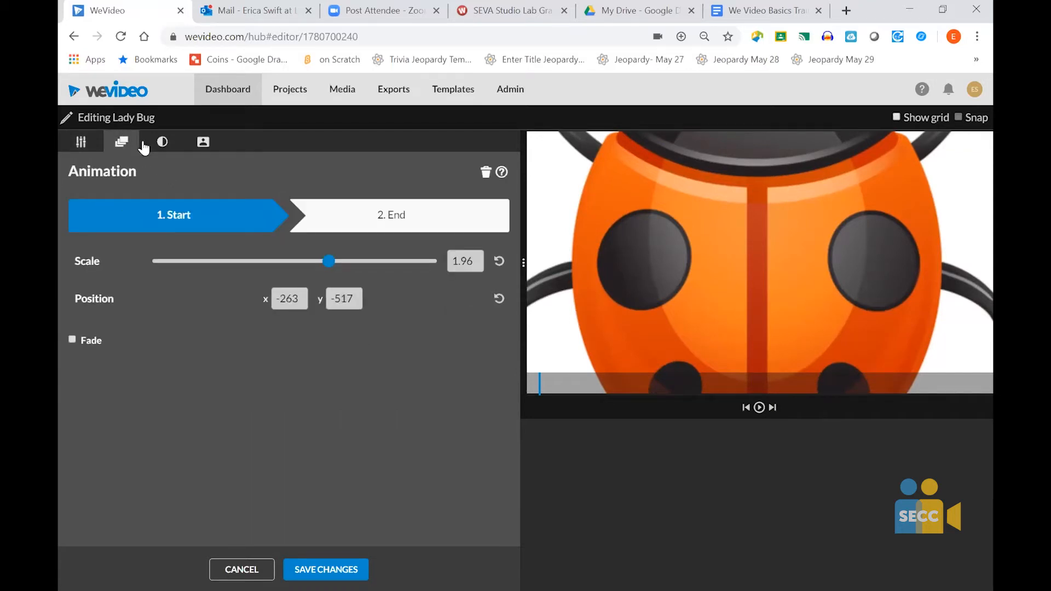
left_click(162, 144)
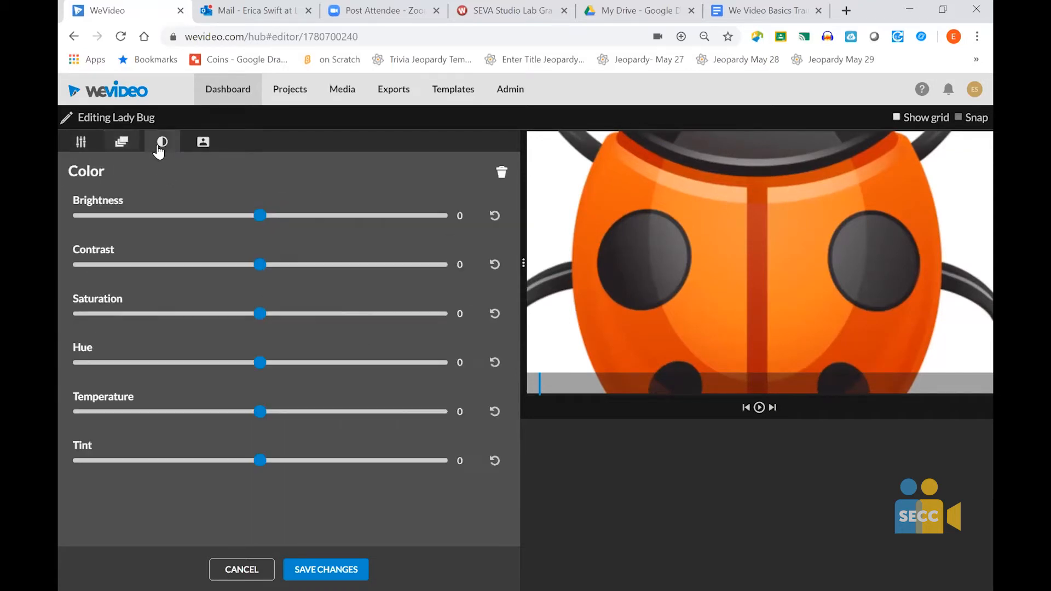
left_click(202, 144)
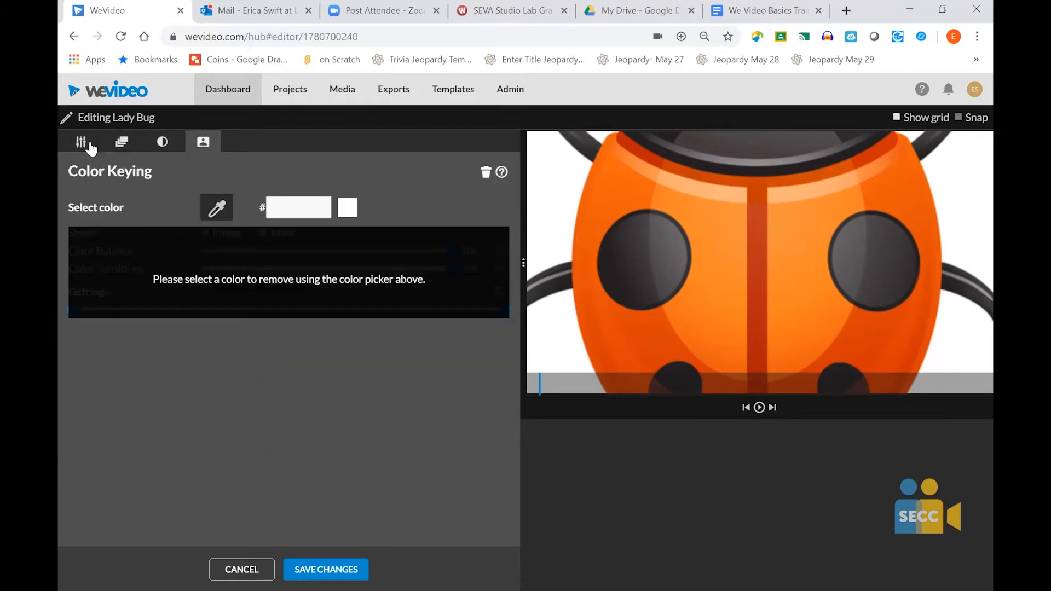
left_click(79, 143)
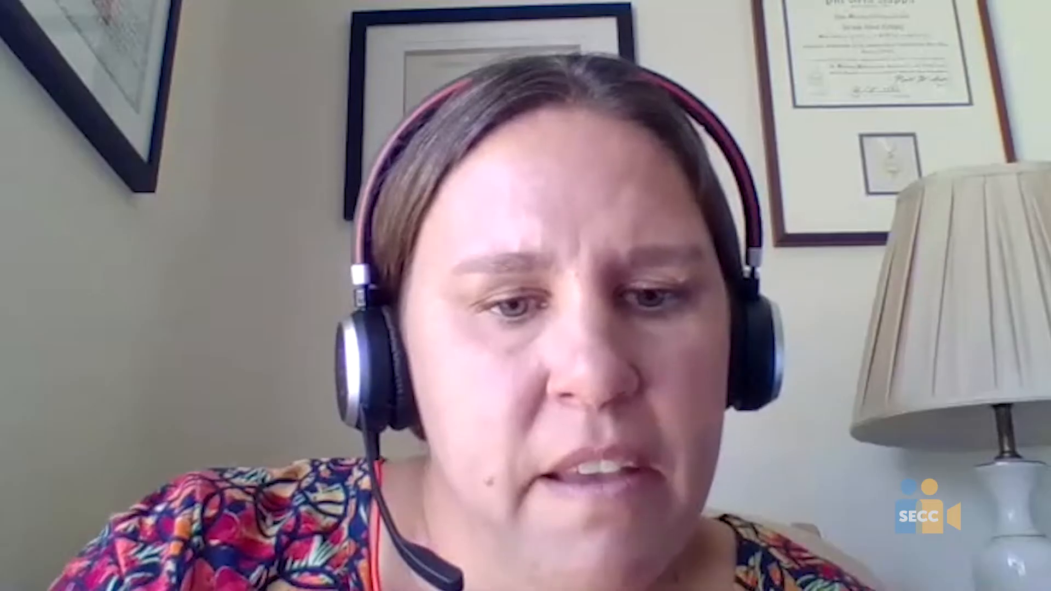
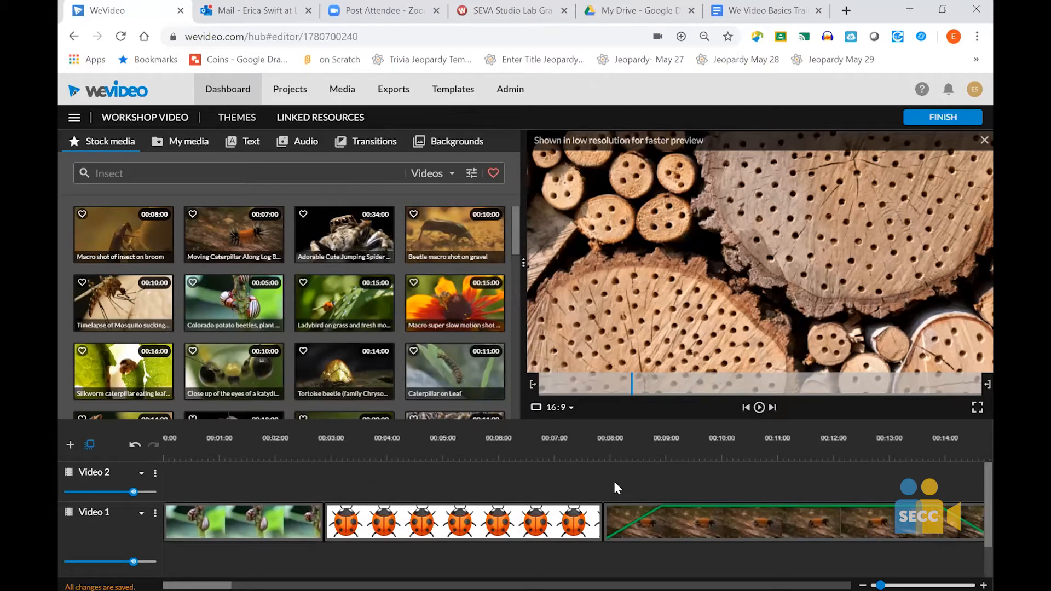
- Examine the Video 1 and Video 2 track names and the Video 2 track's available settings
left_click(97, 508)
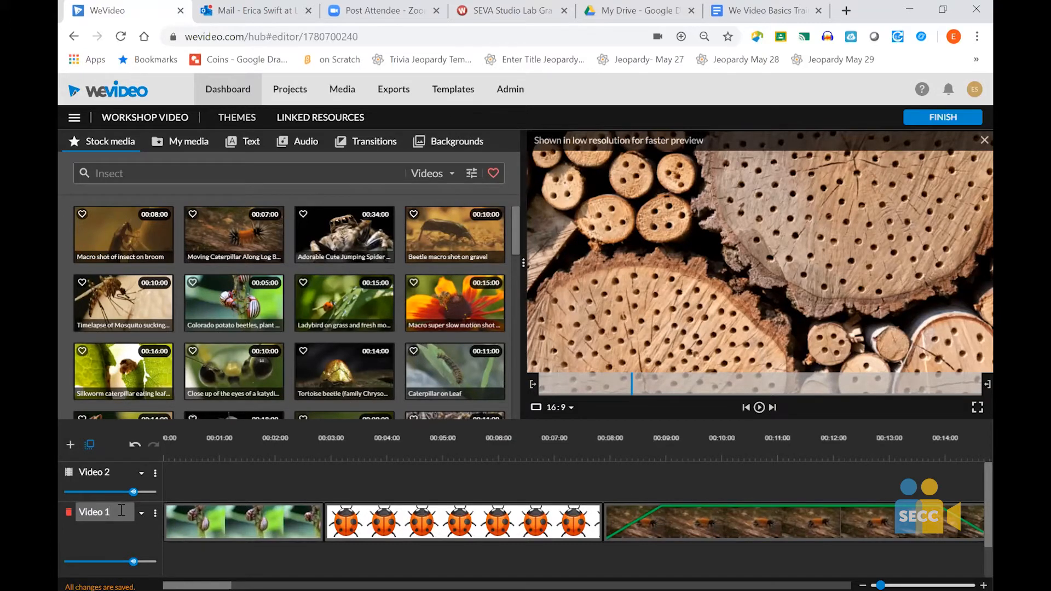
left_click(95, 471)
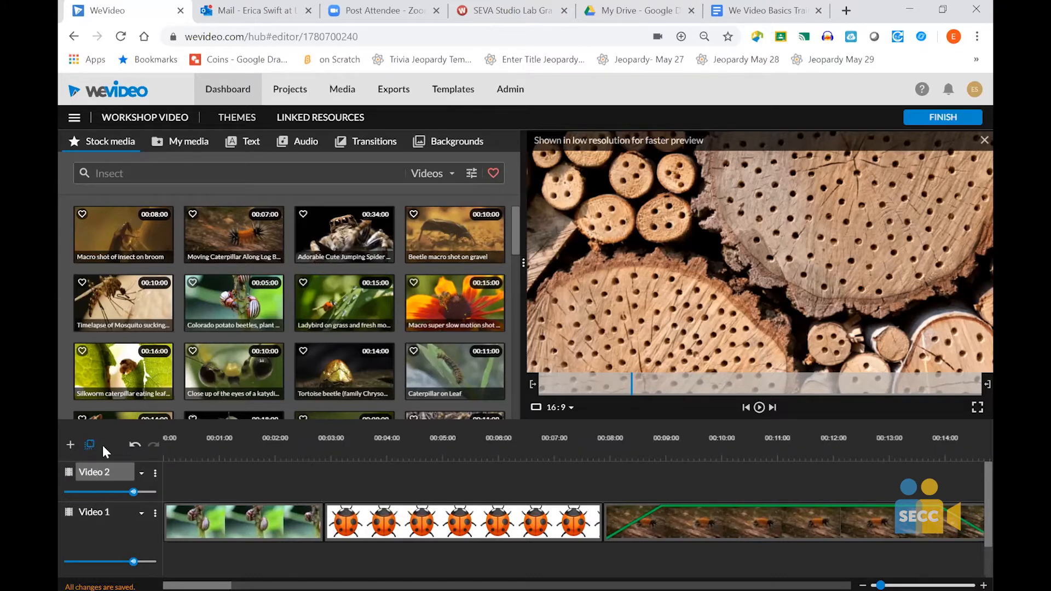
left_click(156, 473)
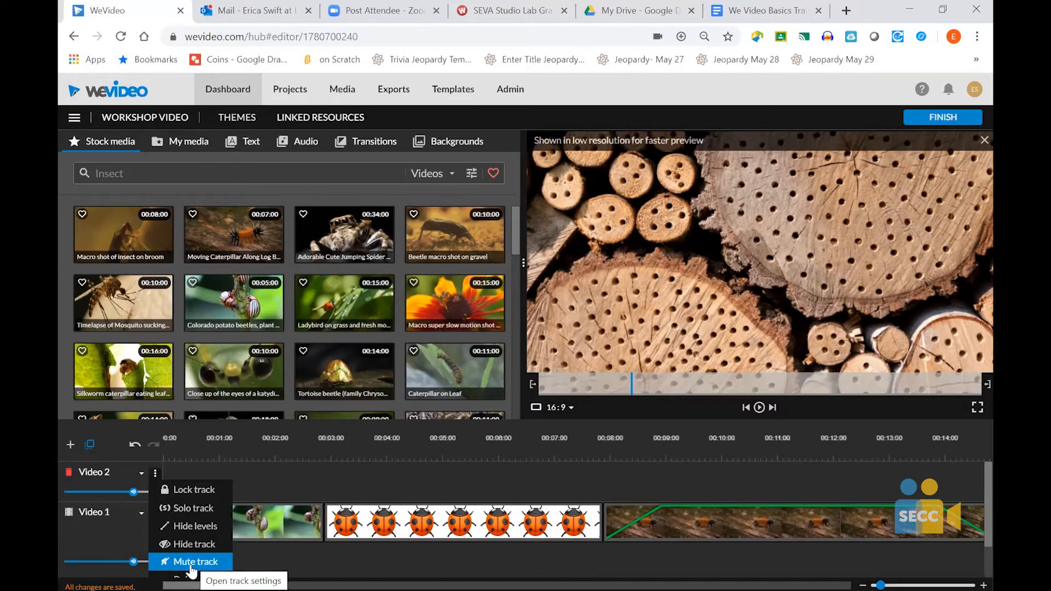
left_click(284, 481)
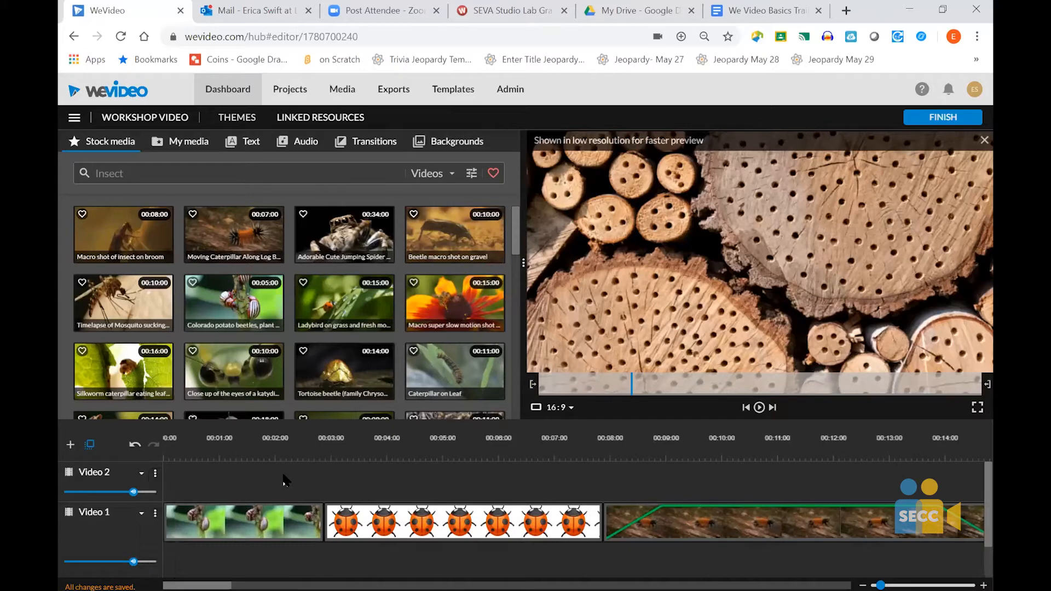
- Browse the text templates as thumbnails, going through the Static, In season and Callouts categories
left_click(251, 146)
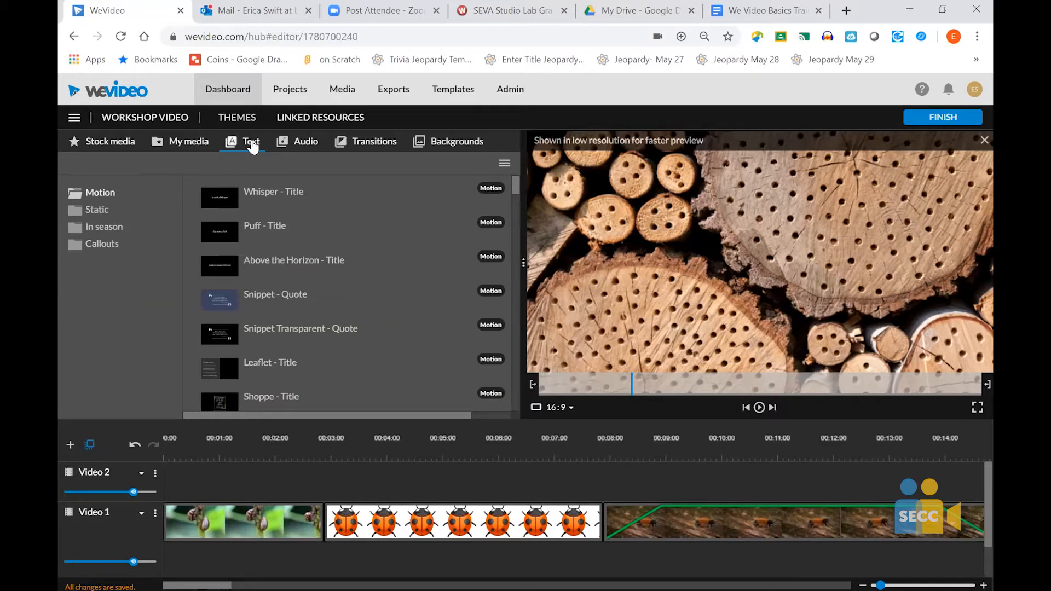
left_click(505, 166)
left_click(504, 167)
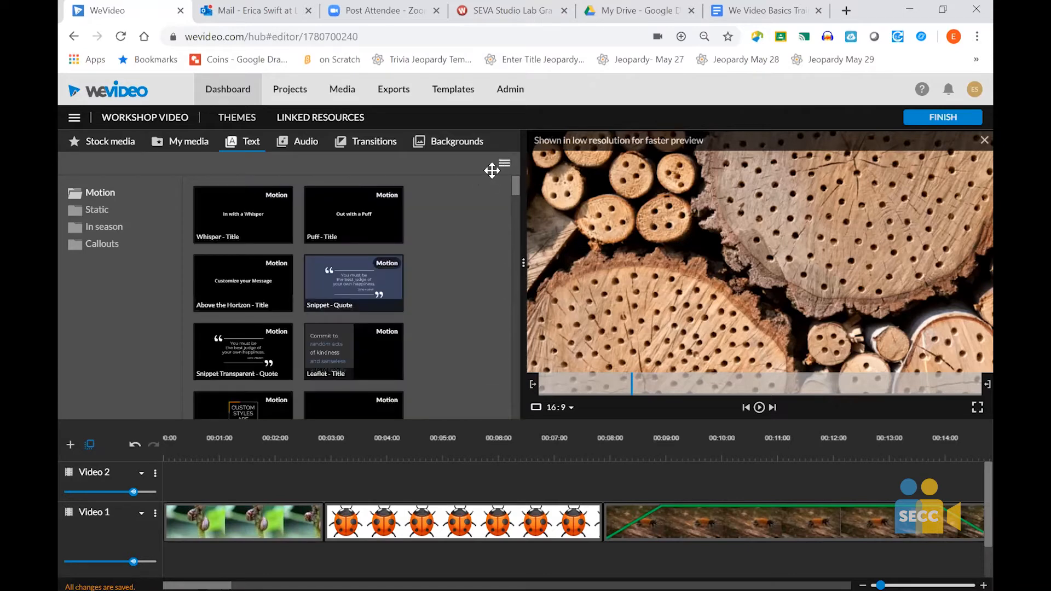
left_click(93, 214)
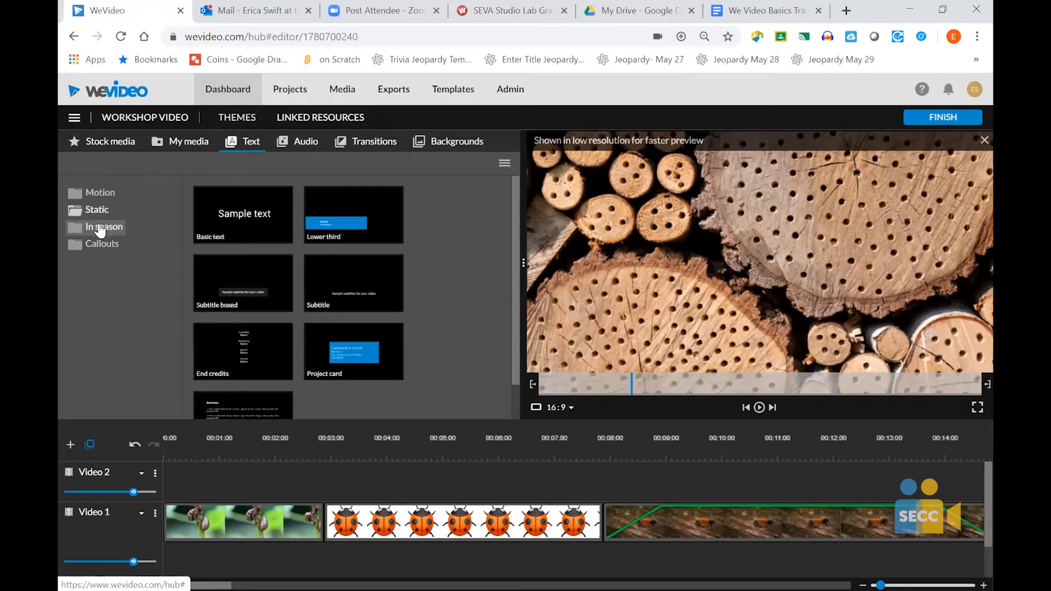
left_click(99, 228)
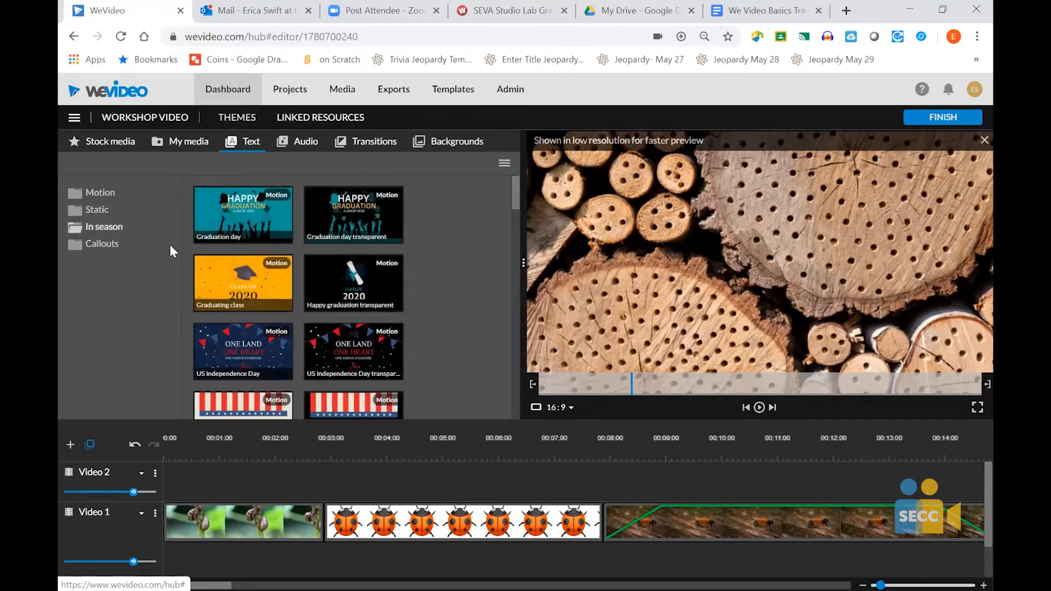
scroll(326, 344, "down", 2)
scroll(326, 344, "down", 5)
scroll(326, 344, "down", 3)
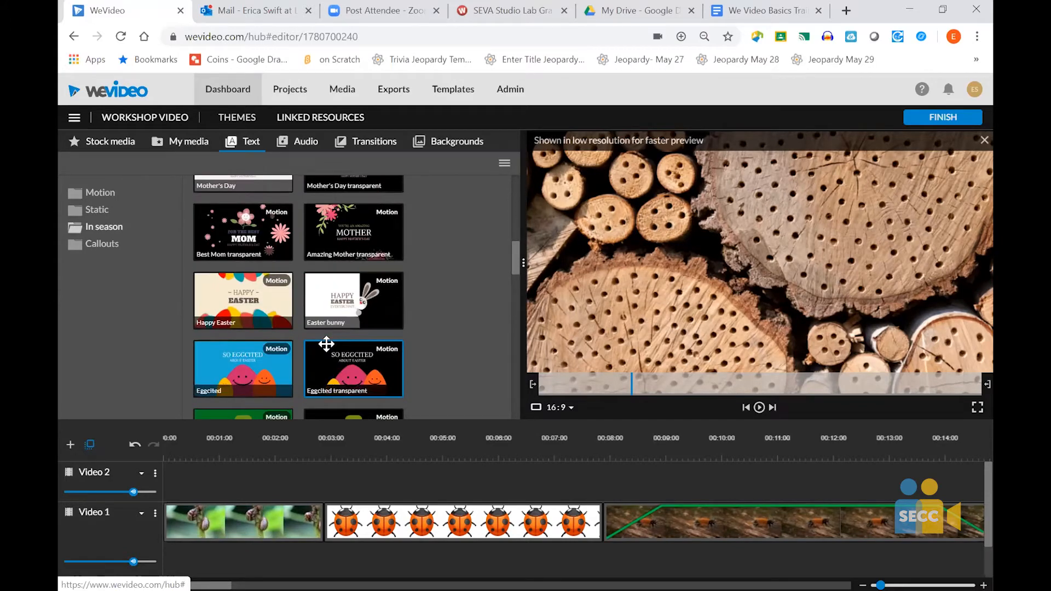
scroll(327, 344, "up", 10)
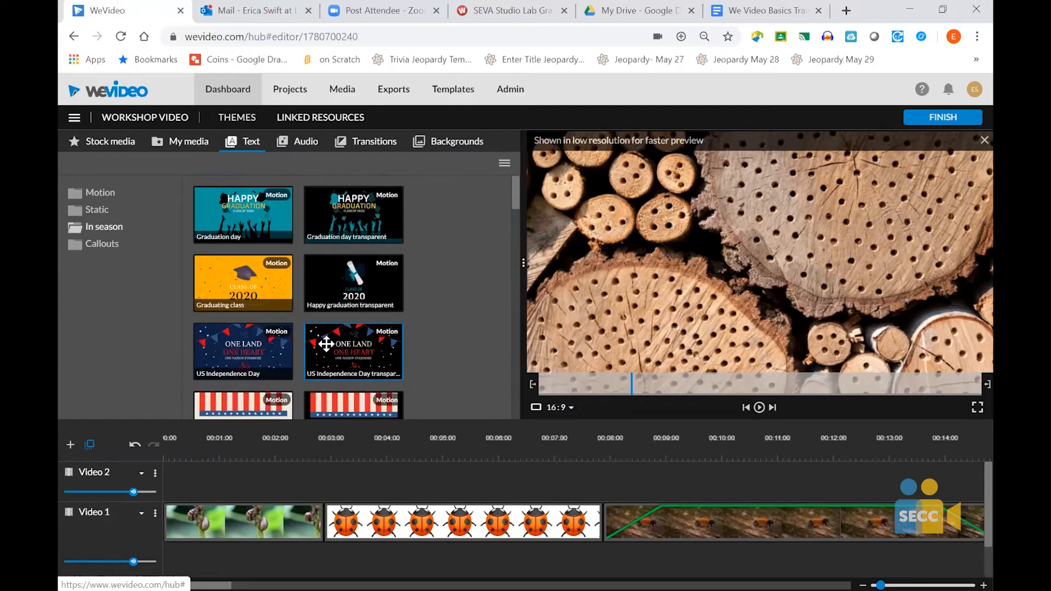
left_click(97, 246)
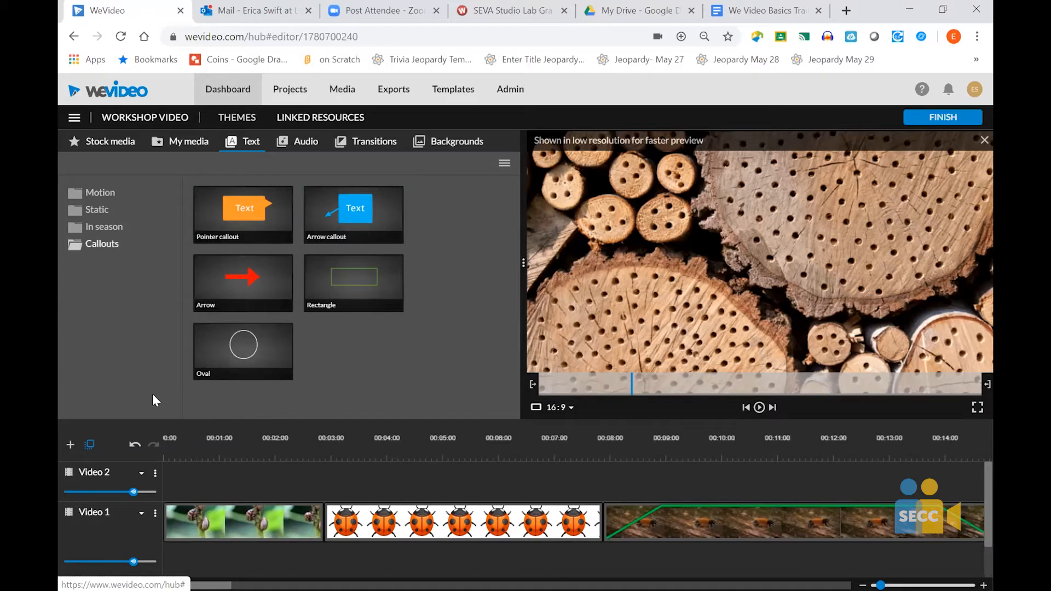
- Insert the Whisper - Title motion text at the start of the Video 1 track, ahead of the existing clips
left_click(94, 194)
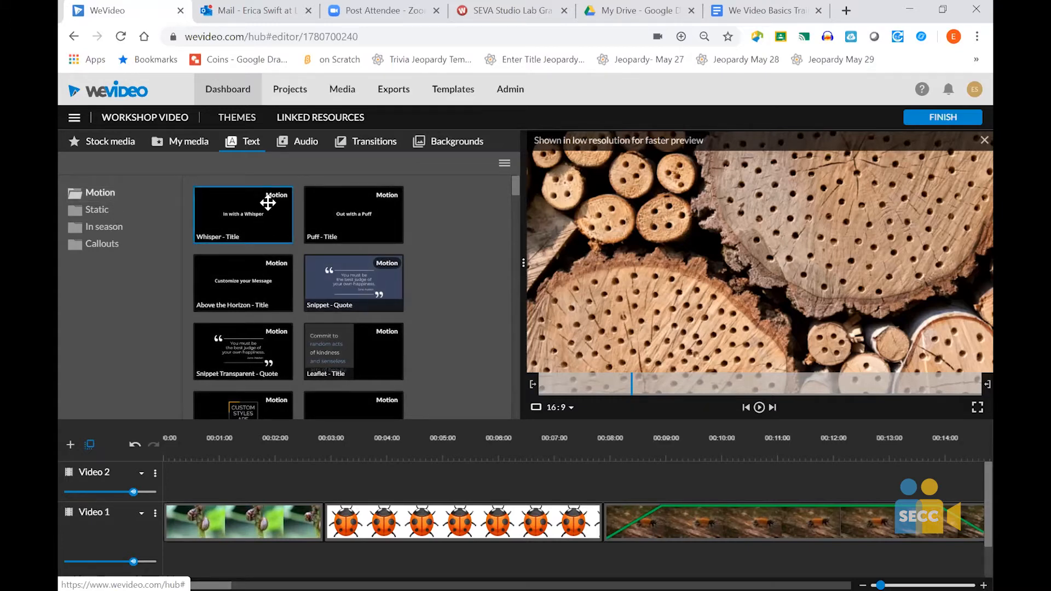
left_click_drag(268, 203, 180, 462)
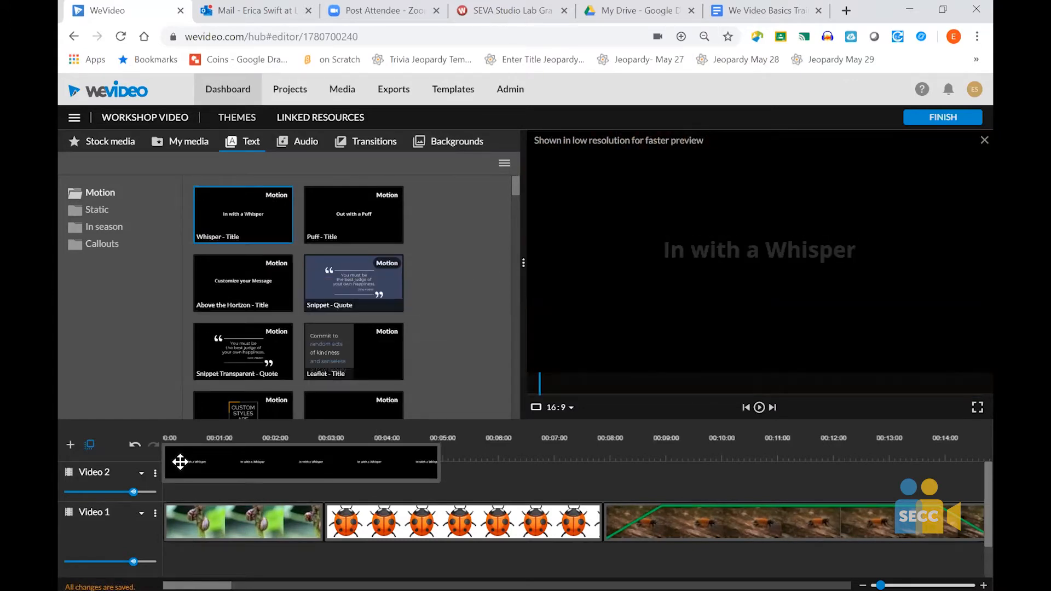
left_click_drag(180, 462, 174, 532)
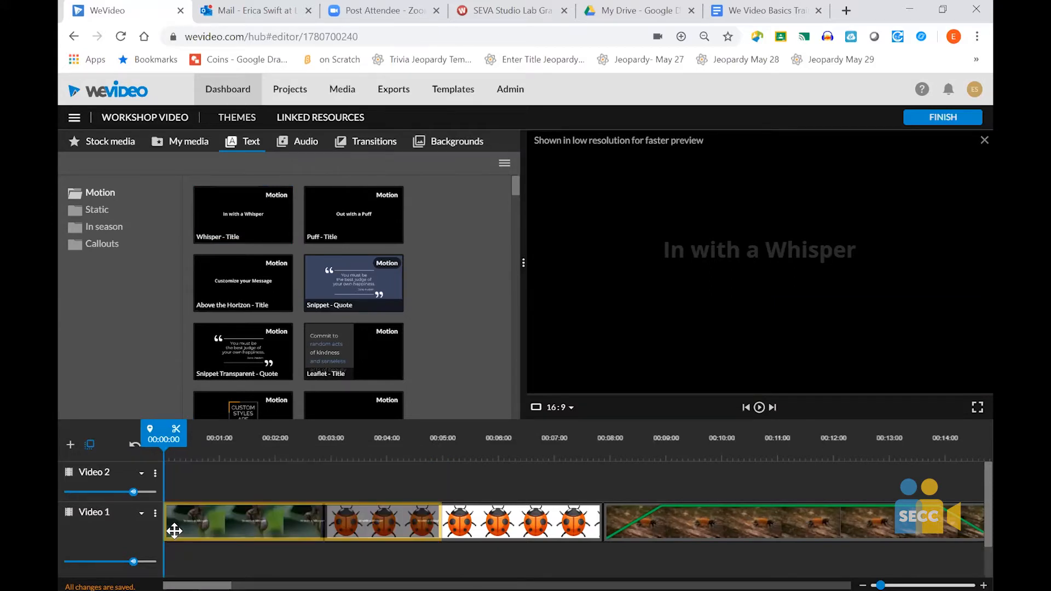
left_click_drag(172, 531, 199, 567)
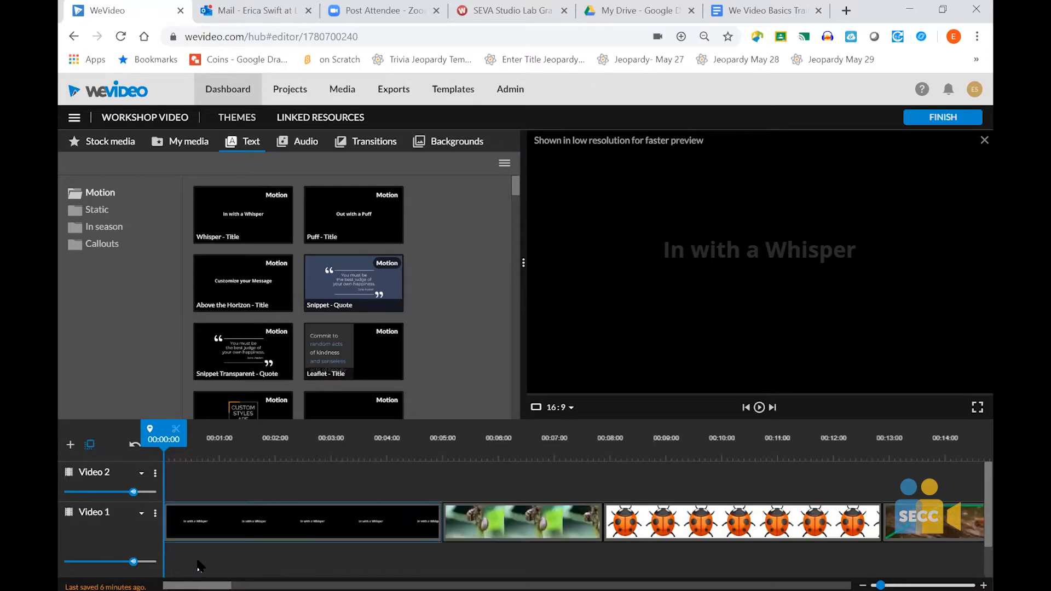
- Open the Whisper title on the timeline for editing and change its text to "Workshop Video"
mouse_move(343, 527)
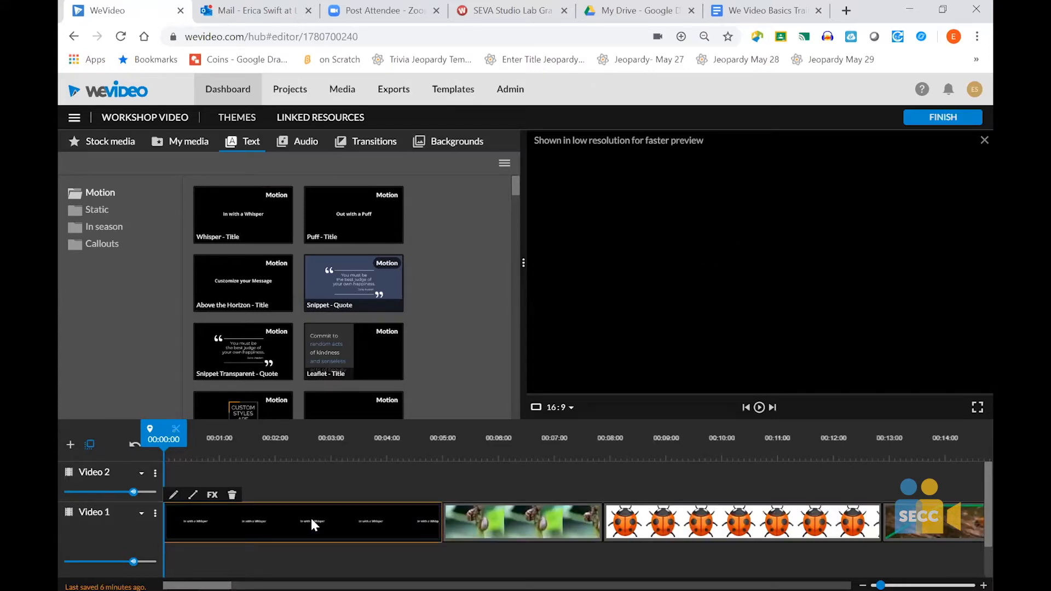
double_click(249, 524)
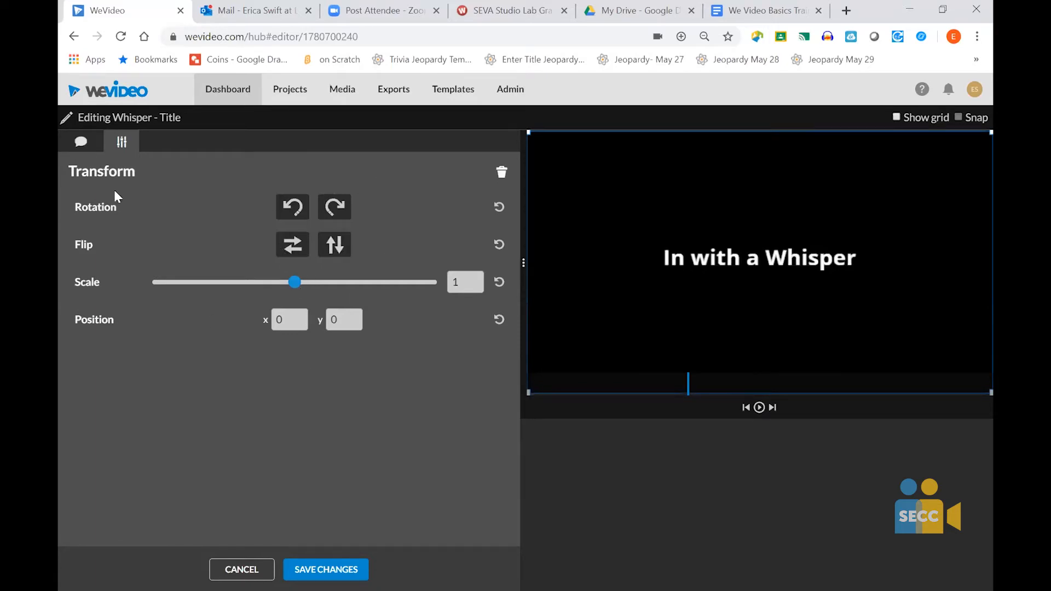
left_click(83, 144)
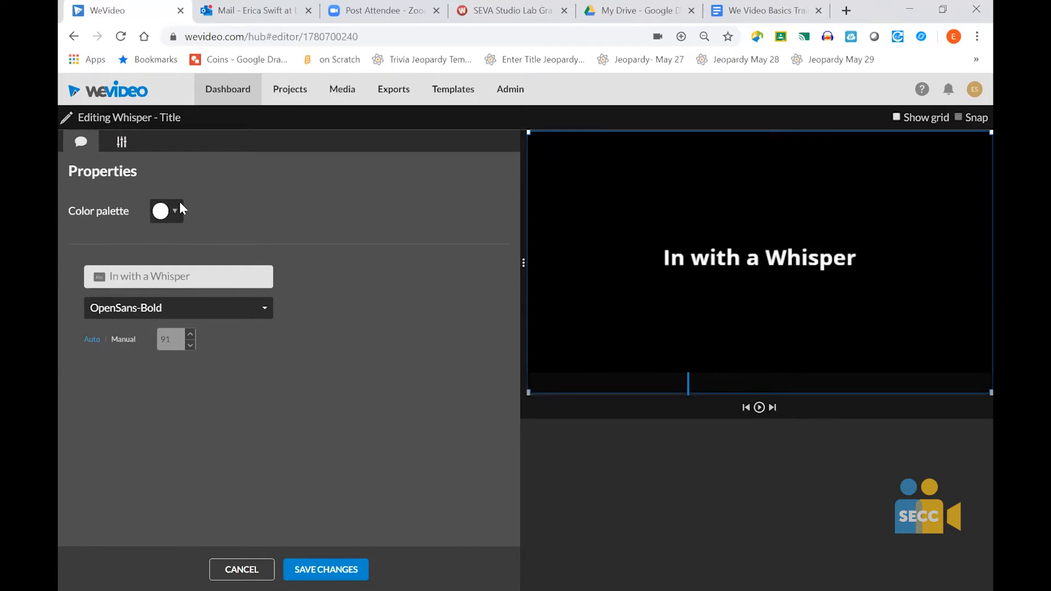
left_click(179, 277)
type("Tit")
key("BackSpace")
key("BackSpace")
key("BackSpace")
type("Workshop Video")
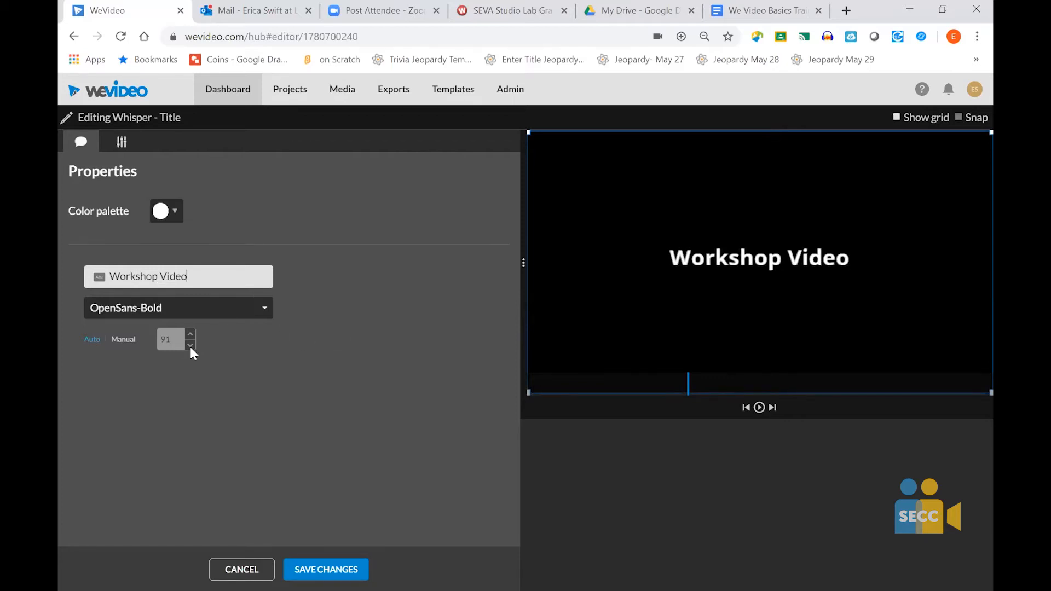
- Set the title's font to AnticSlab with a manual size of 98 and save the changes
left_click(260, 312)
left_click(141, 478)
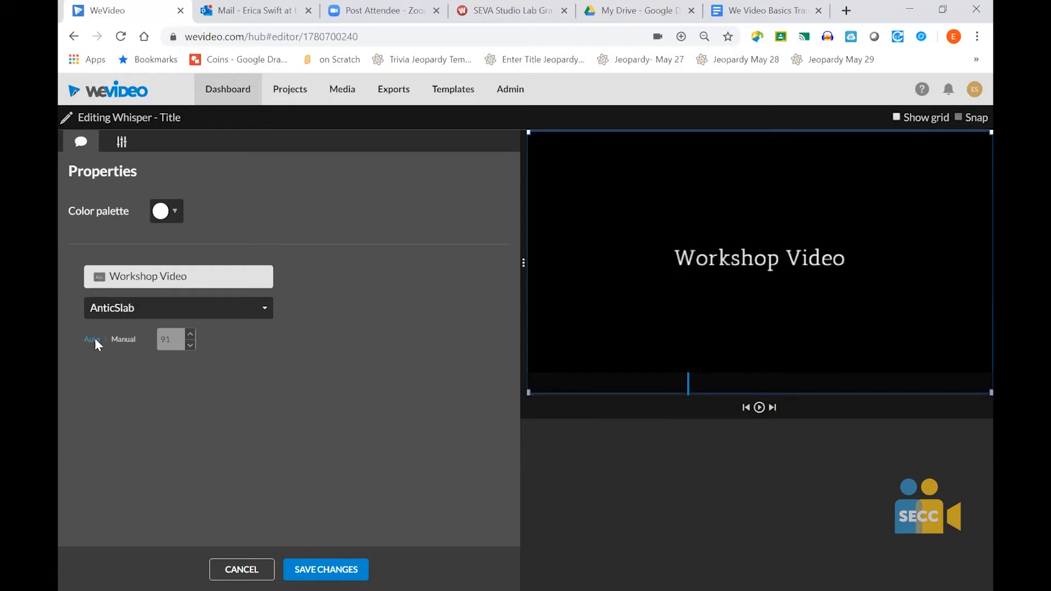
left_click(127, 339)
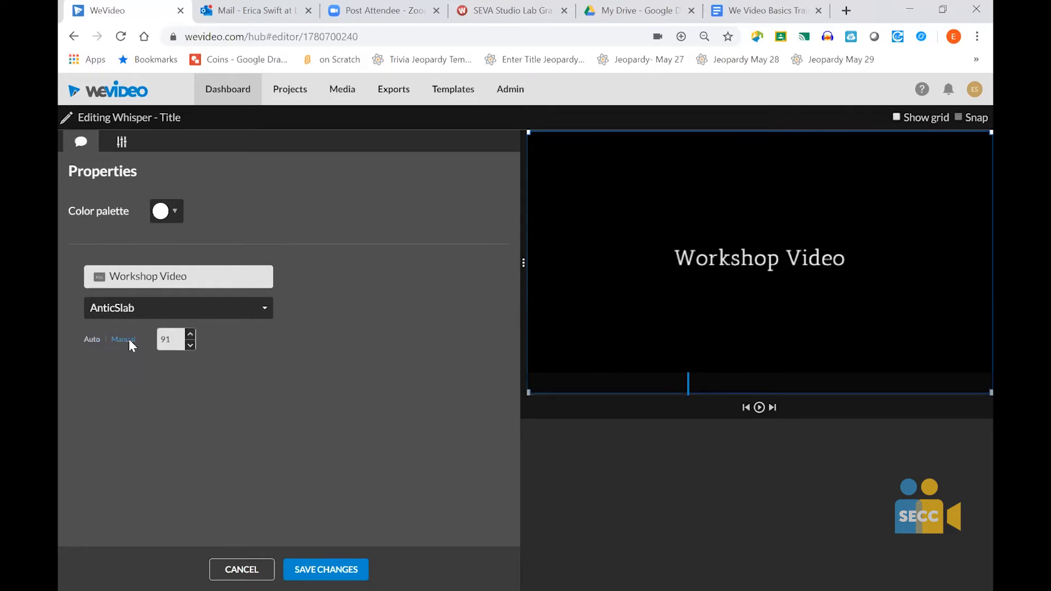
left_click(190, 334)
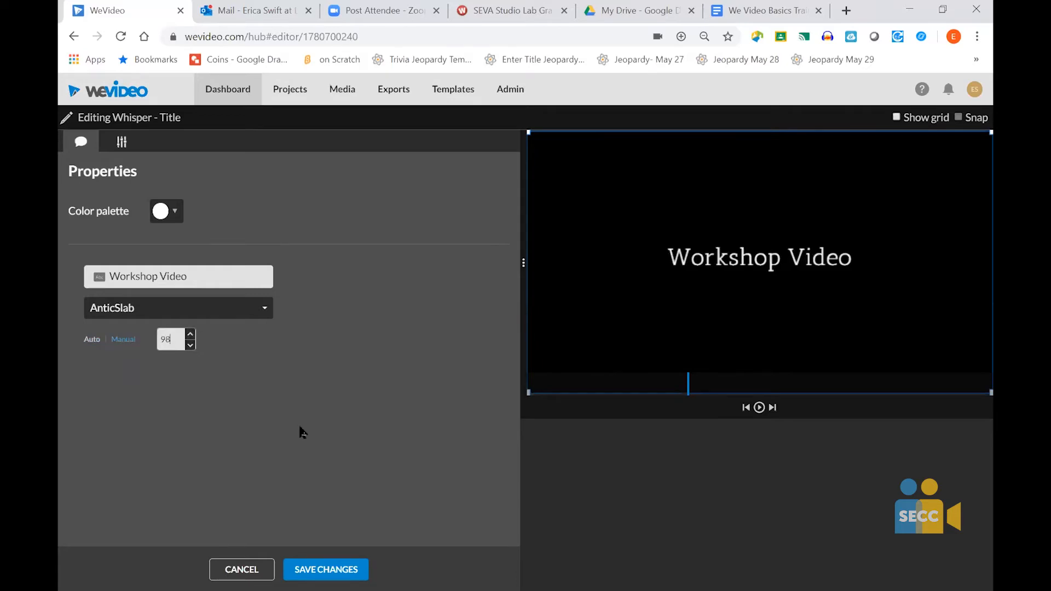
left_click(330, 569)
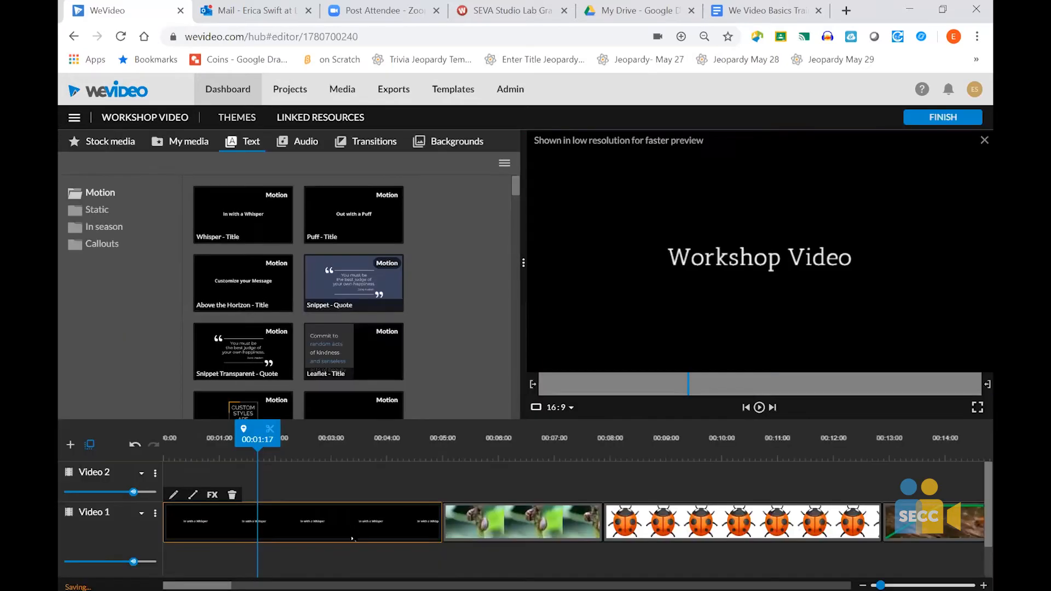
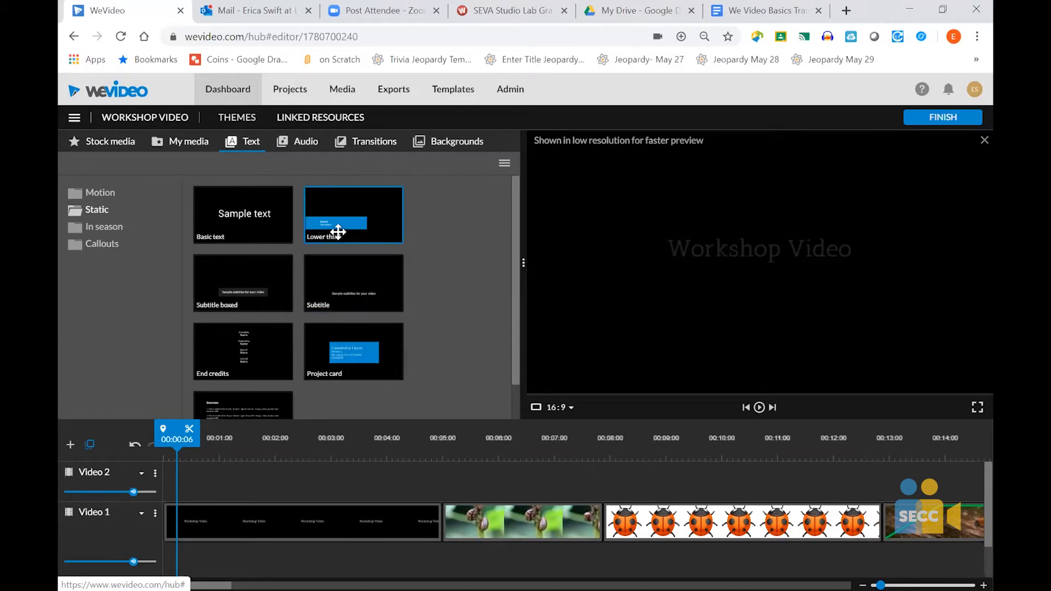
- Add the Lower third static text to the Video 2 track at 00:05:00 and change its text to "Ladybugs"
left_click_drag(338, 232, 465, 474)
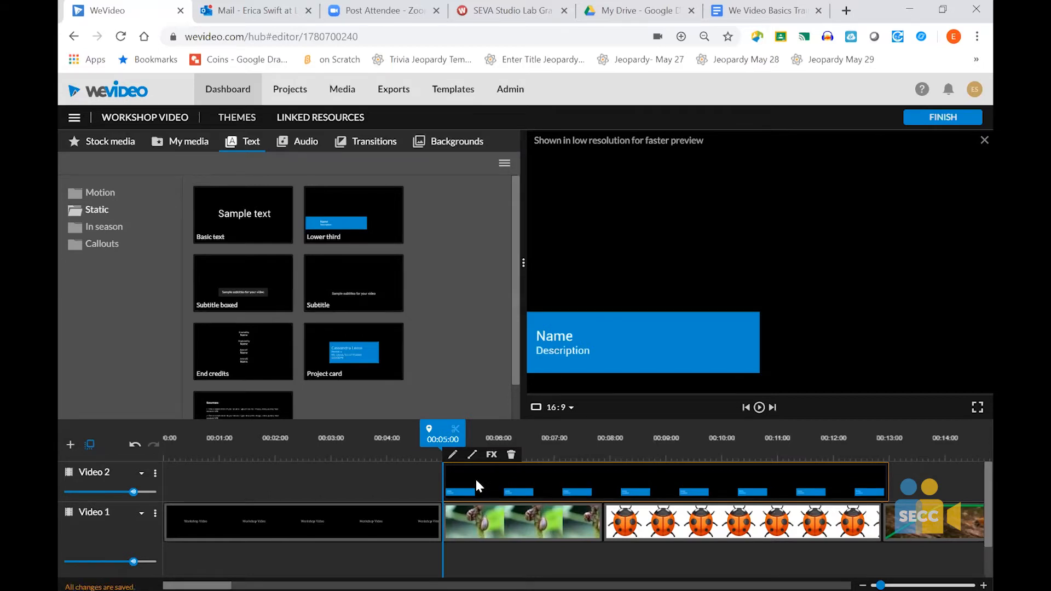
double_click(476, 479)
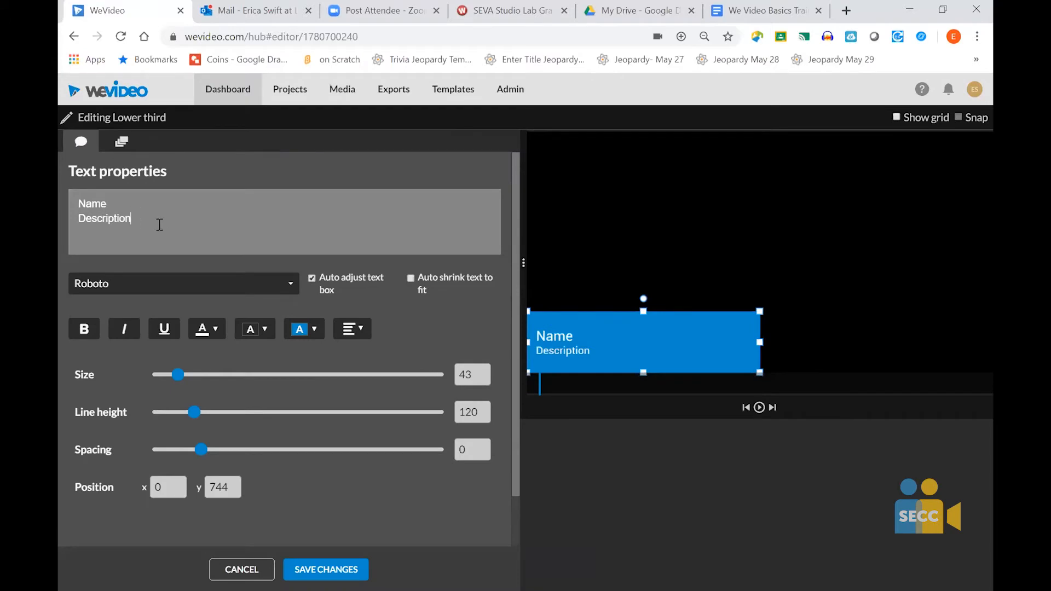
key("ctrl+a")
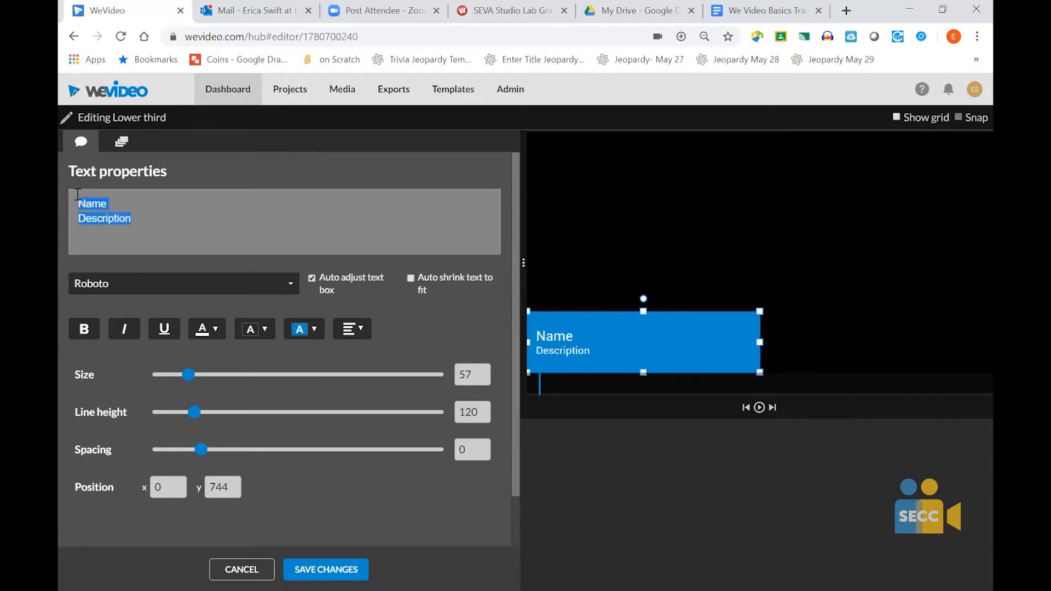
type("Ladybugs")
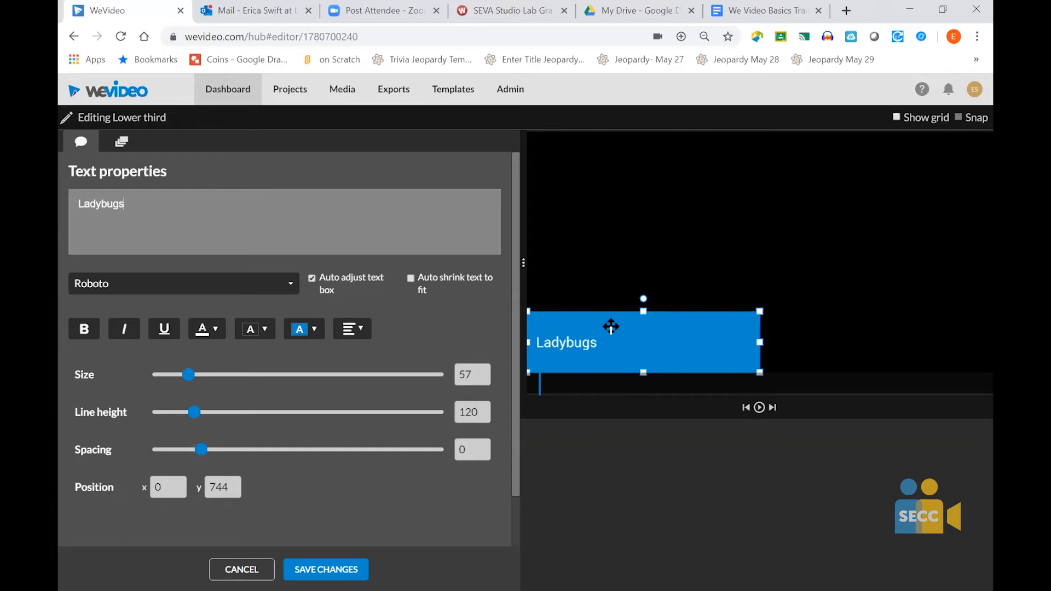
- Move the Ladybugs text box to position x 104, y 736, save the changes, and preview the overlay
left_click_drag(611, 327, 584, 341)
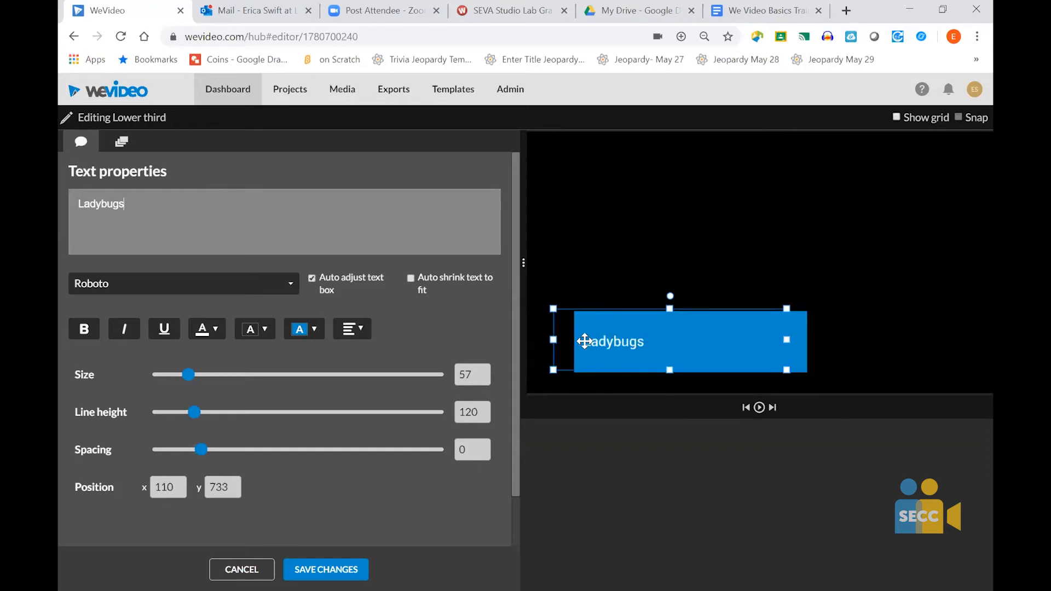
left_click(330, 573)
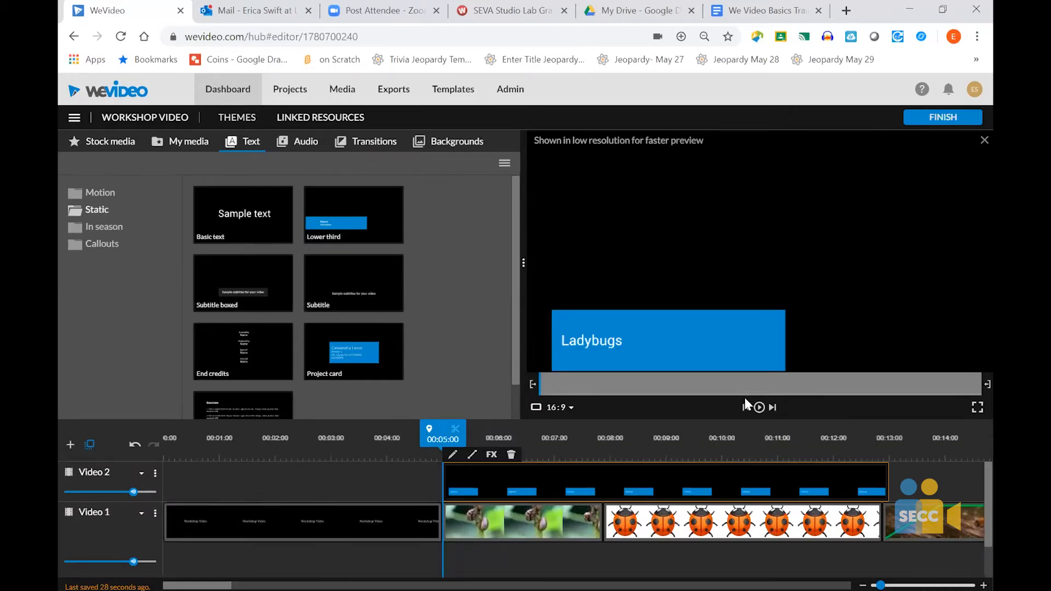
left_click(760, 408)
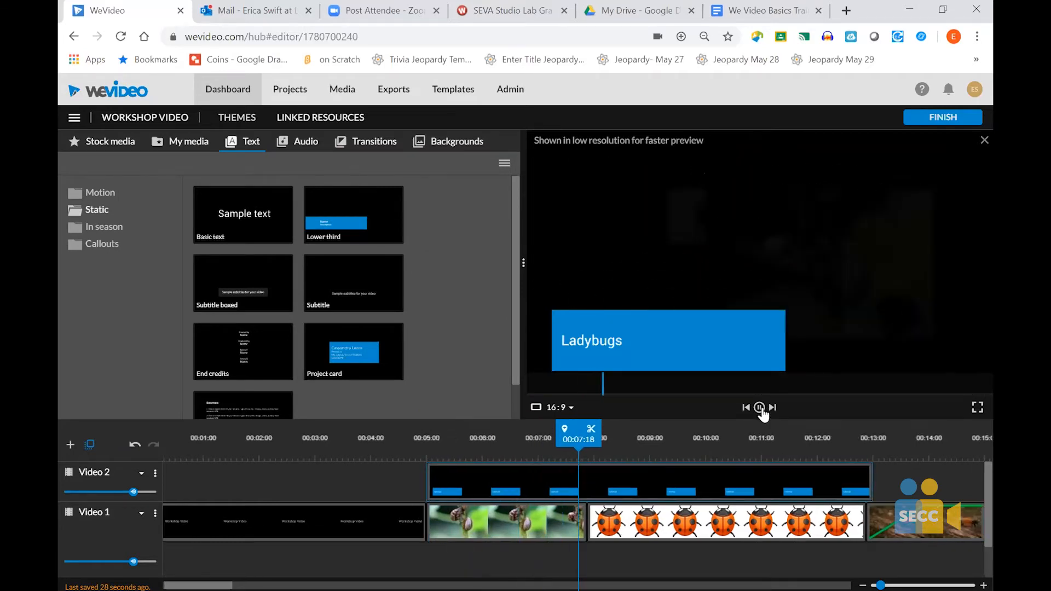
left_click(760, 408)
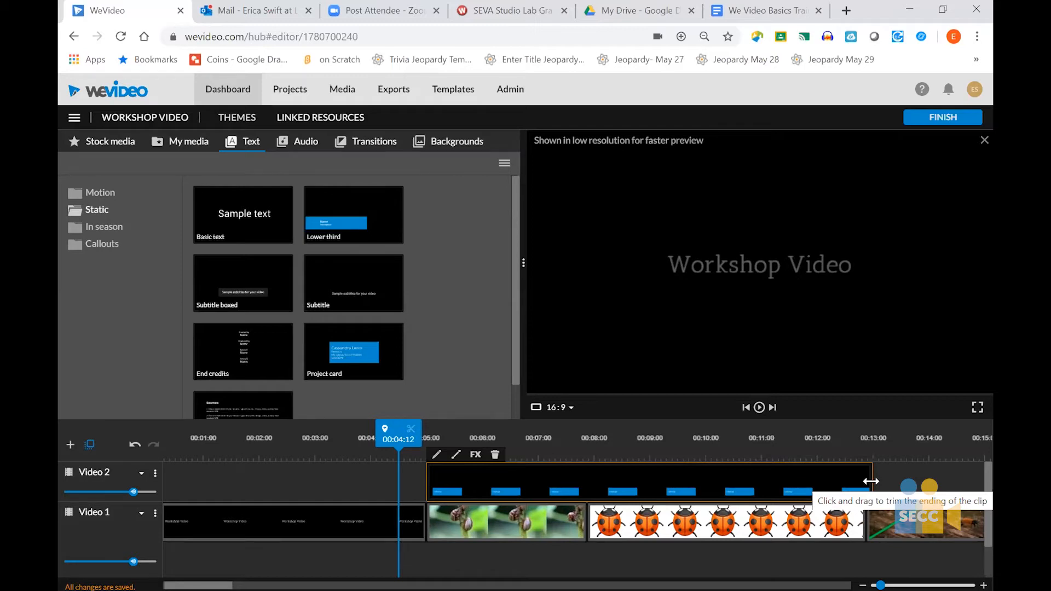
- Trim the Ladybugs overlay to end at about 00:10:12, split it at 00:08:19 and delete the remainder
left_click_drag(872, 482, 727, 473)
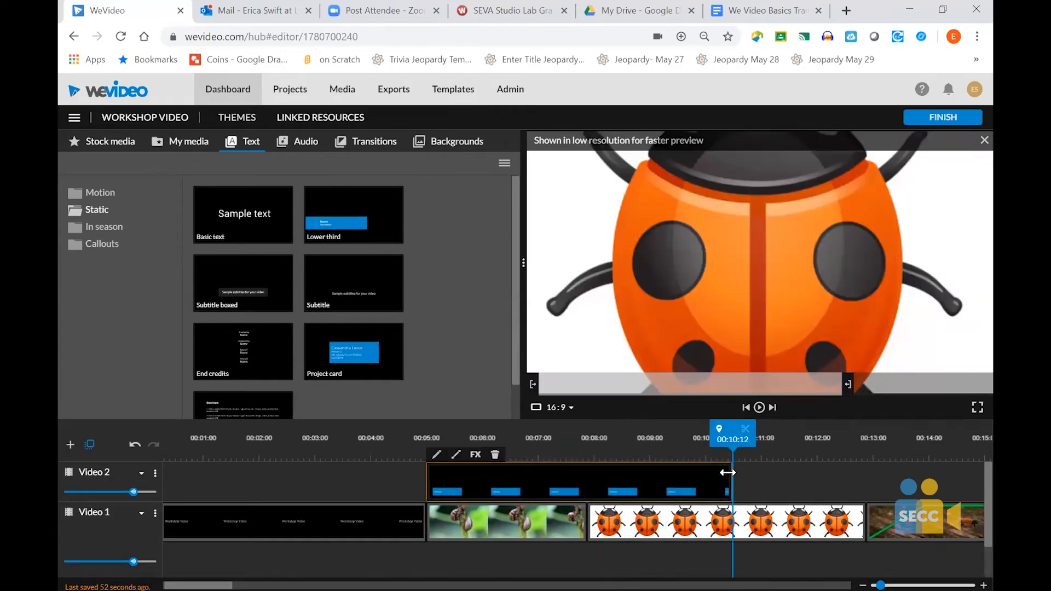
left_click(733, 436)
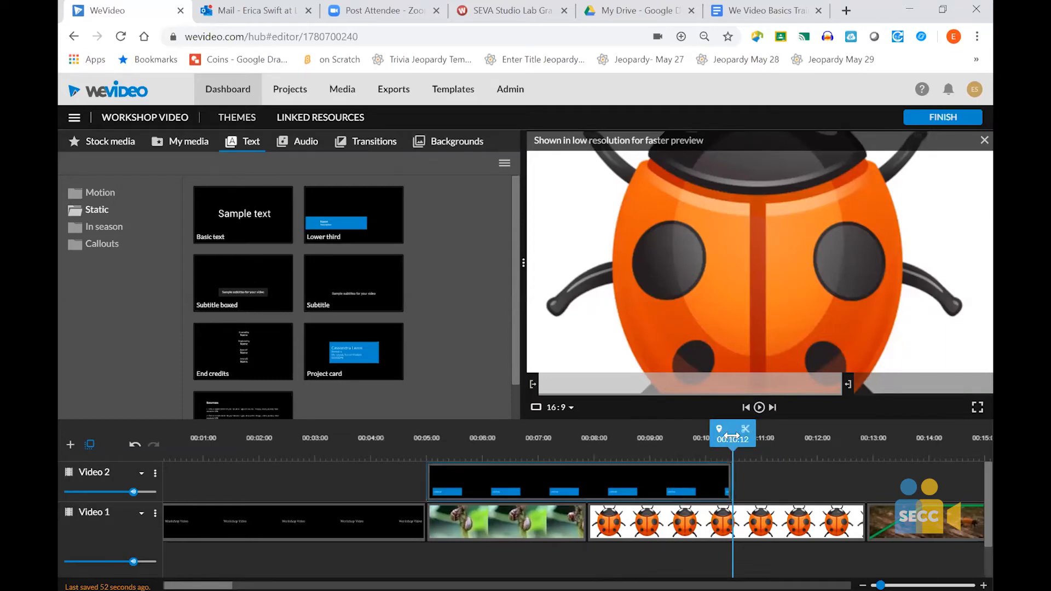
left_click_drag(732, 436, 635, 439)
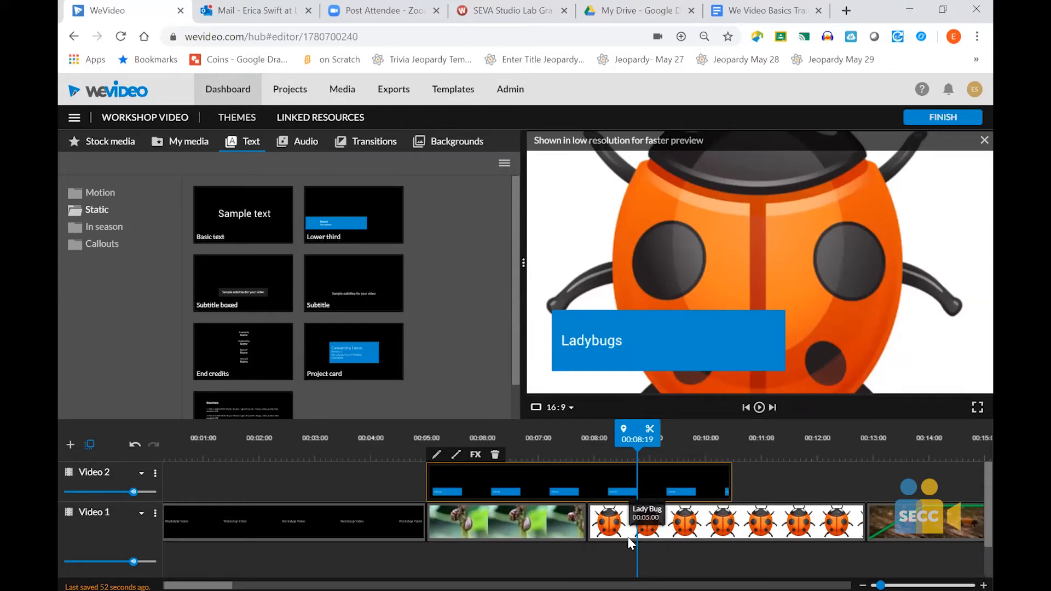
left_click(650, 432)
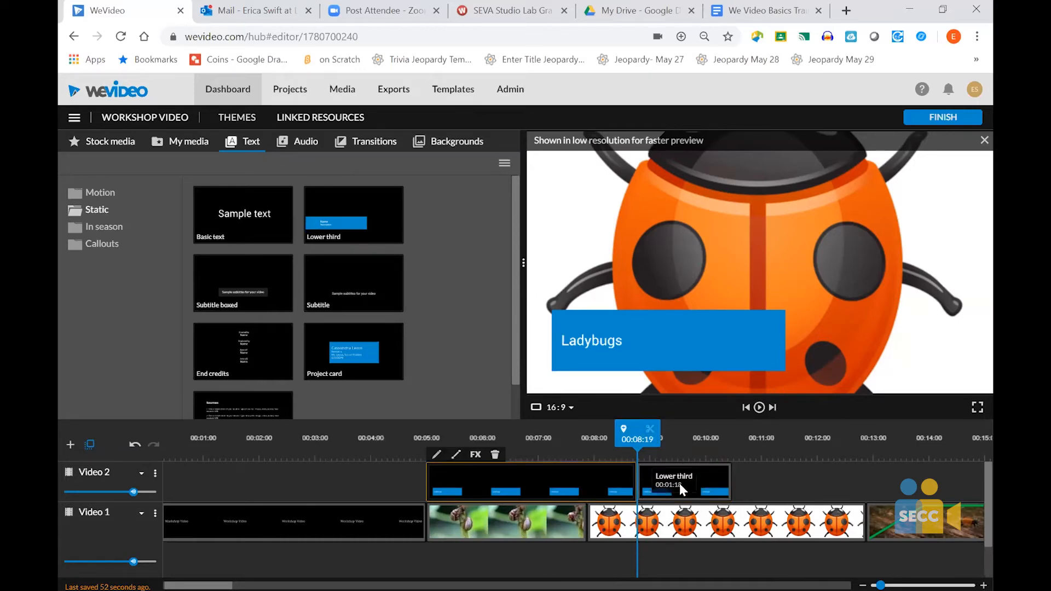
left_click_drag(707, 489, 793, 493)
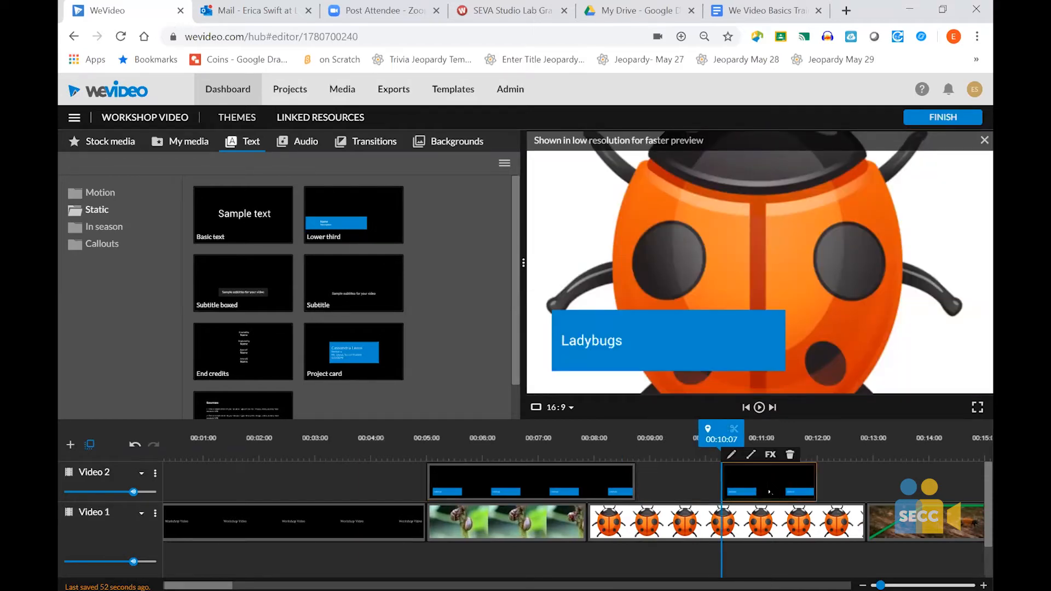
key("Delete")
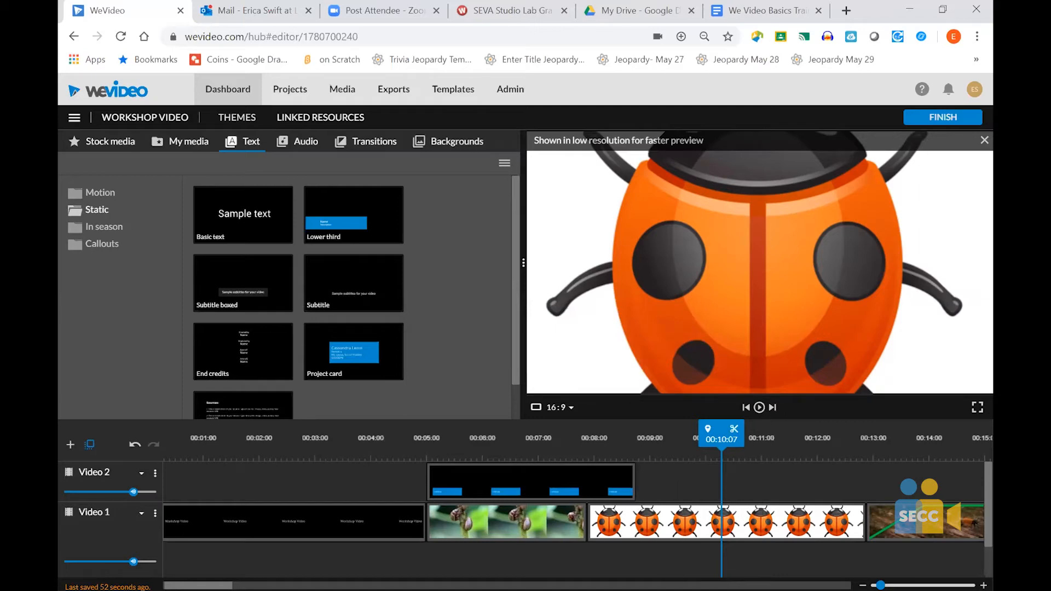
- Split the IMG_3414 clip near its end at 00:50:10 and delete the trailing piece
left_click_drag(198, 586, 349, 586)
left_click(680, 441)
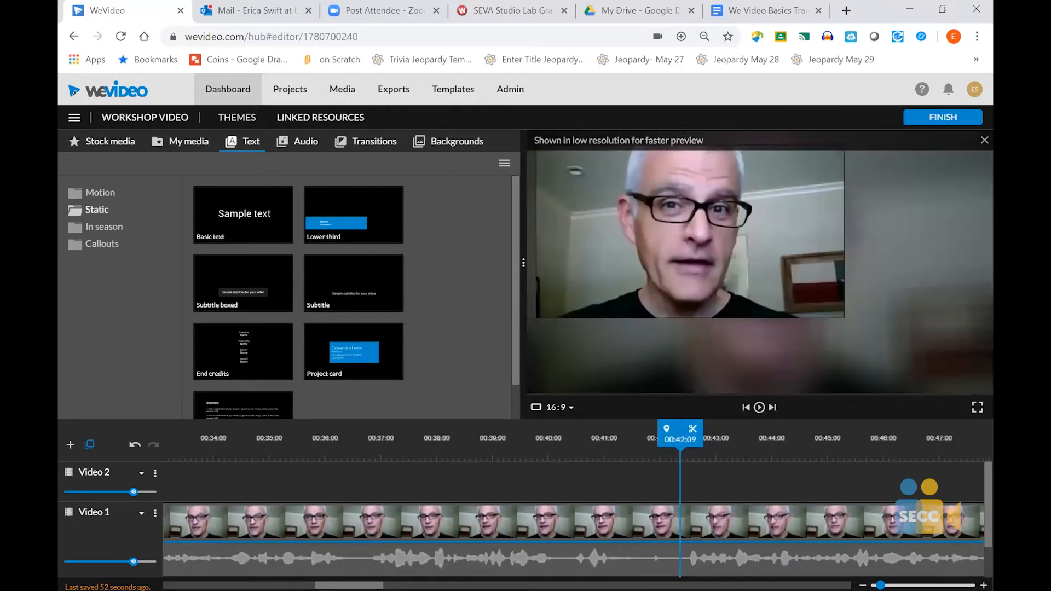
left_click_drag(350, 587, 386, 586)
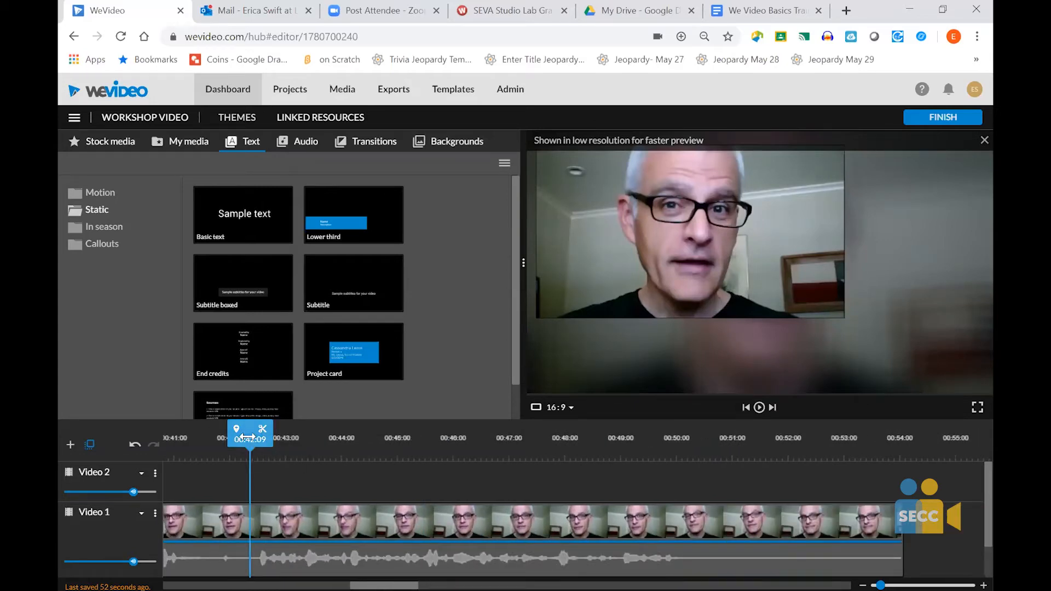
left_click_drag(738, 438, 806, 422)
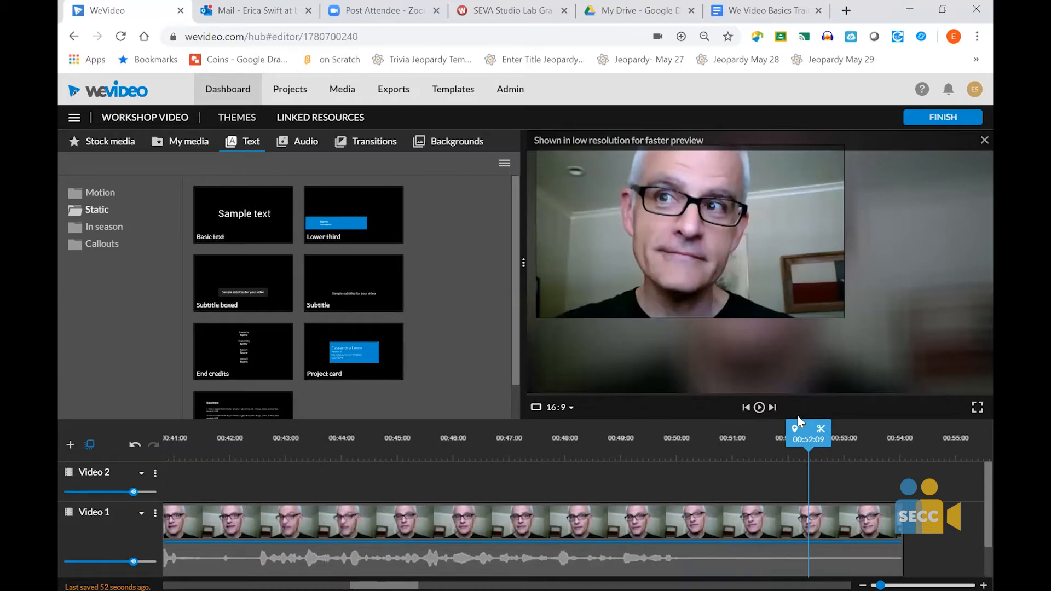
mouse_move(791, 440)
left_mouse_down()
mouse_move(584, 440)
mouse_move(495, 455)
mouse_move(621, 454)
mouse_move(630, 438)
mouse_move(699, 427)
left_mouse_up()
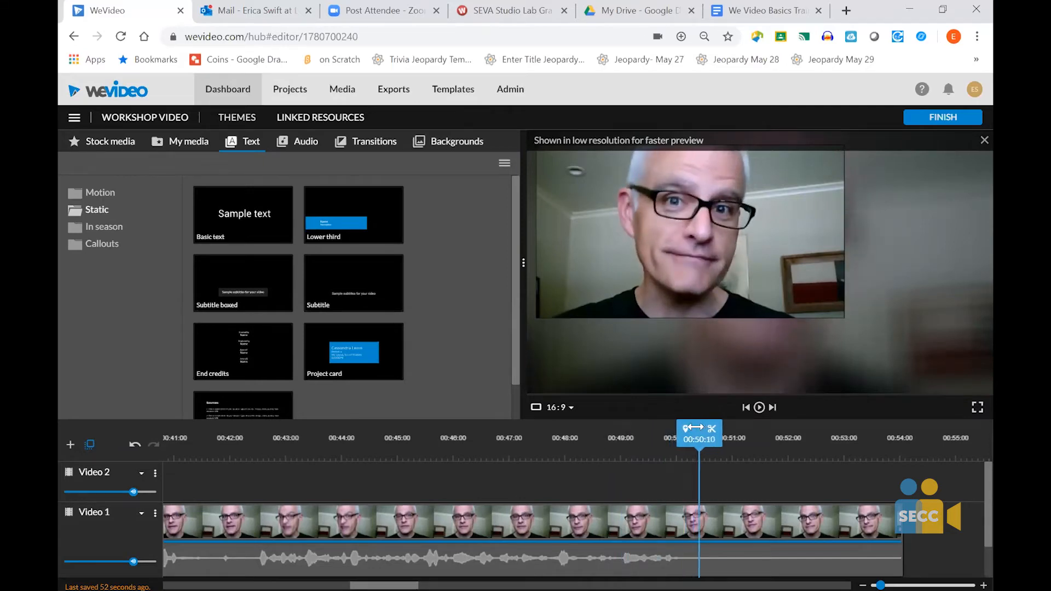
left_click(699, 533)
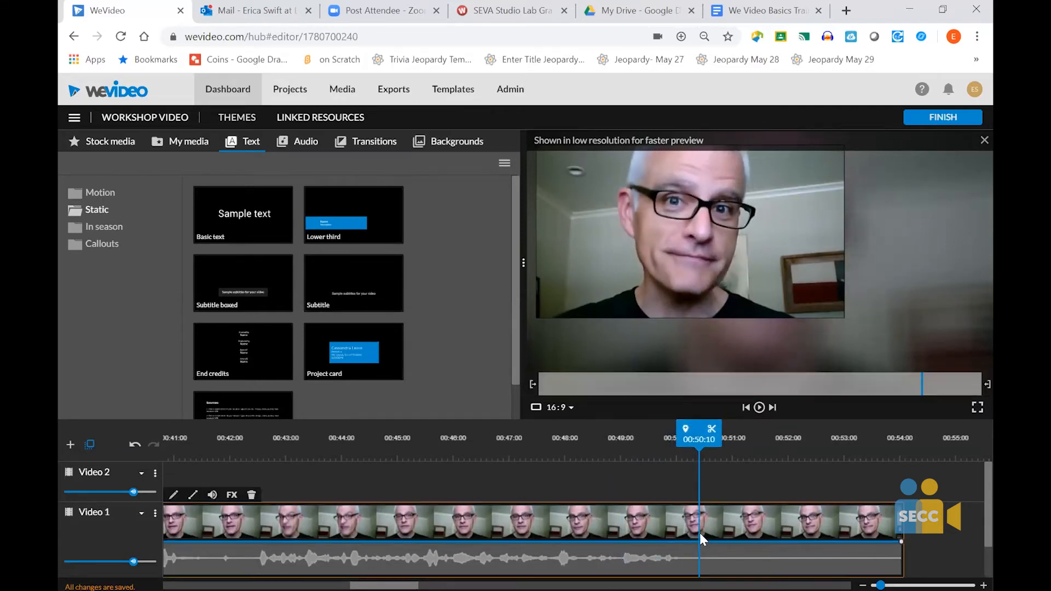
left_click(715, 431)
left_click(738, 528)
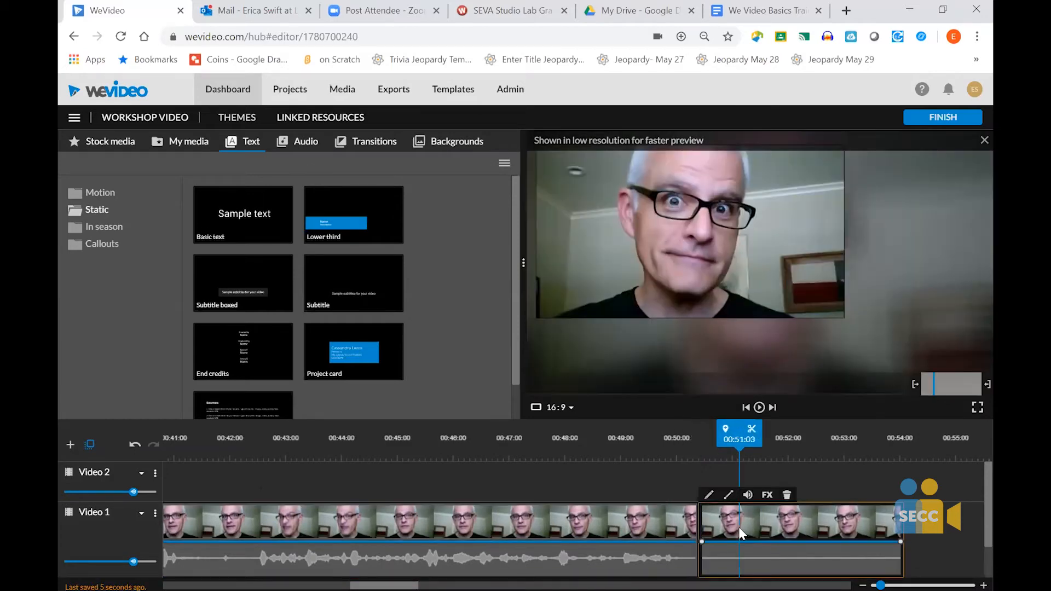
key("Delete")
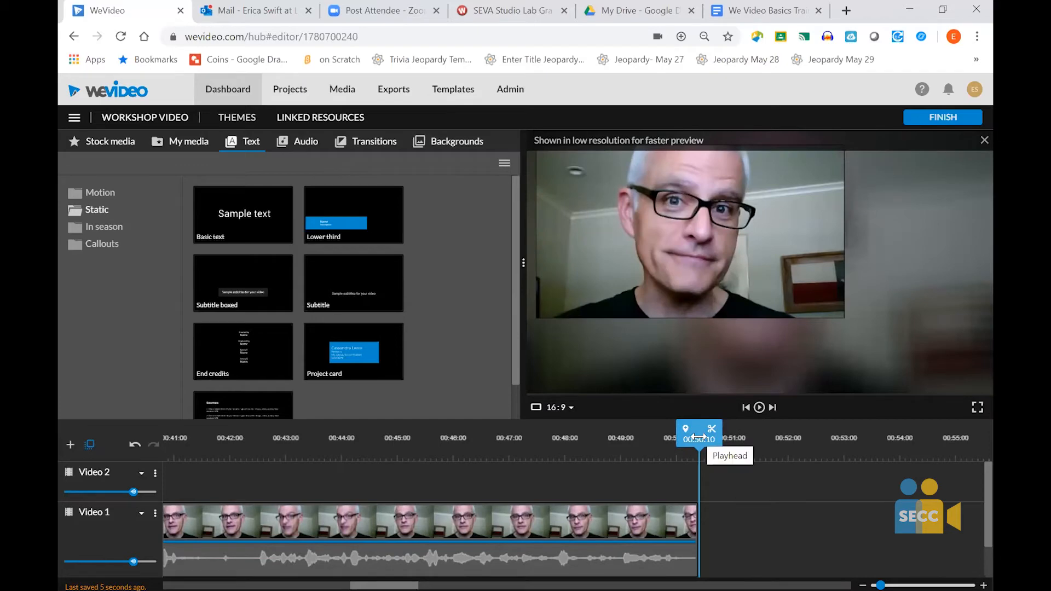
- Split the Video 1 clip ahead of the insect hotel image at 00:18:21 and delete its fading-out end piece
left_click_drag(699, 436, 132, 505)
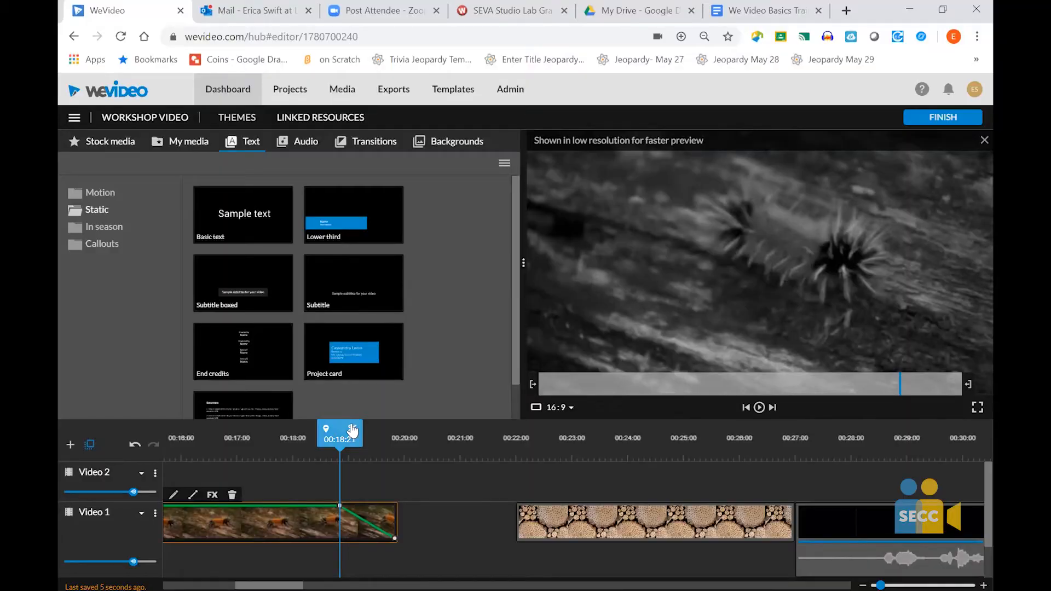
left_click(352, 430)
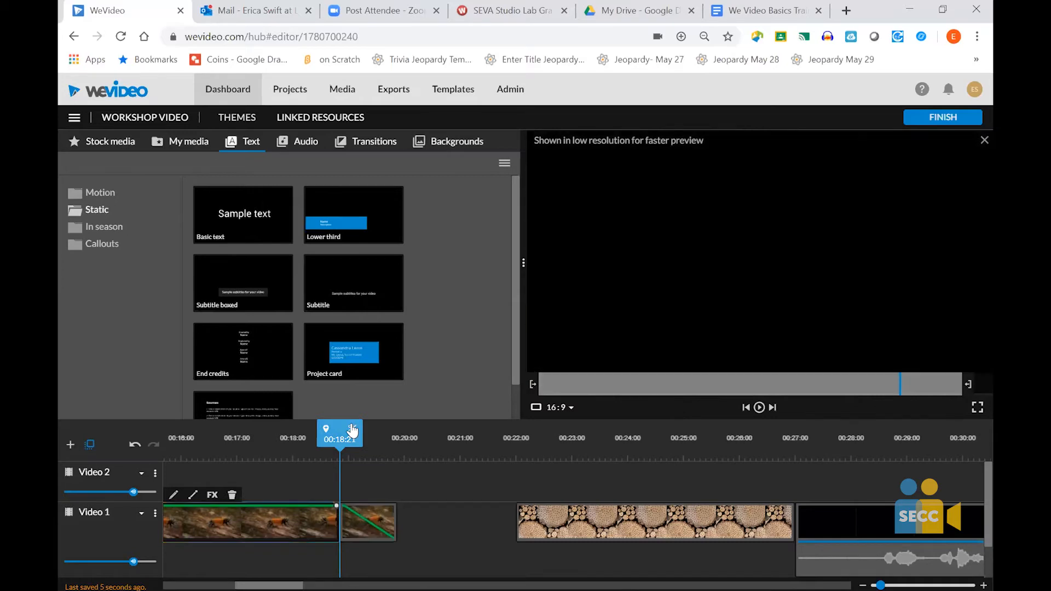
left_click(381, 516)
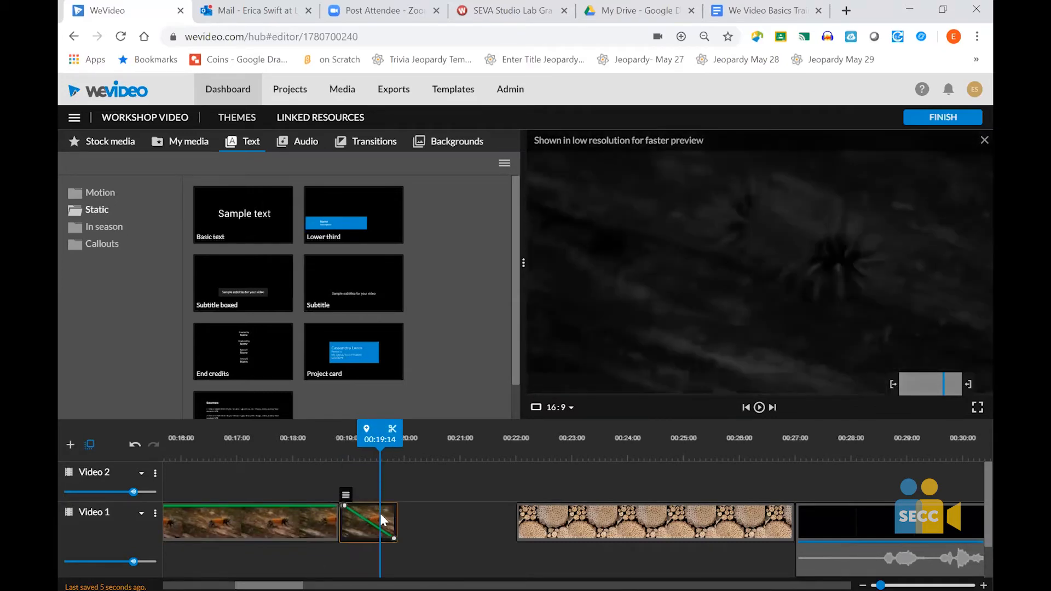
mouse_move(346, 497)
key("Delete")
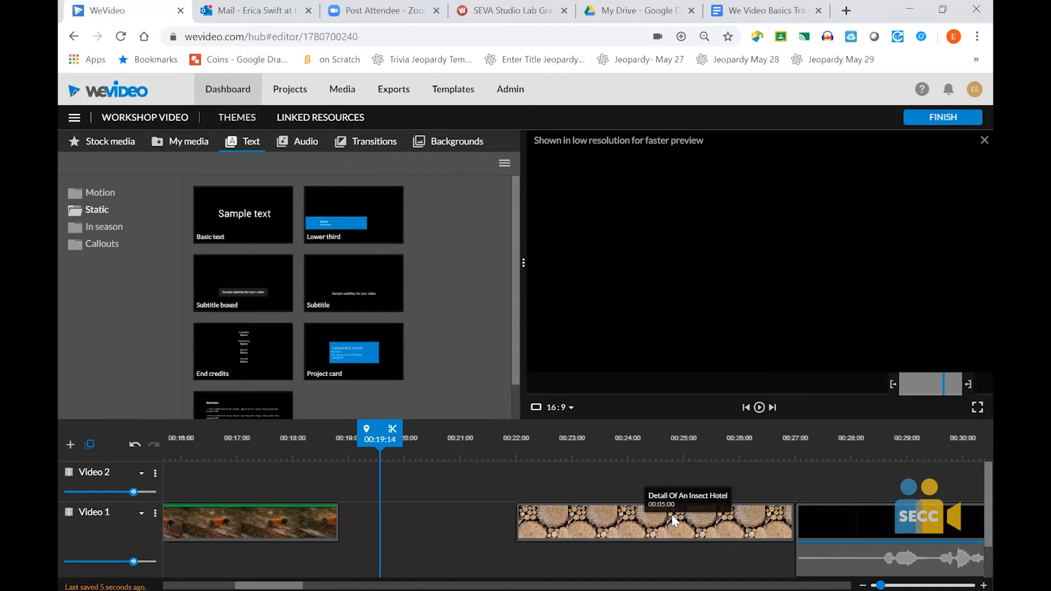
- Select the Detail Of An Insect Hotel image and the IMG_3414 clip together and move them earlier to close the gap on Video 1
left_click(585, 529)
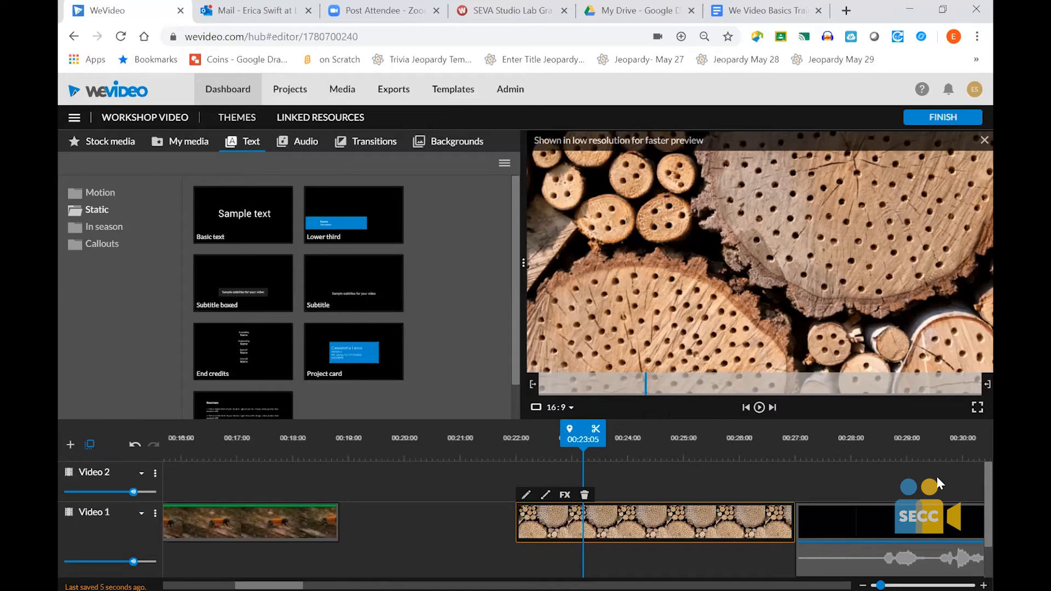
left_click(851, 508)
scroll(851, 508, "right", 5)
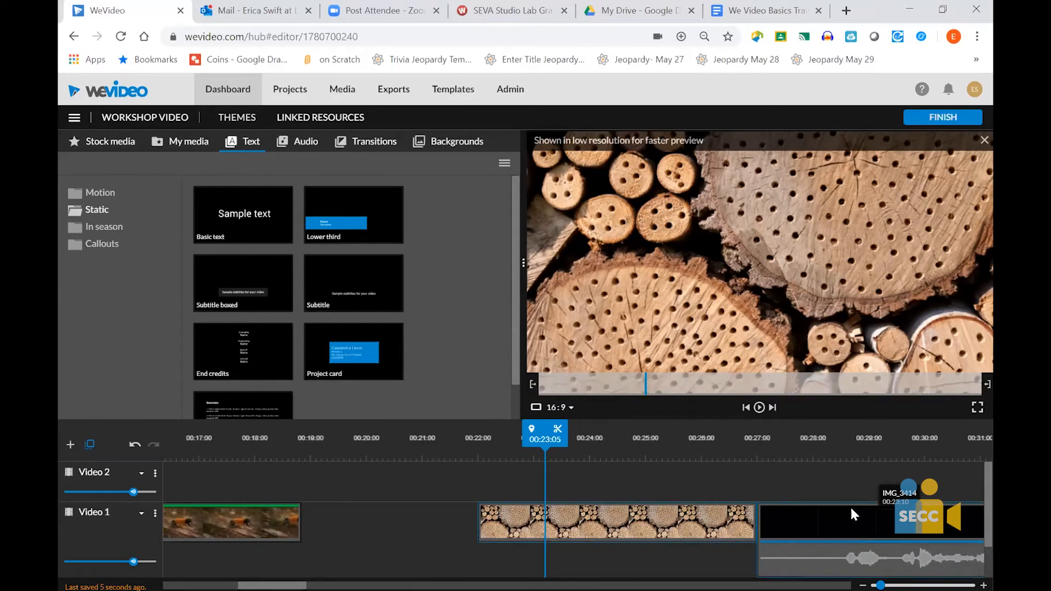
scroll(851, 508, "right", 4)
scroll(851, 508, "left", 4)
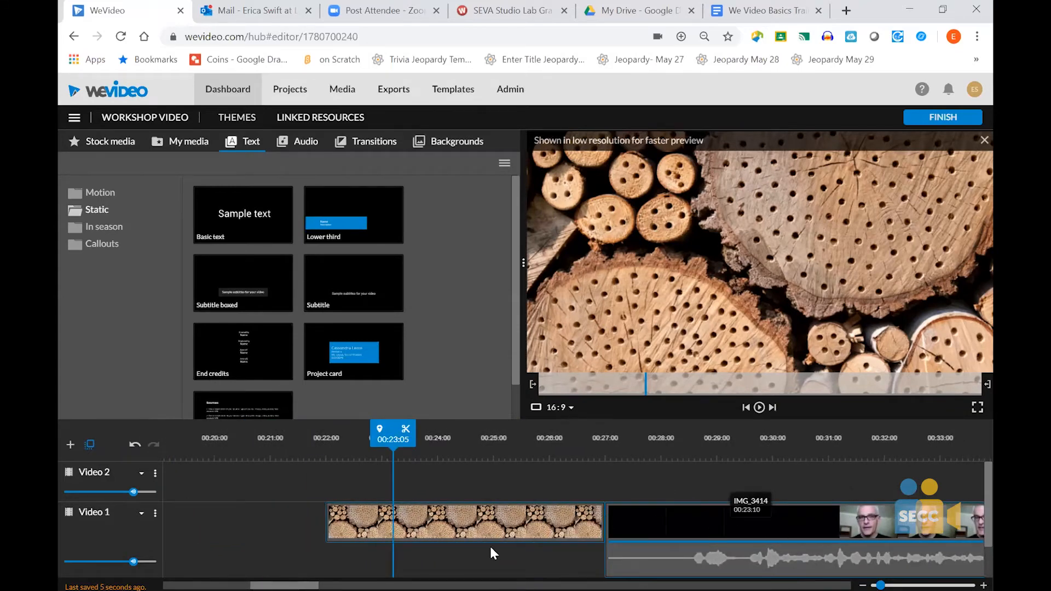
scroll(490, 547, "left", 1)
scroll(491, 546, "left", 6)
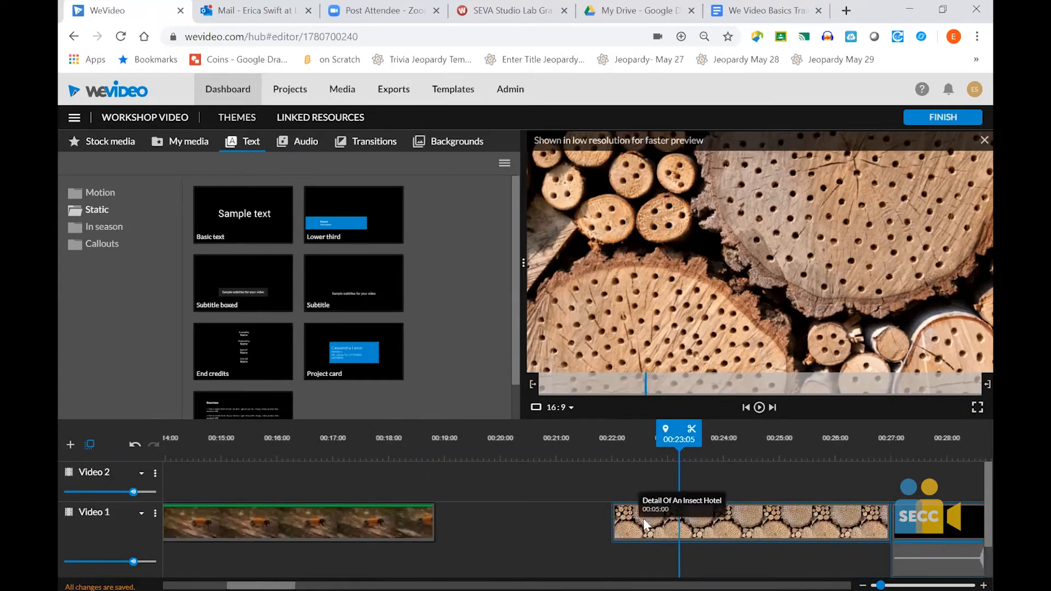
left_click_drag(580, 525, 365, 538)
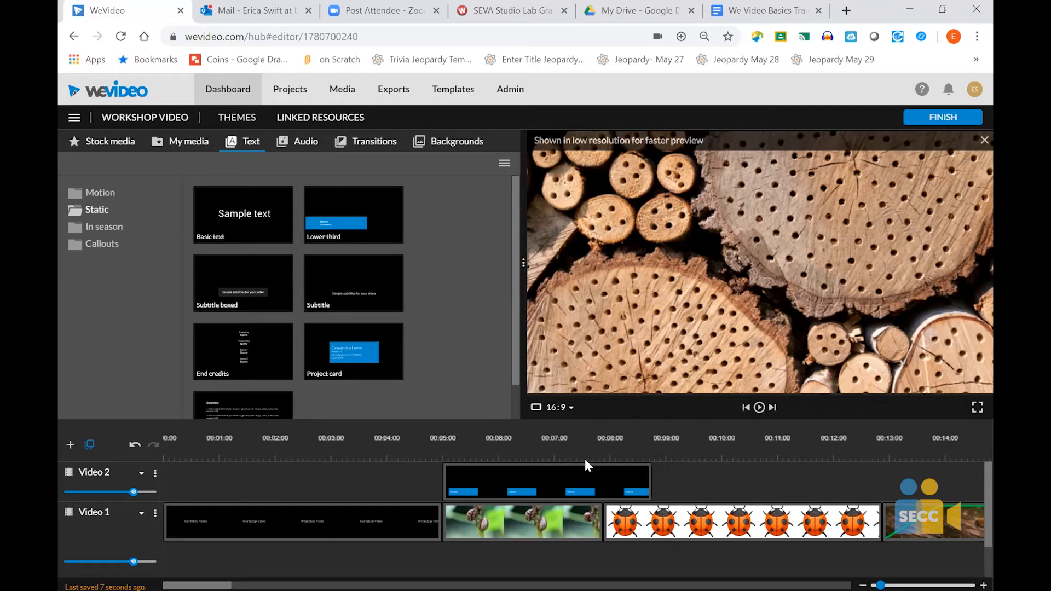
- Extend the end of the Ladybugs overlay on Video 2 to 00:12:18, giving it a duration of 00:07:18
left_click(584, 476)
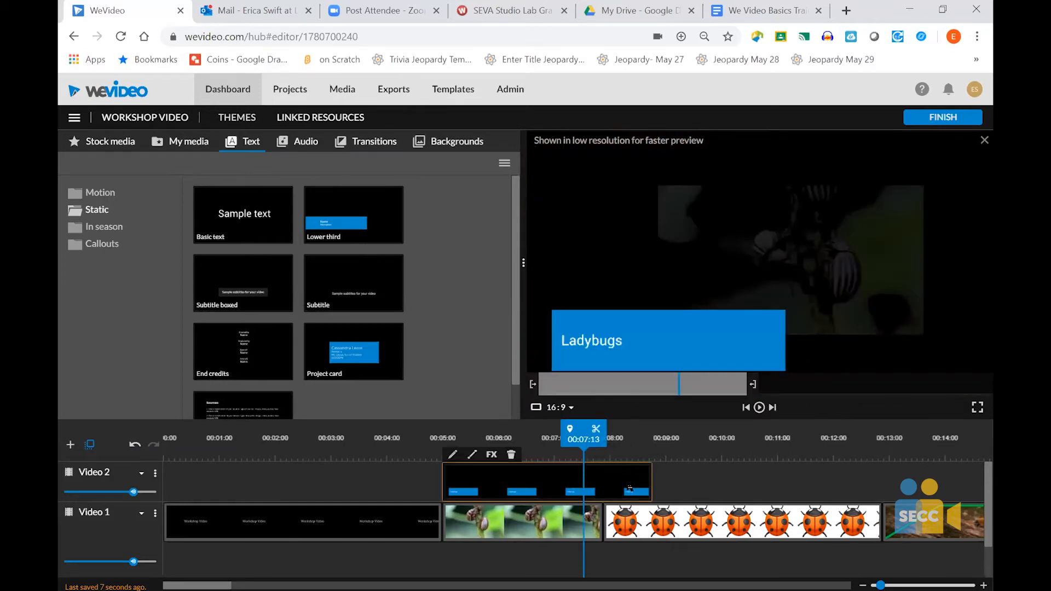
left_click_drag(649, 480, 871, 490)
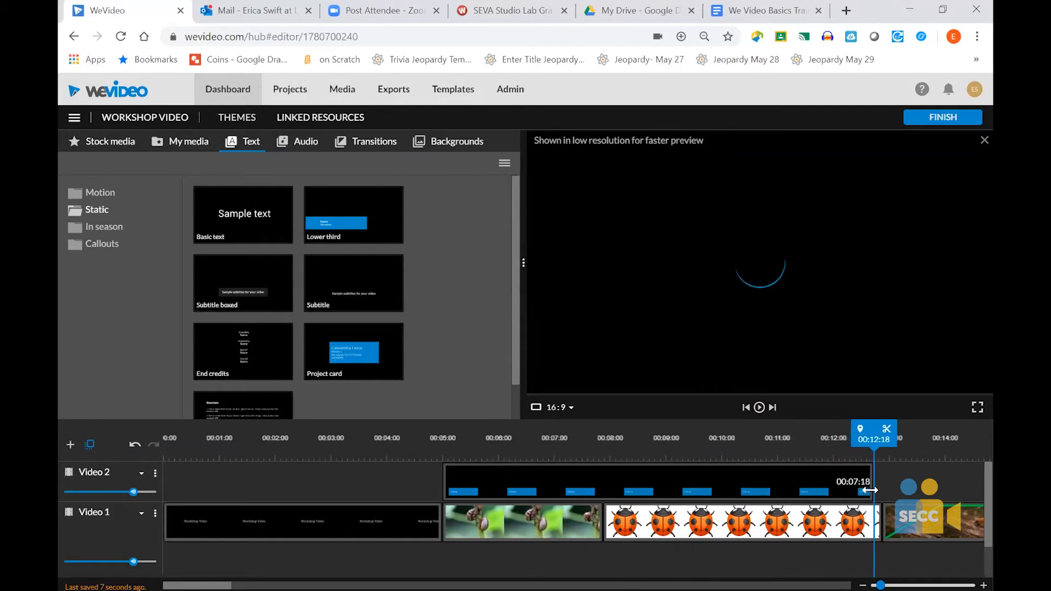
- Extend the end of the IMG_3414 clip on Video 1 to a duration of 00:27:02
scroll(754, 526, "right", 15)
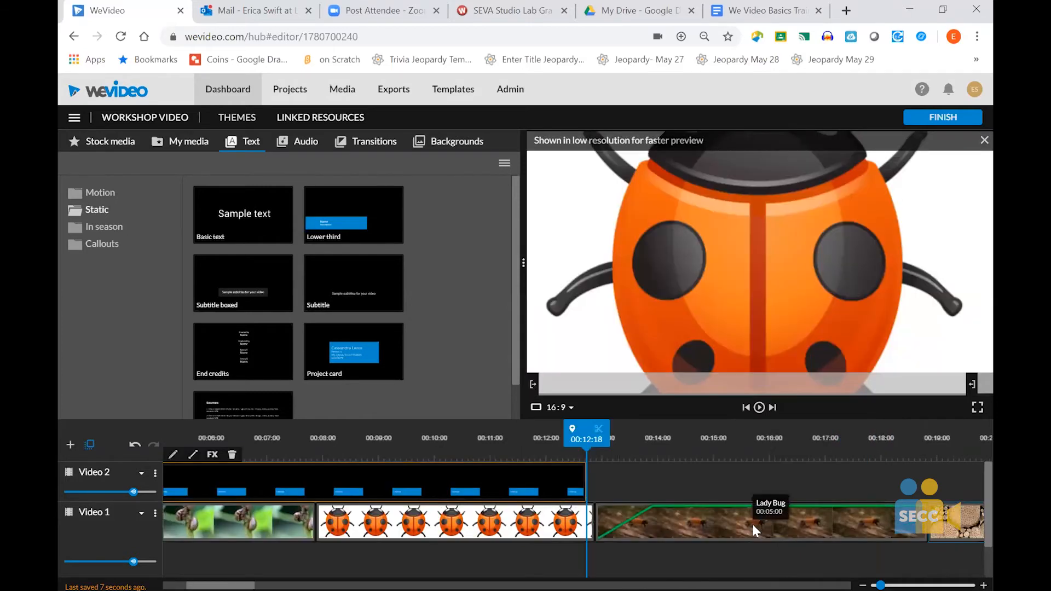
scroll(784, 541, "left", 1)
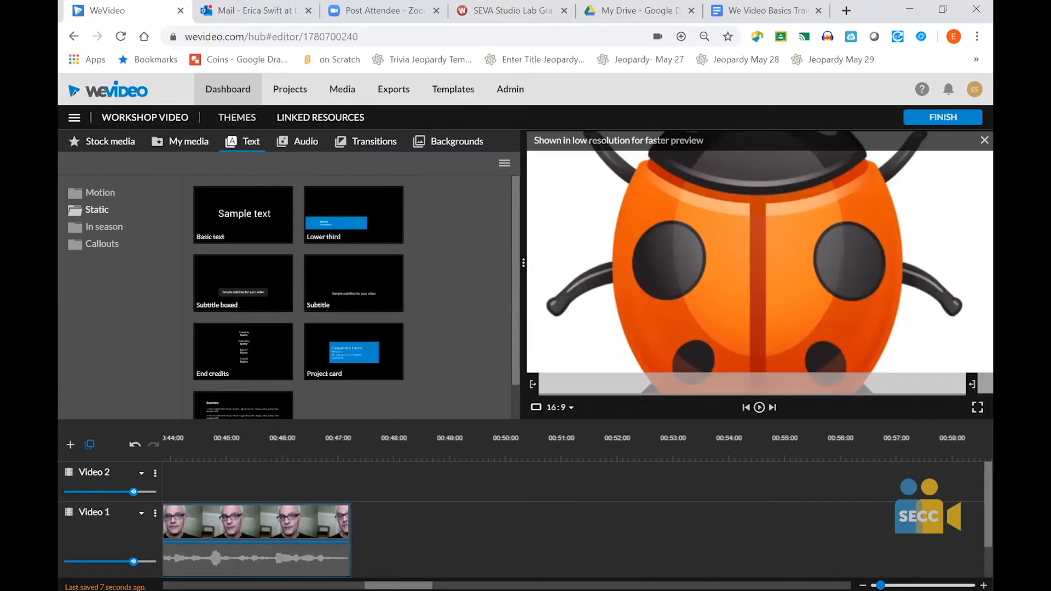
left_click(323, 527)
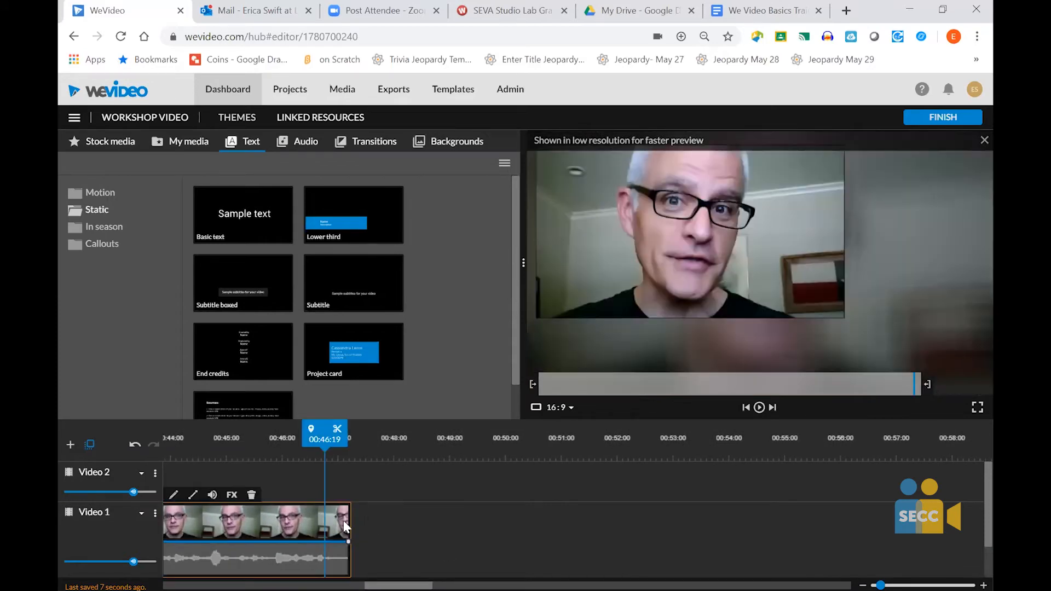
left_click_drag(346, 521, 605, 524)
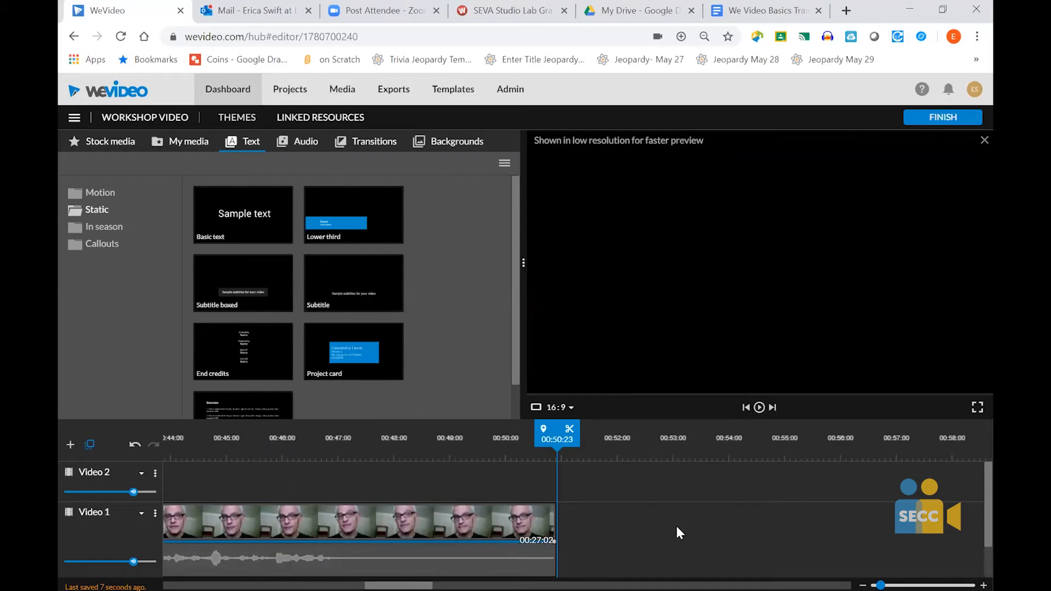
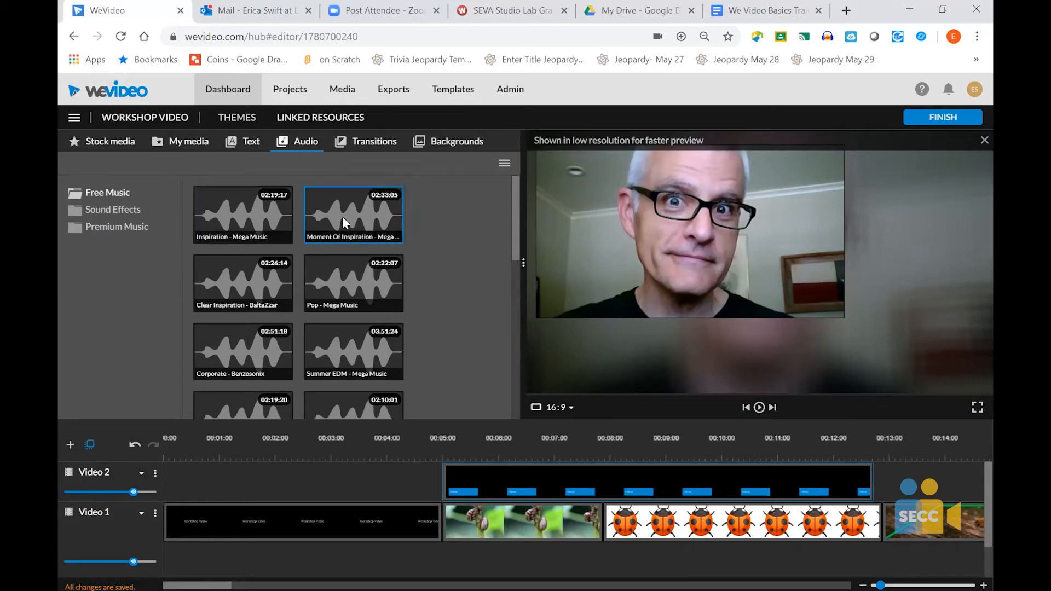
- Add the free music track Inspiration - Mega Music at the start of Audio 1 and reduce the height of the Video 1 track
left_click(109, 207)
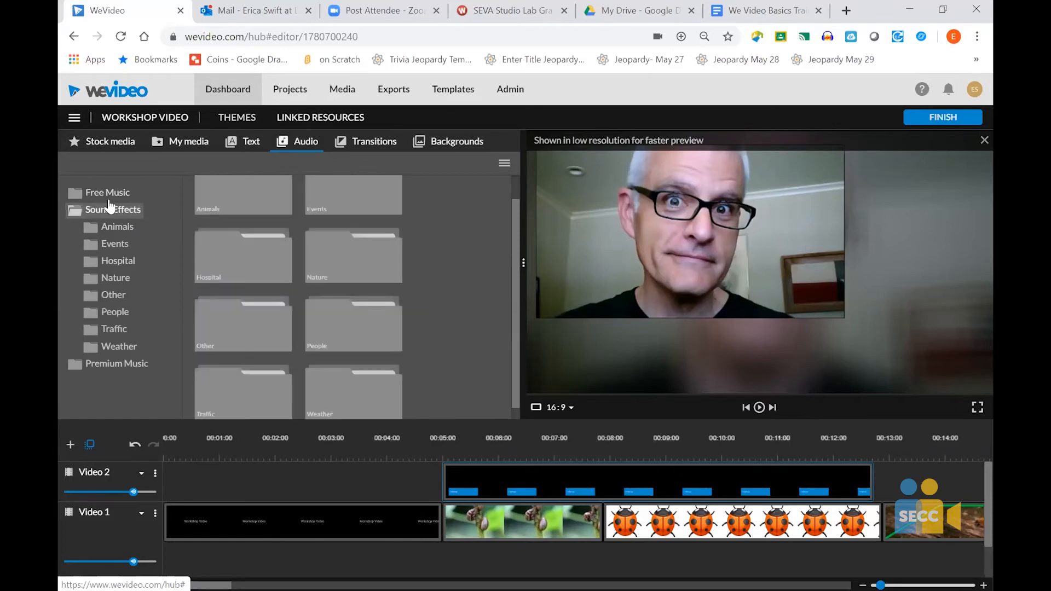
left_click(108, 193)
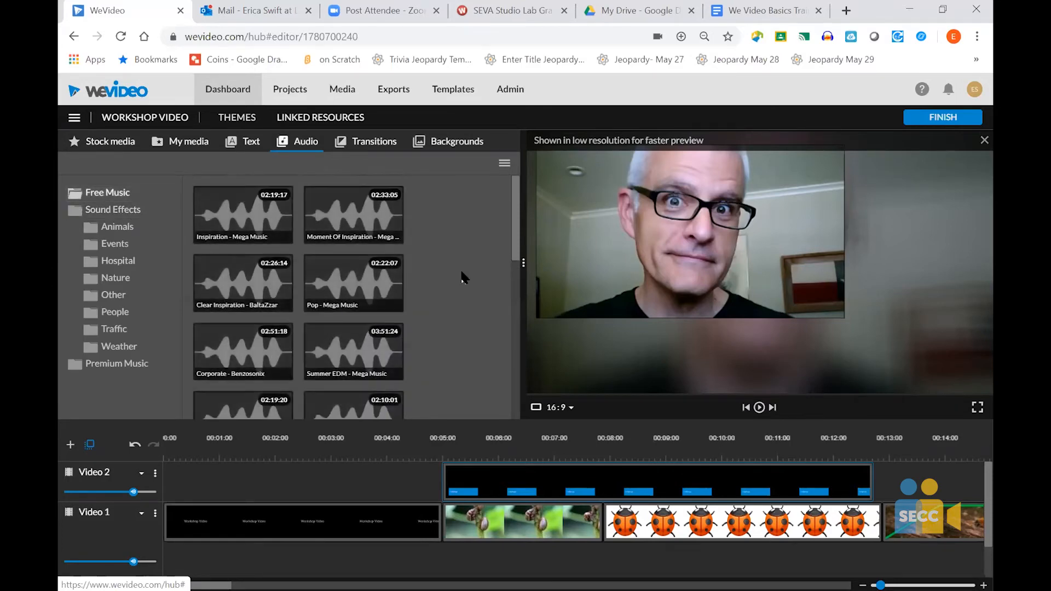
left_click(241, 211)
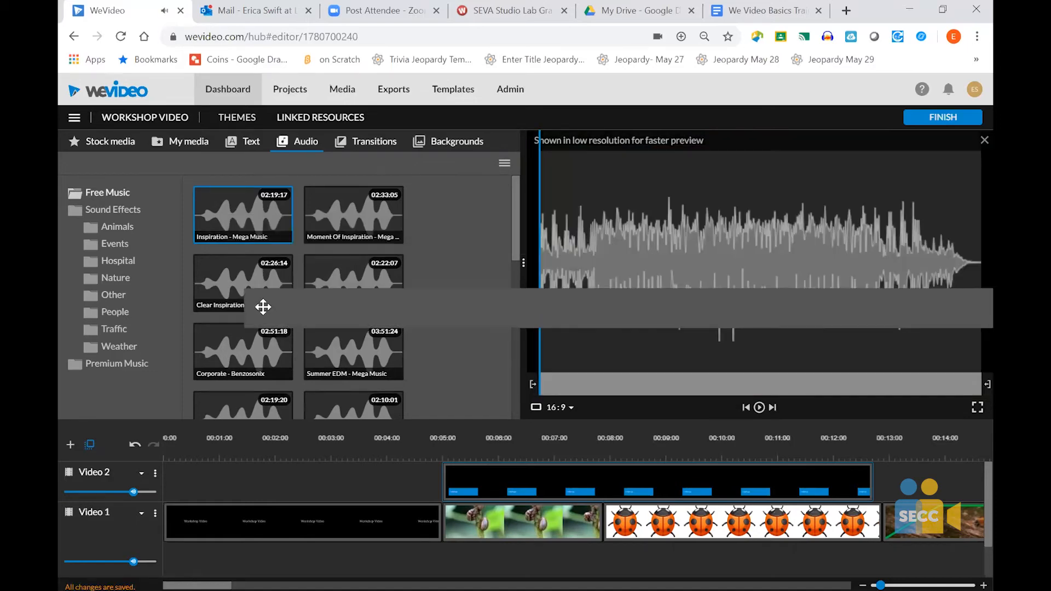
left_click_drag(269, 212, 186, 559)
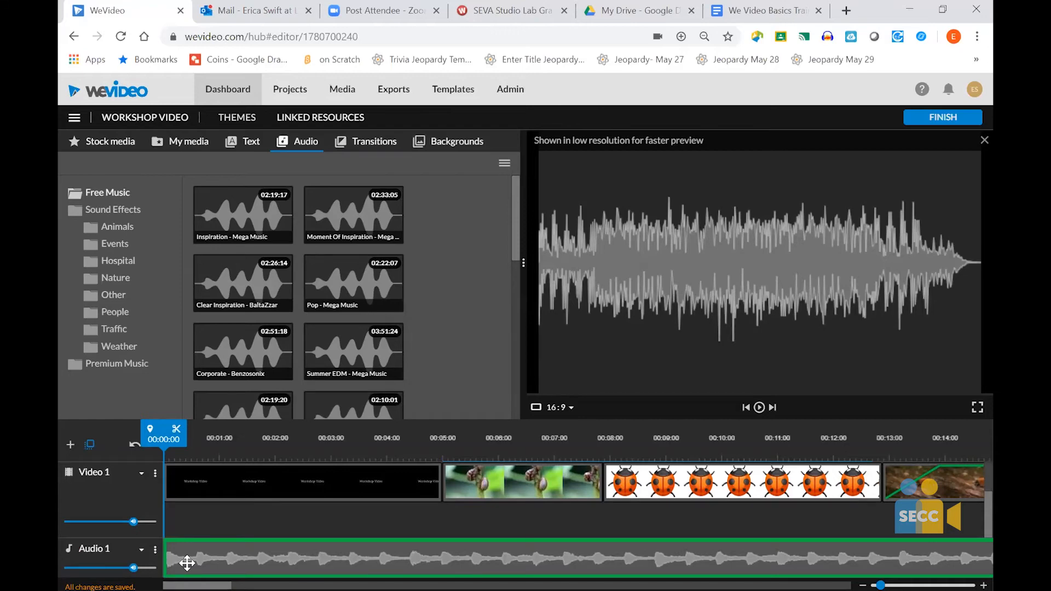
left_click(187, 562)
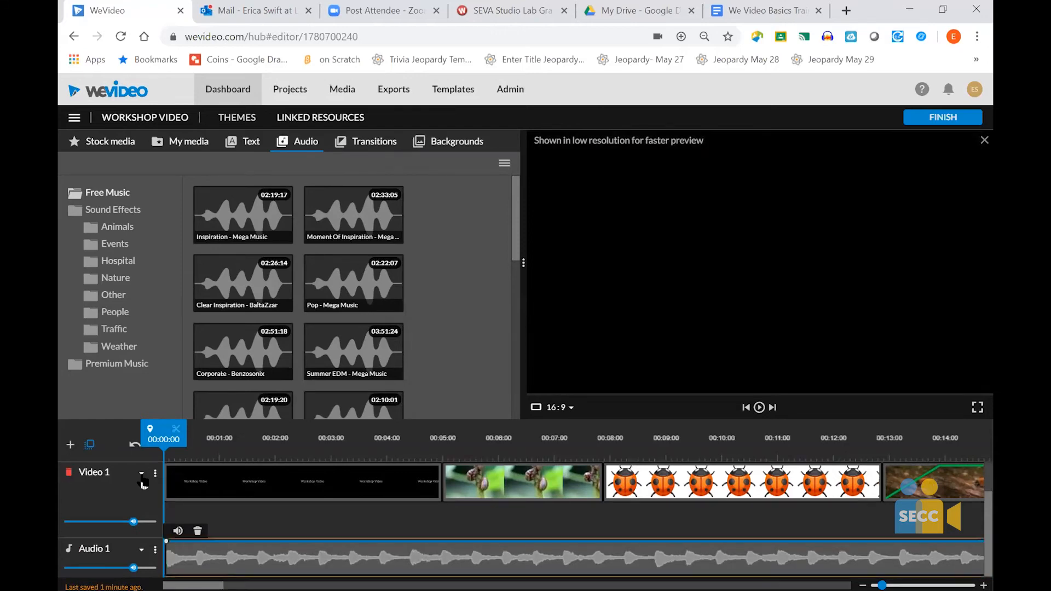
left_click(141, 475)
left_click(141, 514)
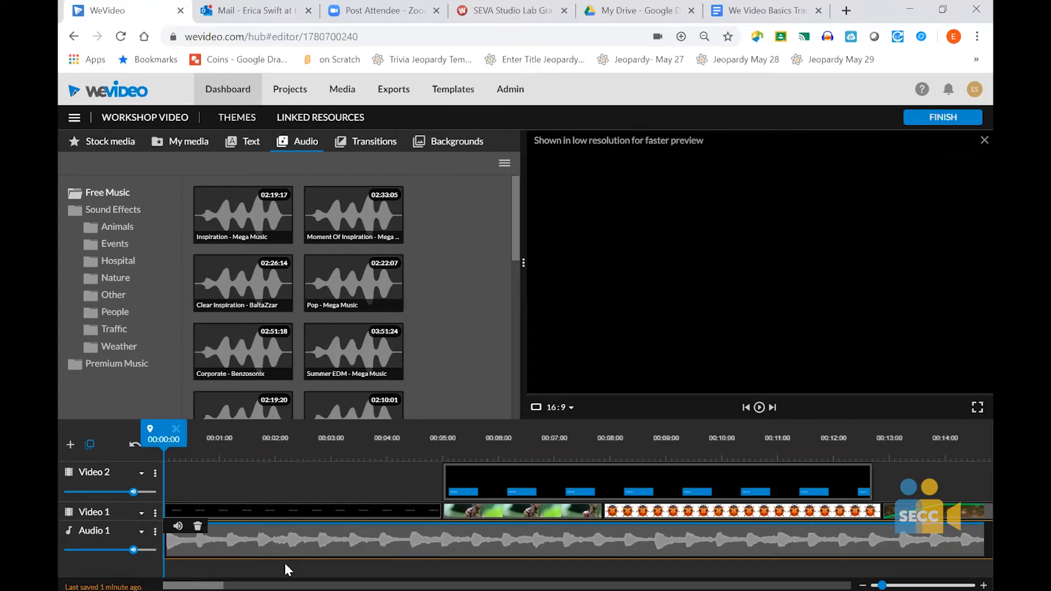
- Enable a volume fade on the Audio 1 music clip, with 1 s in and 1 s out
left_click(178, 527)
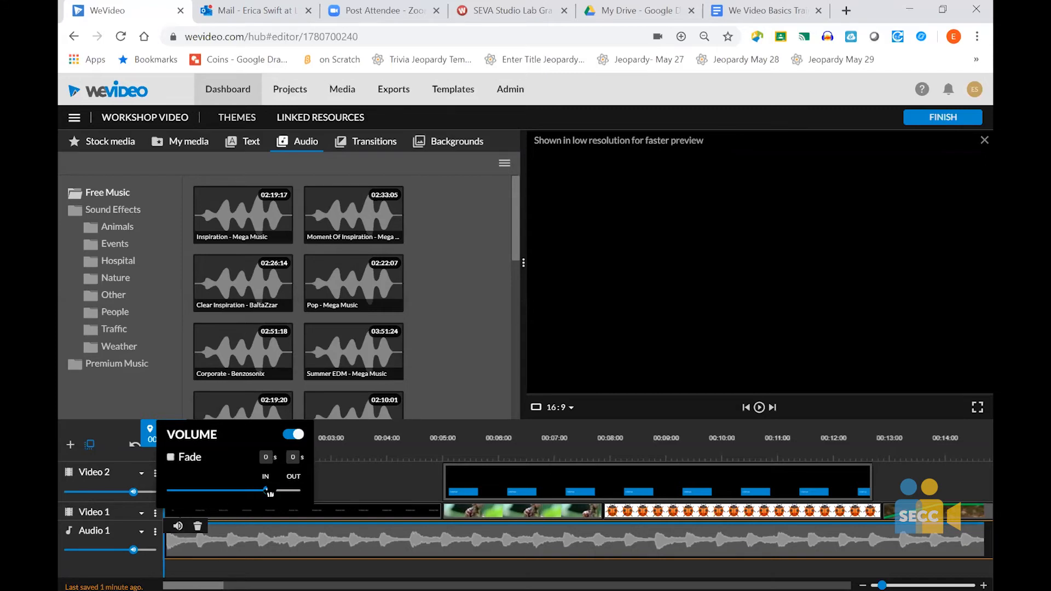
mouse_move(269, 492)
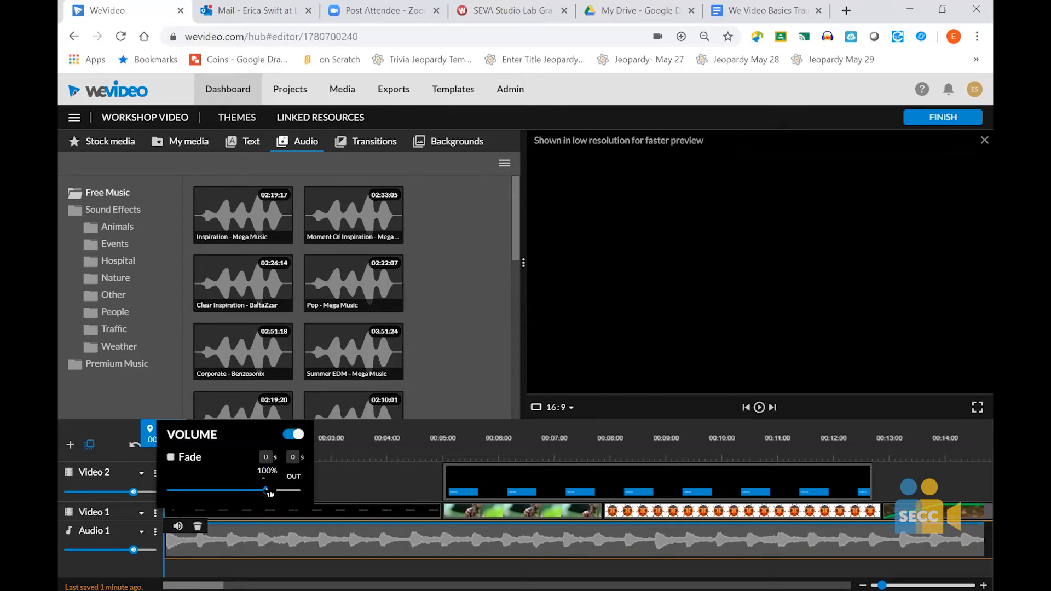
left_click(224, 544)
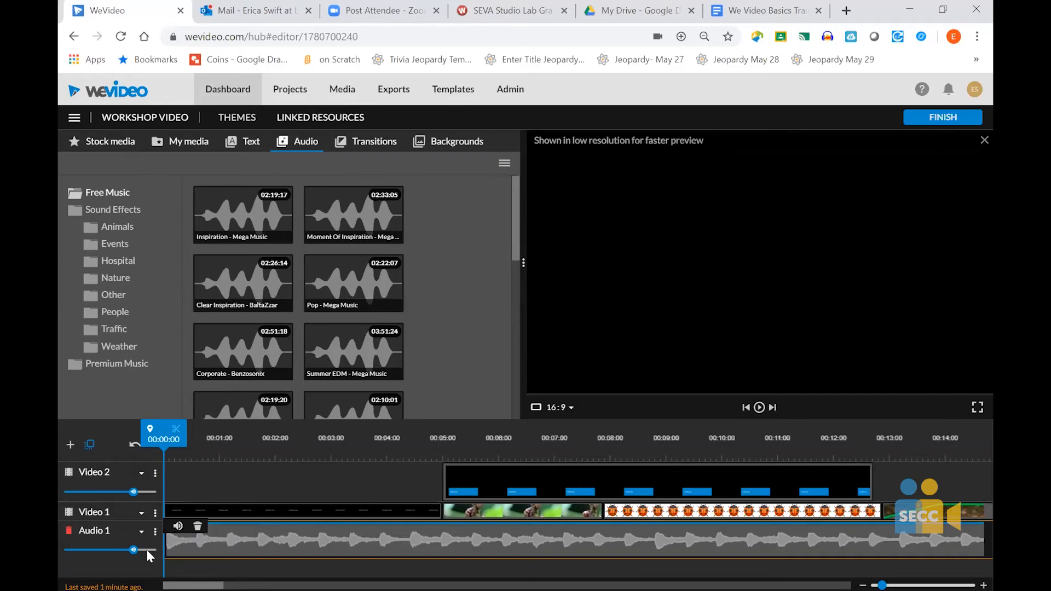
mouse_move(134, 551)
left_click(178, 528)
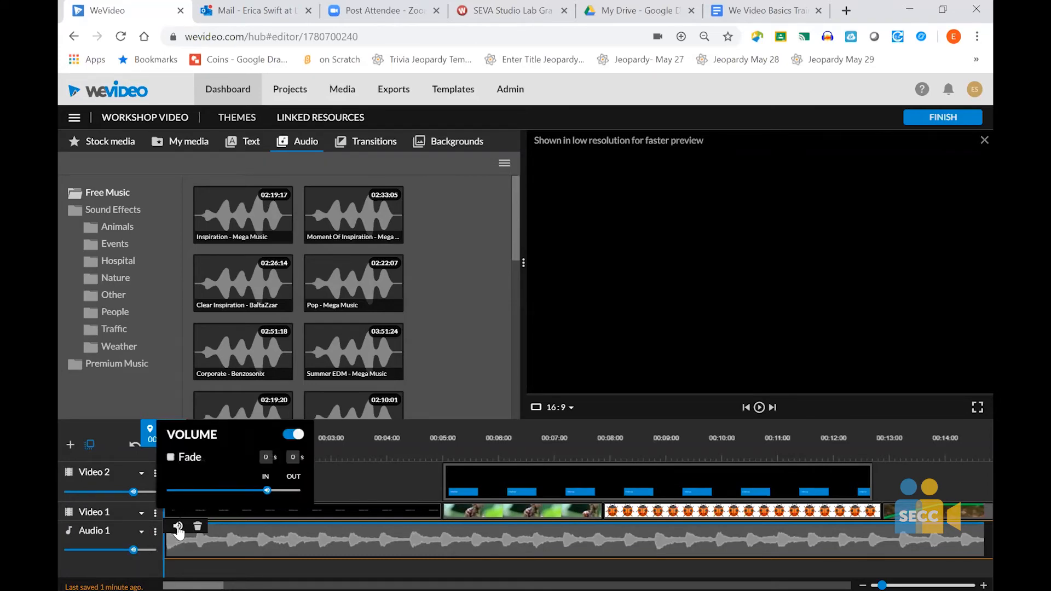
right_click(171, 460)
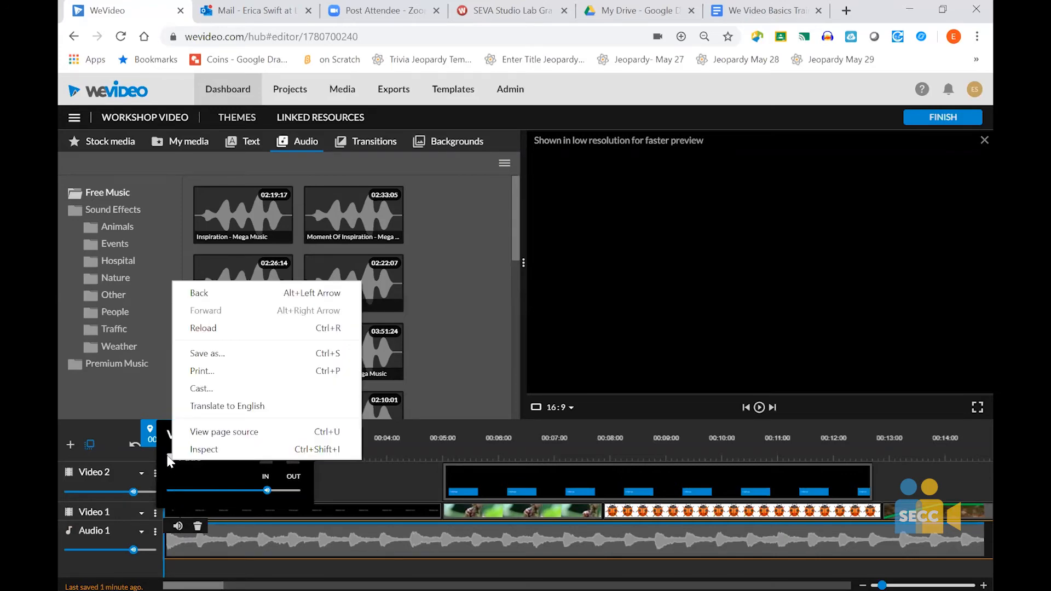
left_click(170, 457)
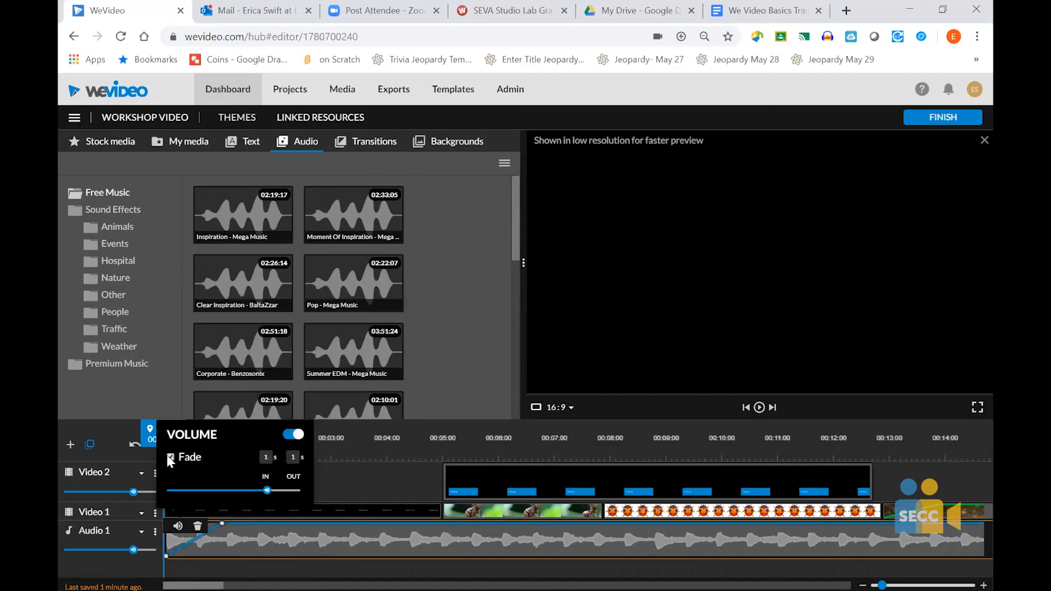
left_click(251, 547)
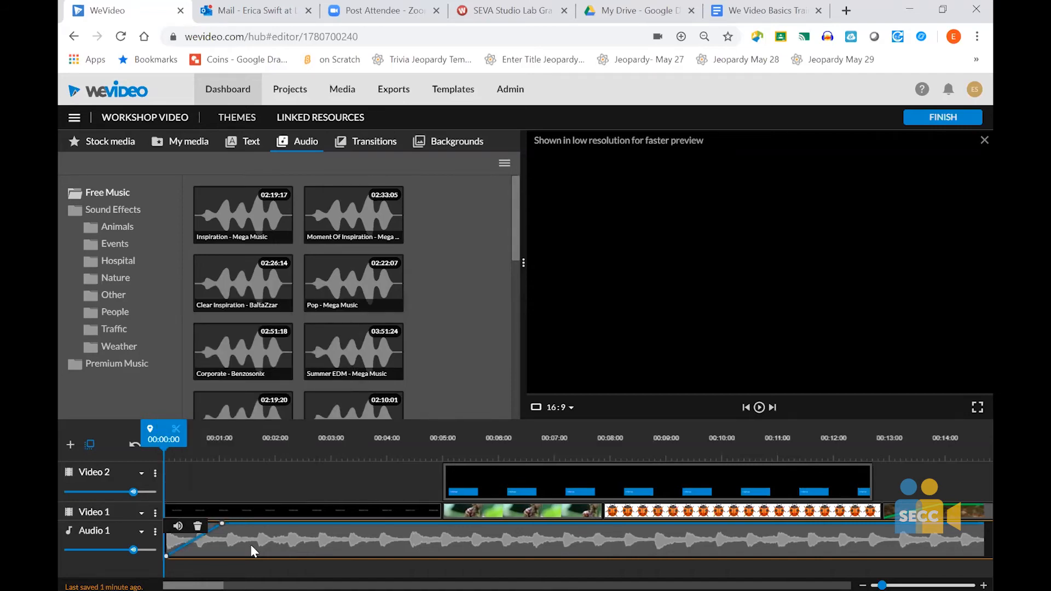
left_click(178, 528)
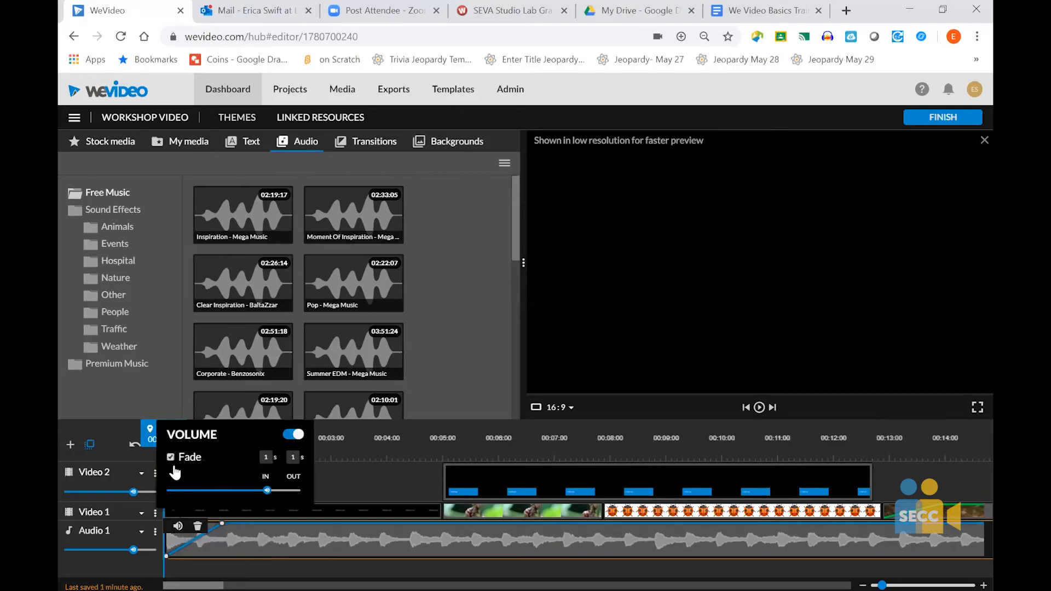
left_click(269, 541)
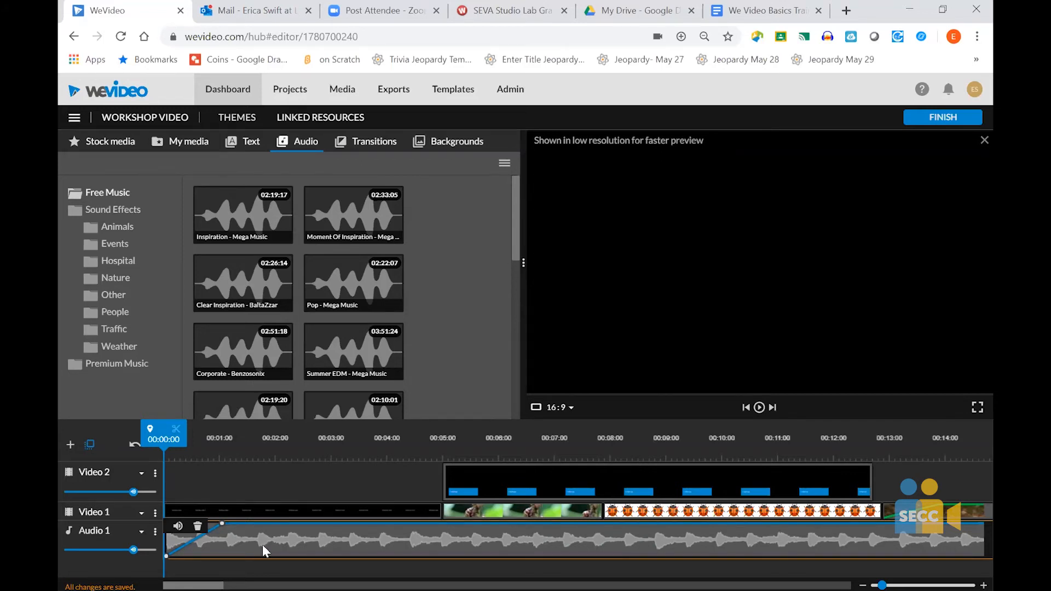
left_click(155, 532)
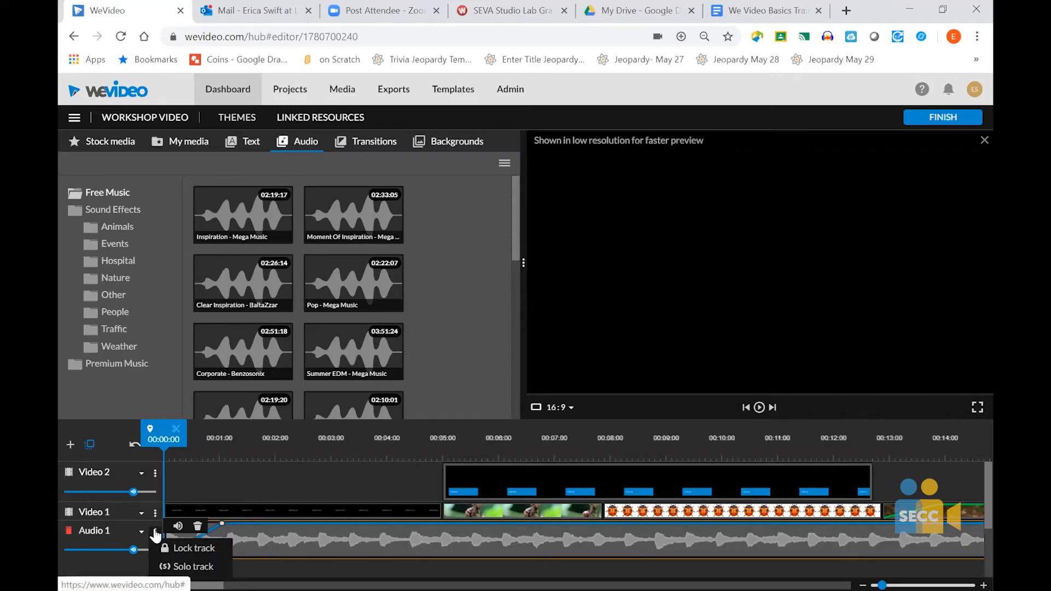
scroll(185, 560, "down", 2)
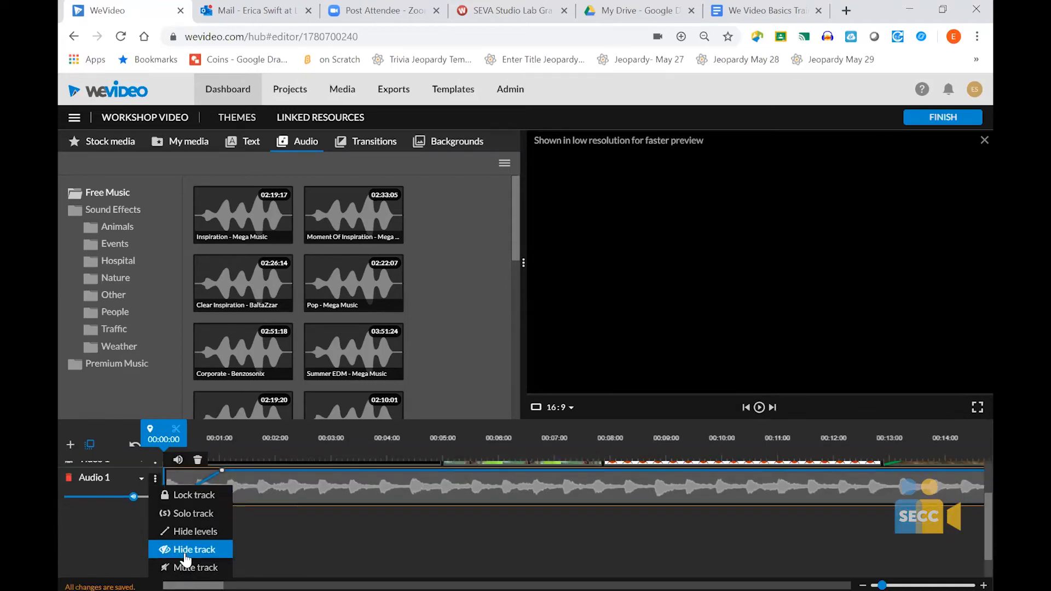
scroll(185, 560, "up", 2)
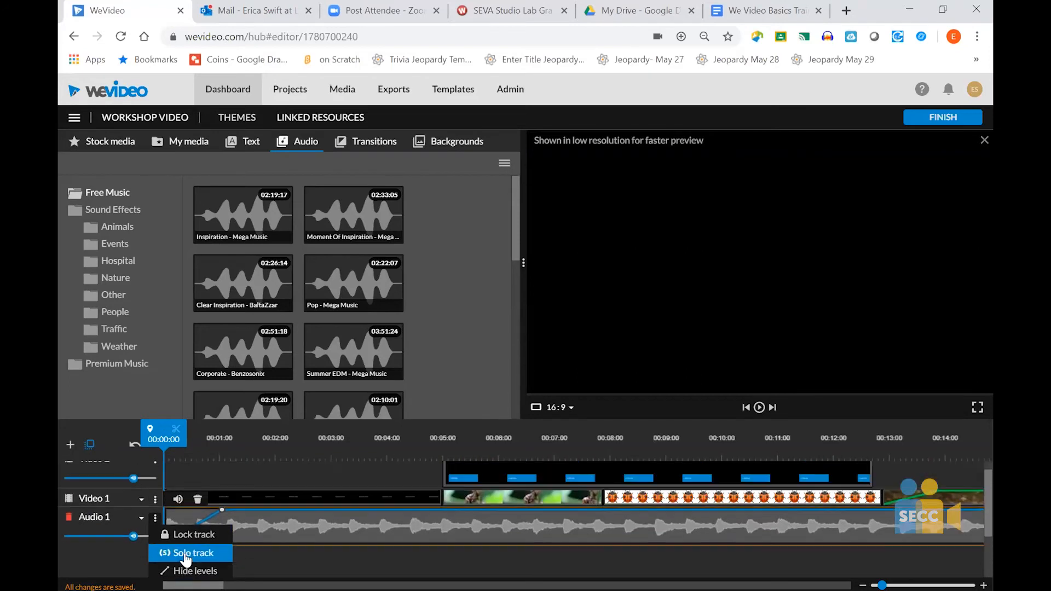
left_click(309, 528)
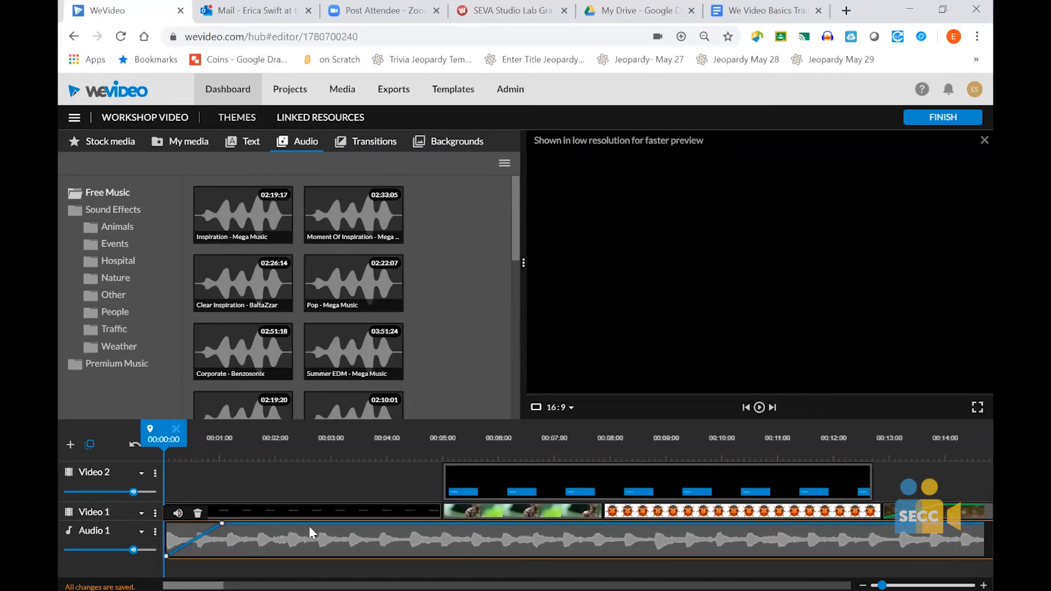
- Add two volume points on the music clip just before 00:05:00 and lower the second one to drop the music under the images
mouse_move(166, 558)
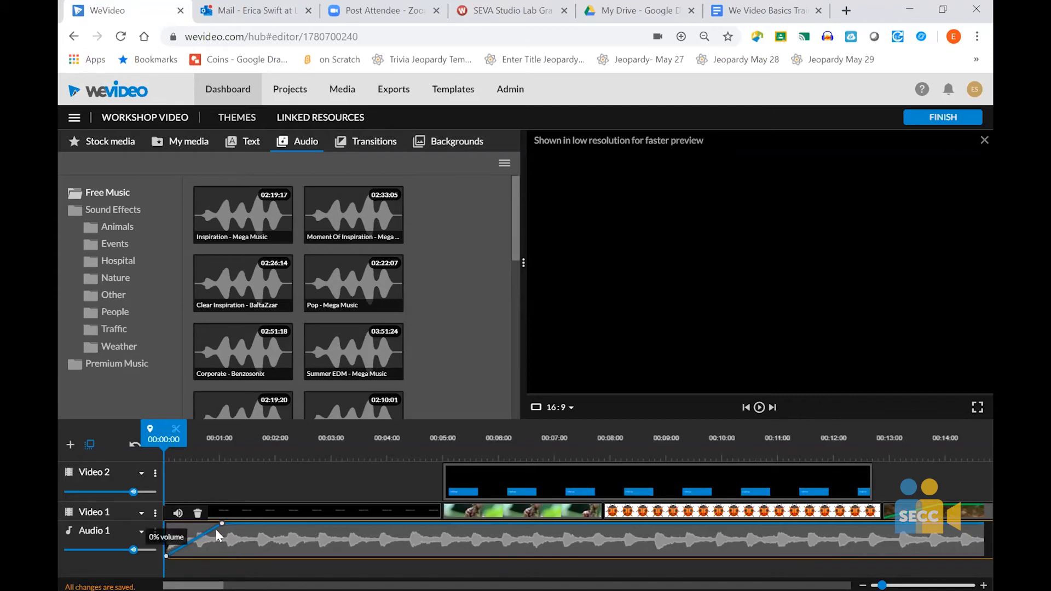
mouse_move(221, 527)
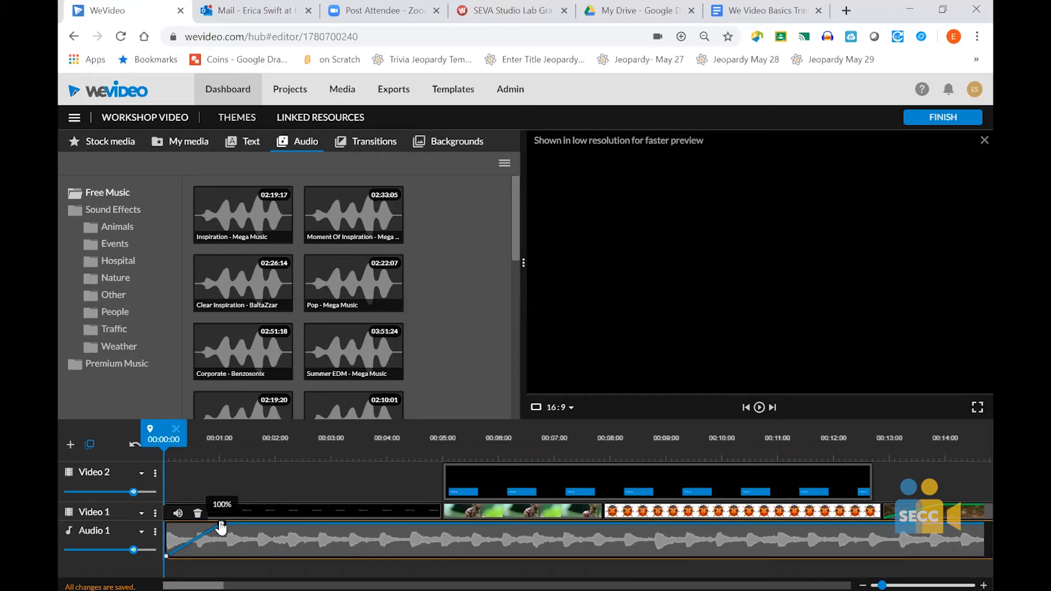
left_click(406, 523)
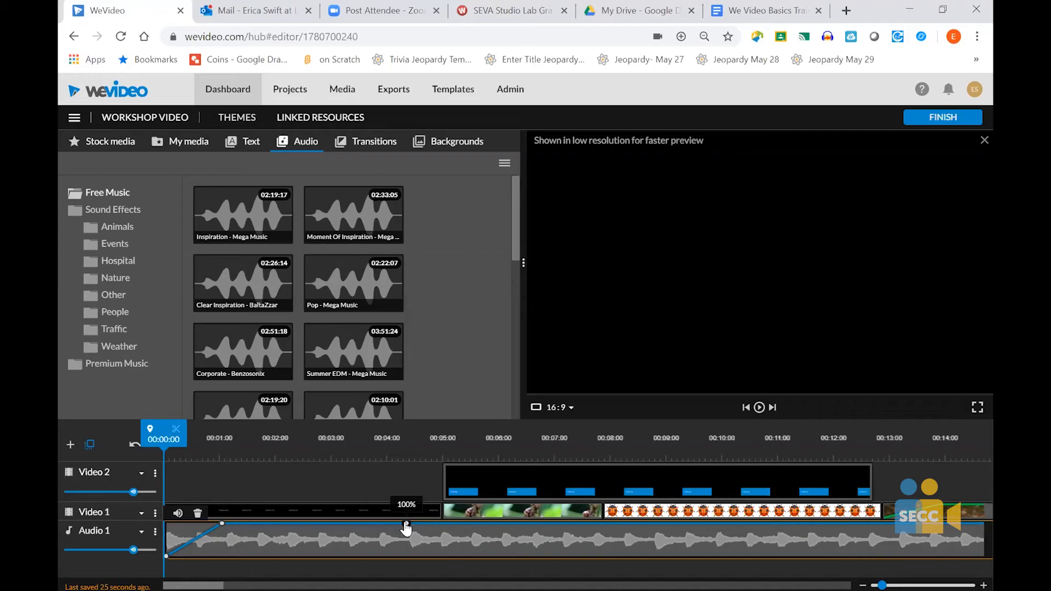
left_click(435, 523)
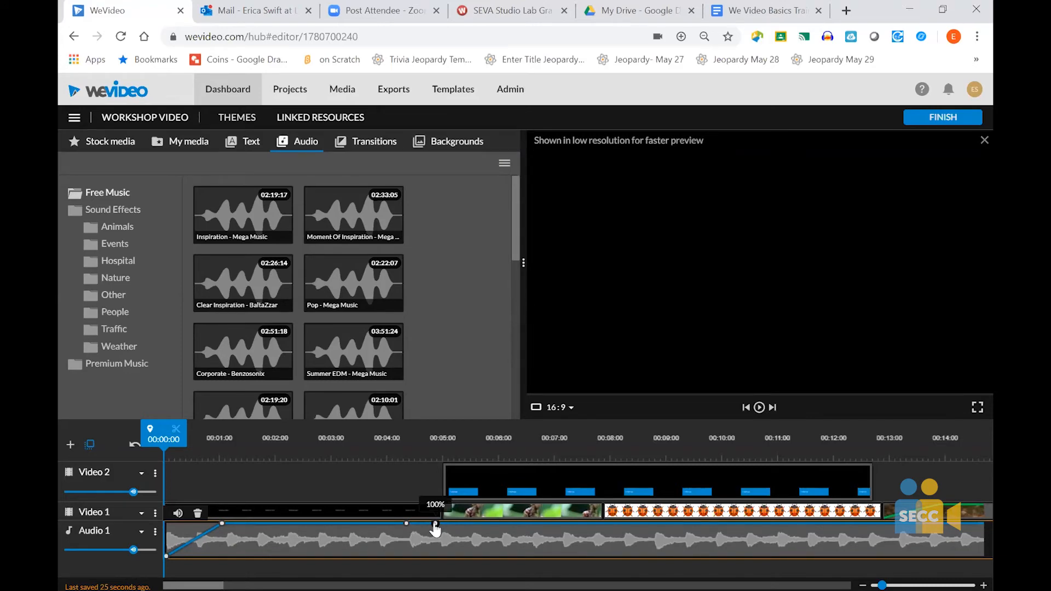
left_click(407, 524)
left_click(435, 524)
left_click_drag(436, 526, 440, 555)
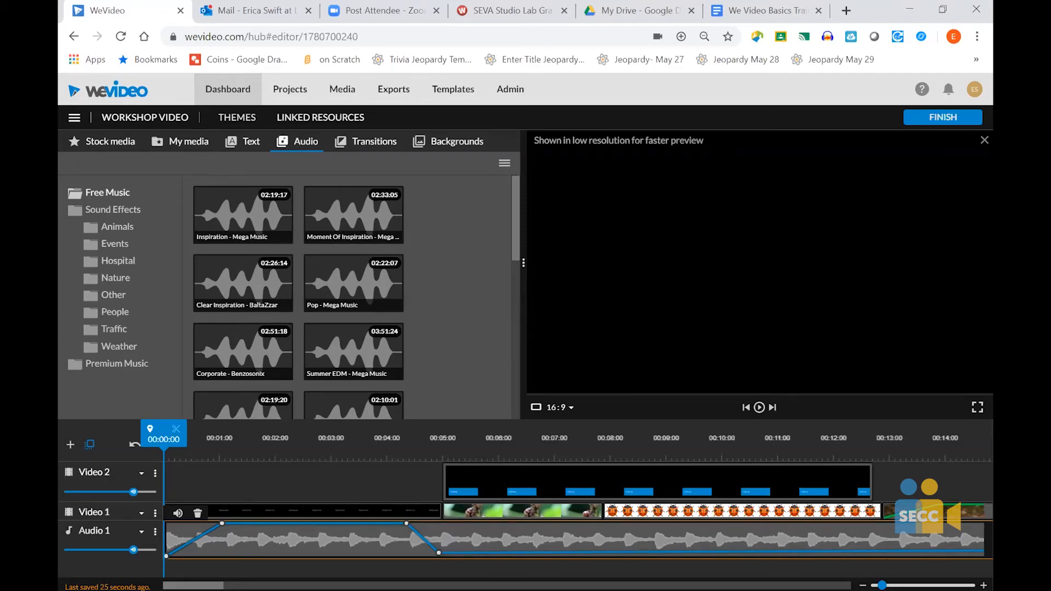
- Add volume points to the music on either side of 00:13:00, keeping the first at 13% and raising the second close to full volume
scroll(865, 545, "right", 3)
scroll(862, 545, "right", 2)
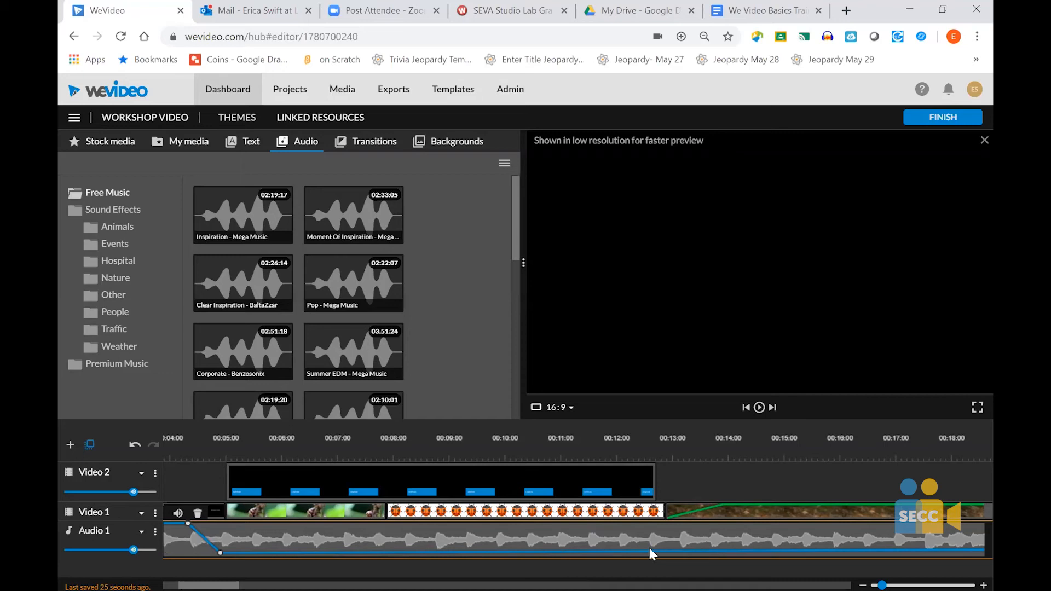
left_click(663, 552)
left_click_drag(664, 553, 648, 552)
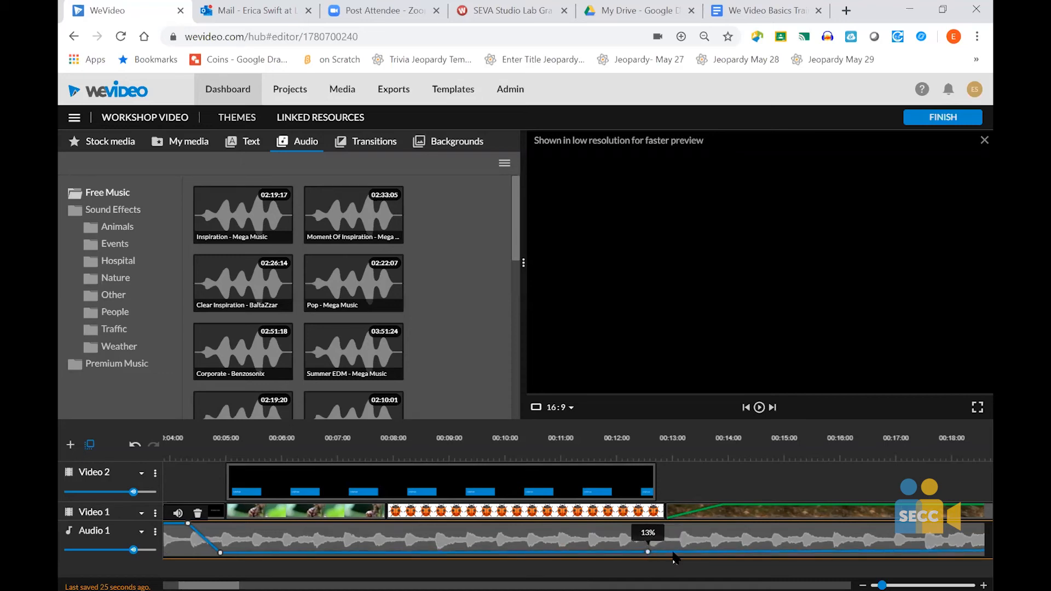
left_click(676, 552)
left_click_drag(676, 553, 684, 534)
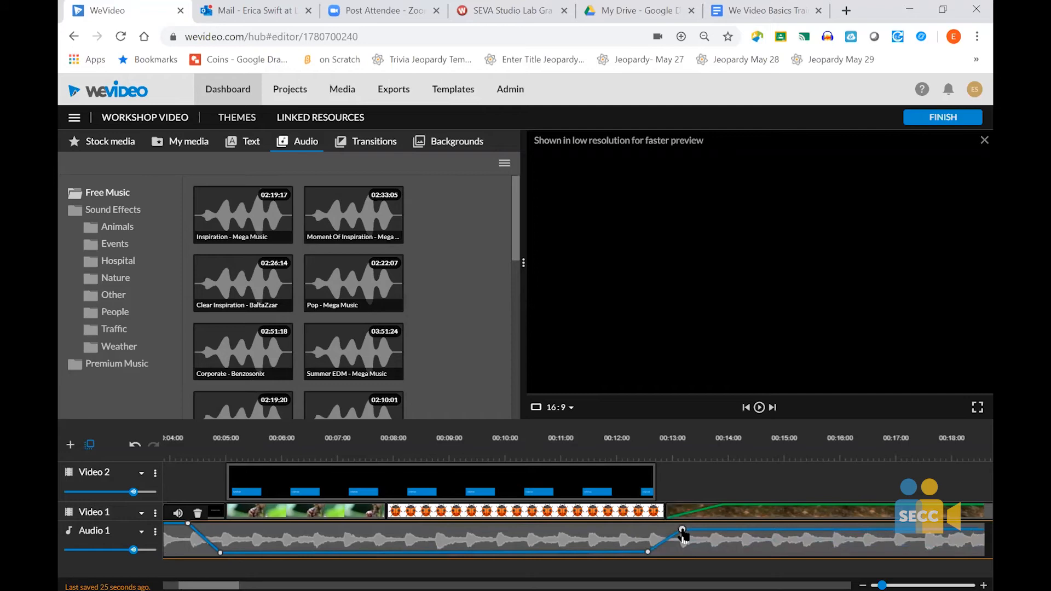
scroll(554, 532, "up", 4)
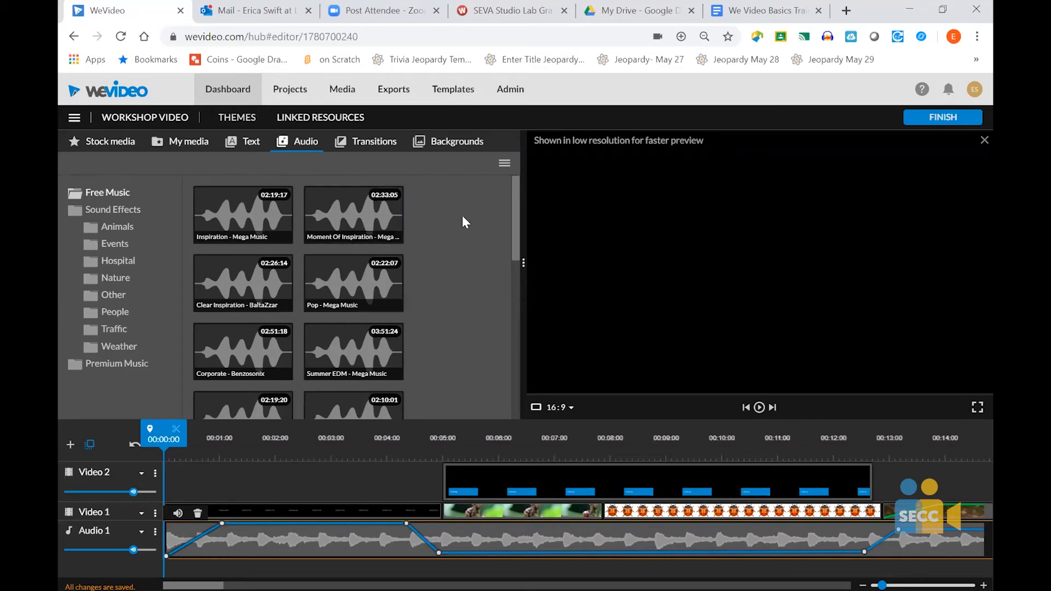
- Insert a Cross blur transition between the Workshop Video title and the first beetle image on Video 1, expanding the track for placement
left_click(387, 149)
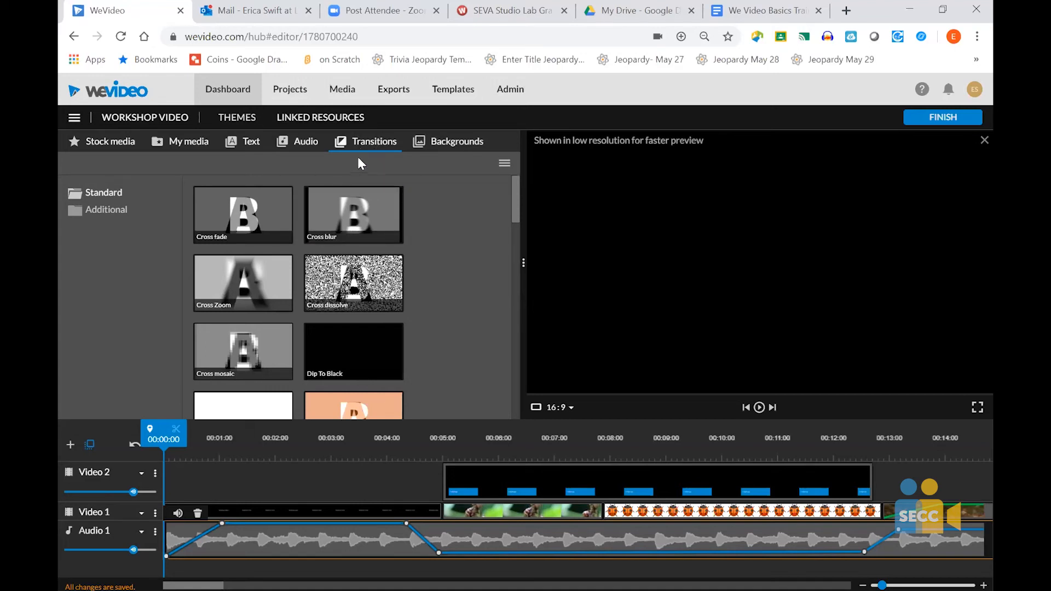
left_click(340, 207)
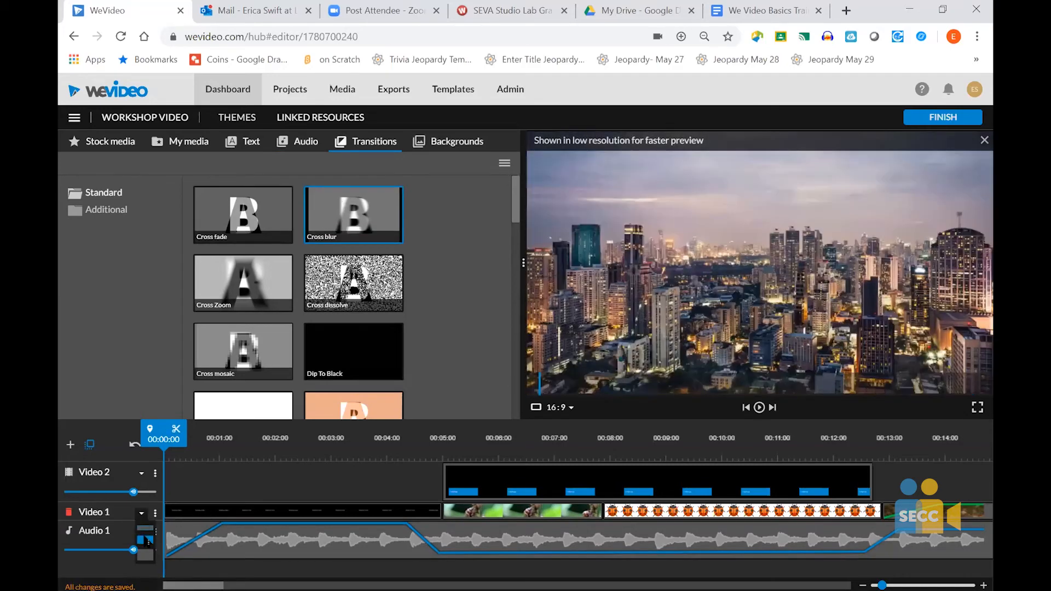
left_click(141, 515)
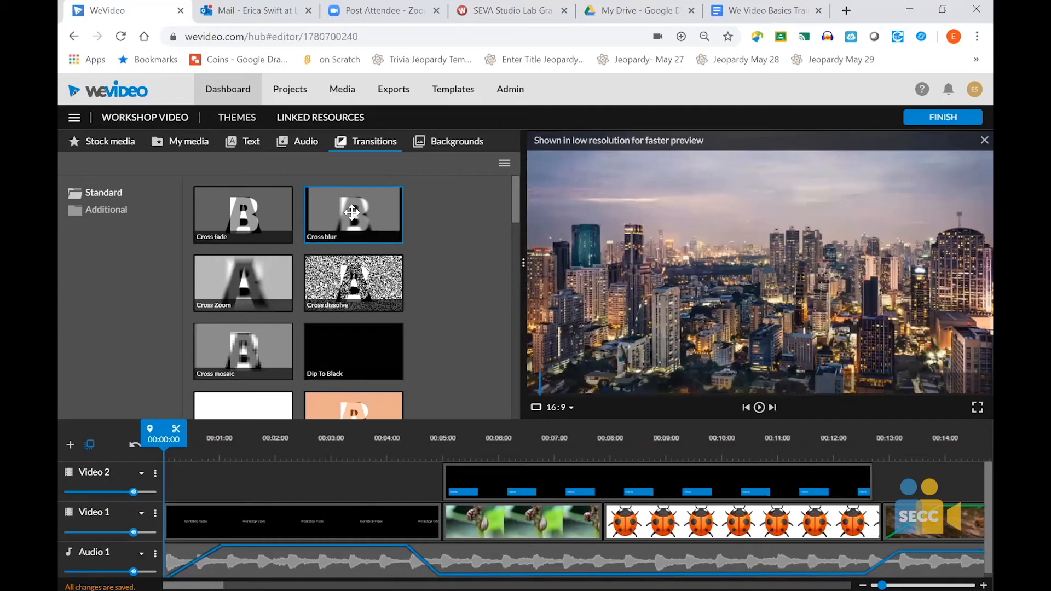
left_click_drag(448, 334, 440, 522)
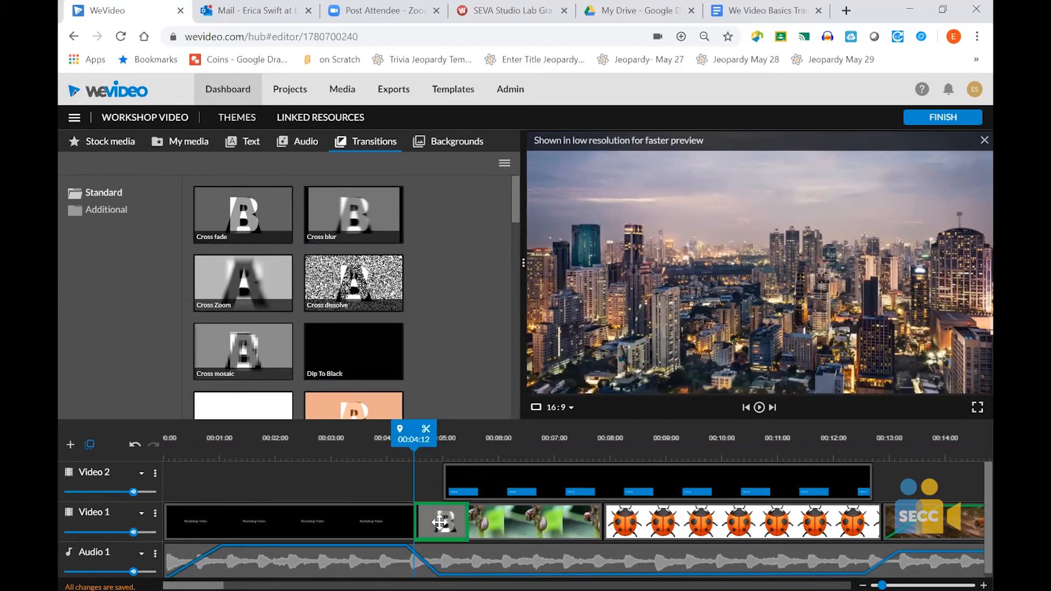
left_click_drag(440, 522, 441, 524)
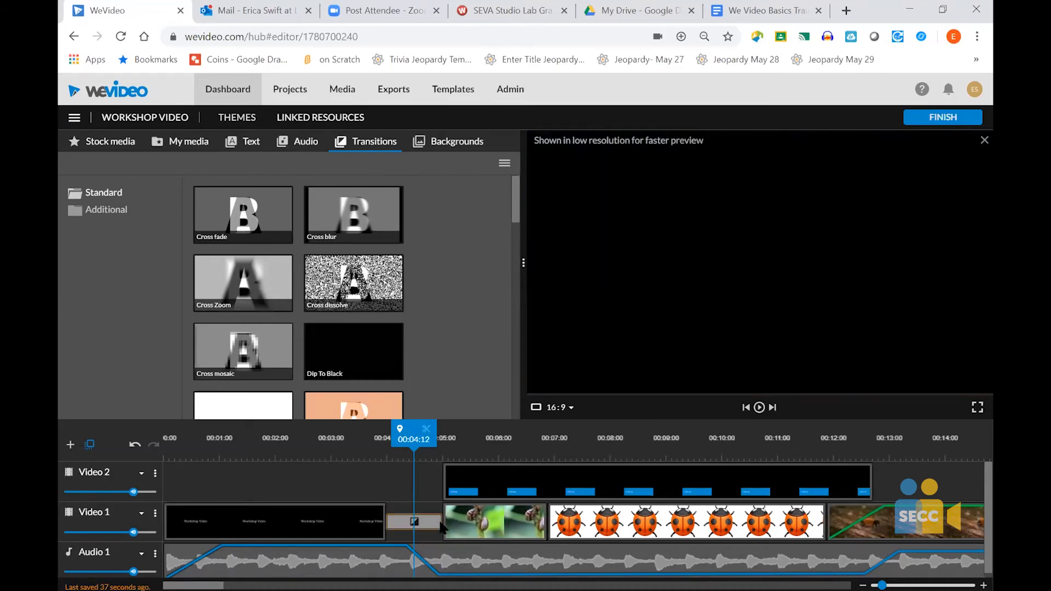
- Examine the Cross blur transition's duration, type and apply-to settings
left_click(422, 527)
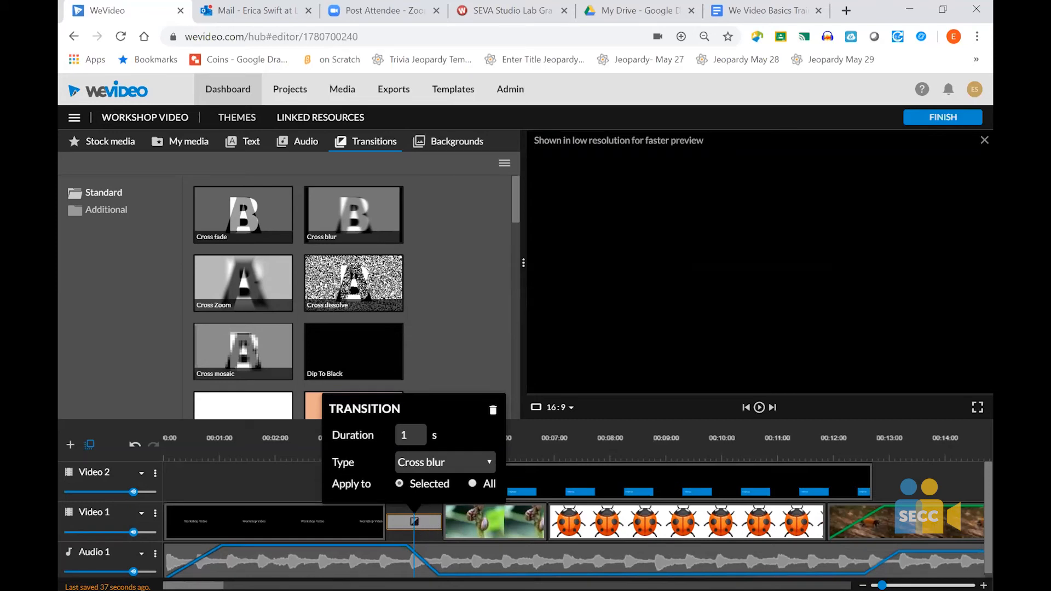
left_click_drag(883, 586, 872, 586)
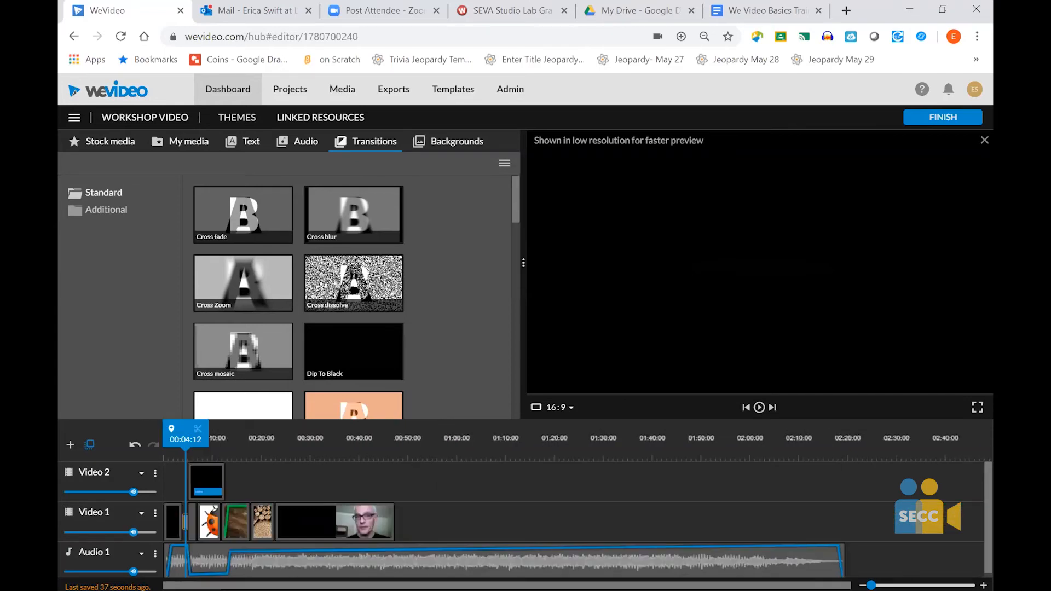
left_click_drag(871, 586, 886, 586)
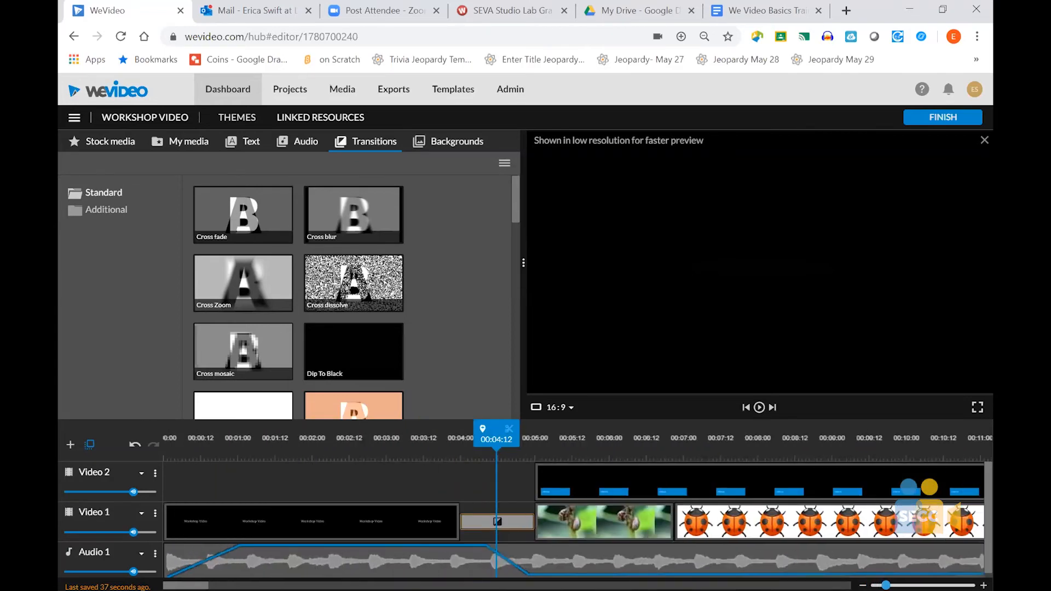
- Move the beetle image up to Video 2 and insert a Cross fade transition before the Lady Bug image on Video 1
left_click(500, 522)
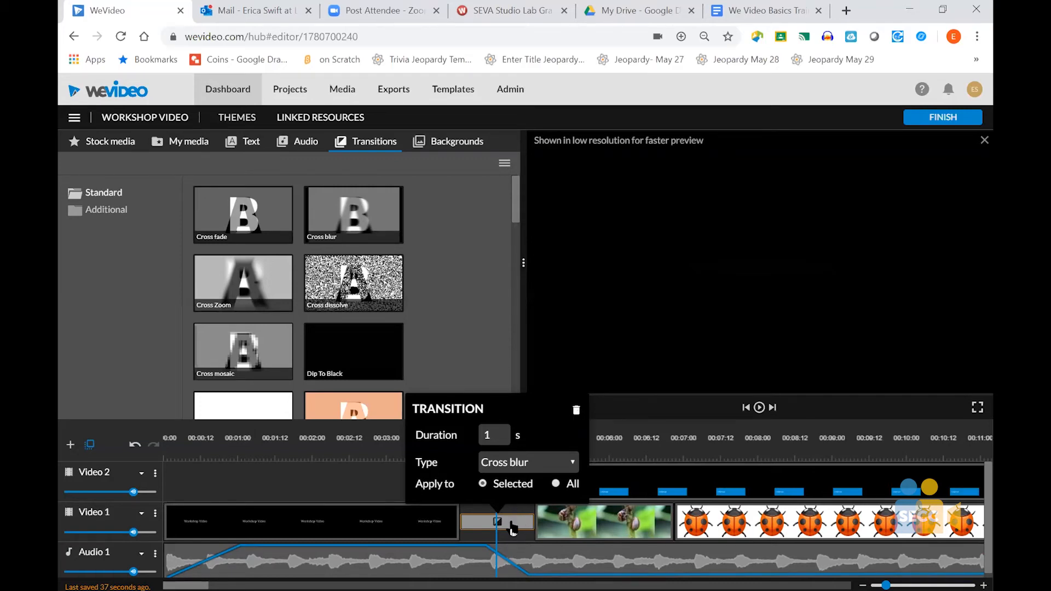
key("Delete")
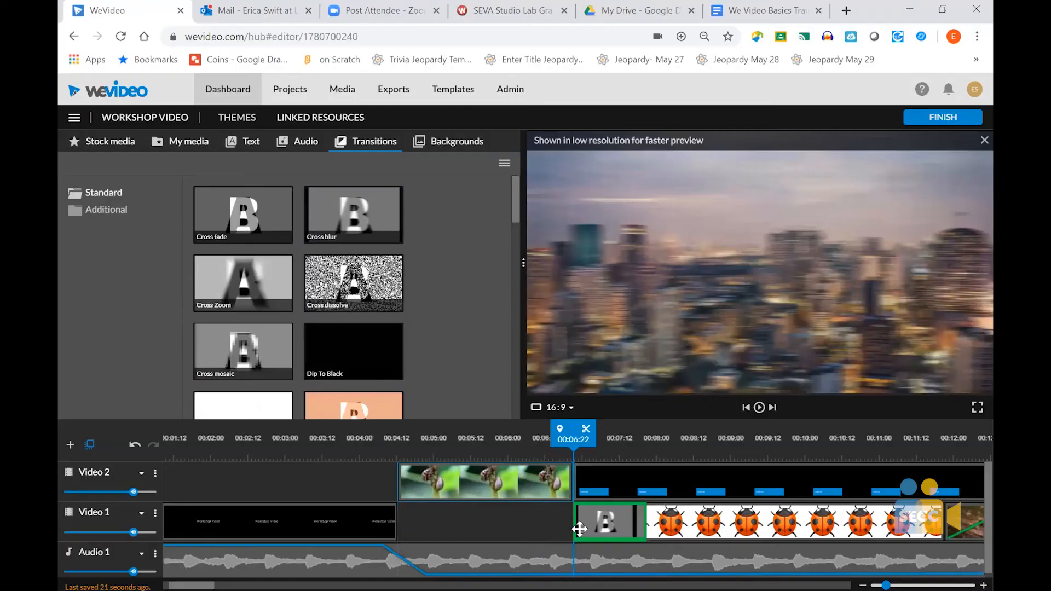
left_click_drag(580, 529, 415, 521)
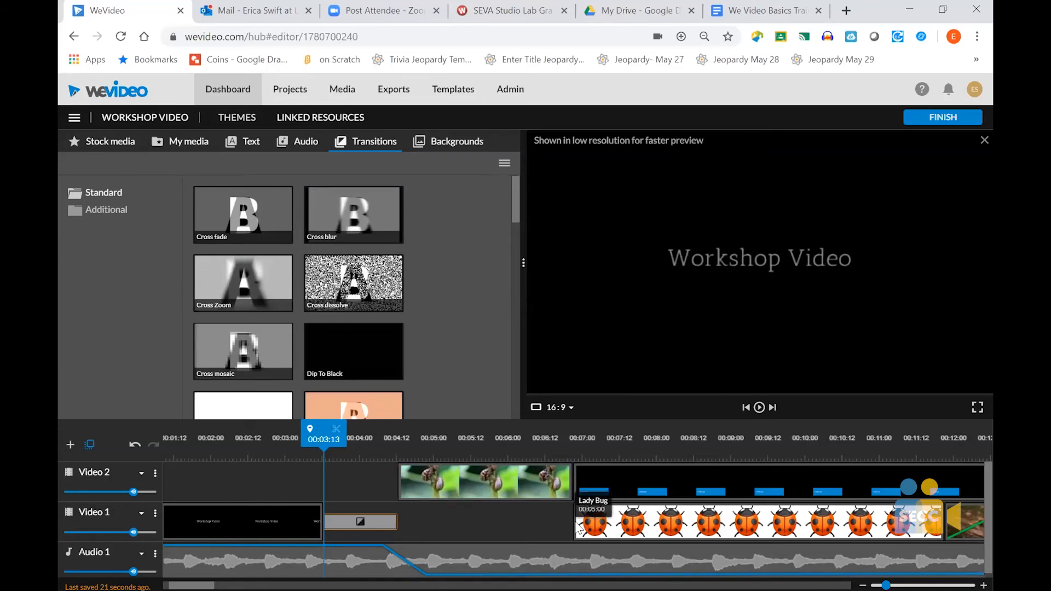
left_click_drag(219, 210, 563, 532)
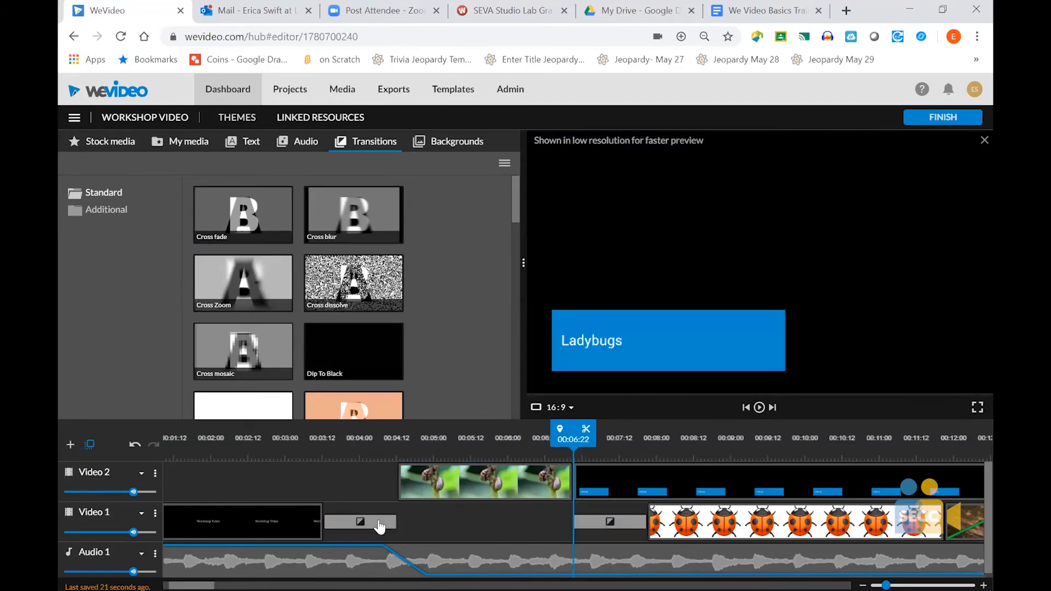
- Set the Cross blur transition's duration to 3 seconds and try to apply the setting to all transitions
left_click(379, 525)
key("BackSpace")
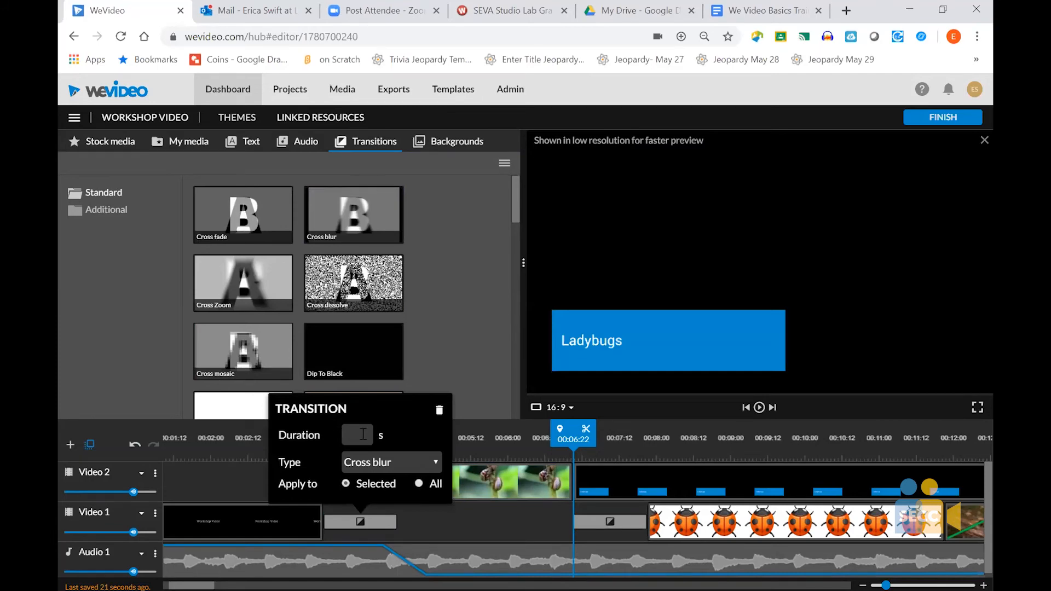
type("3")
left_click(419, 486)
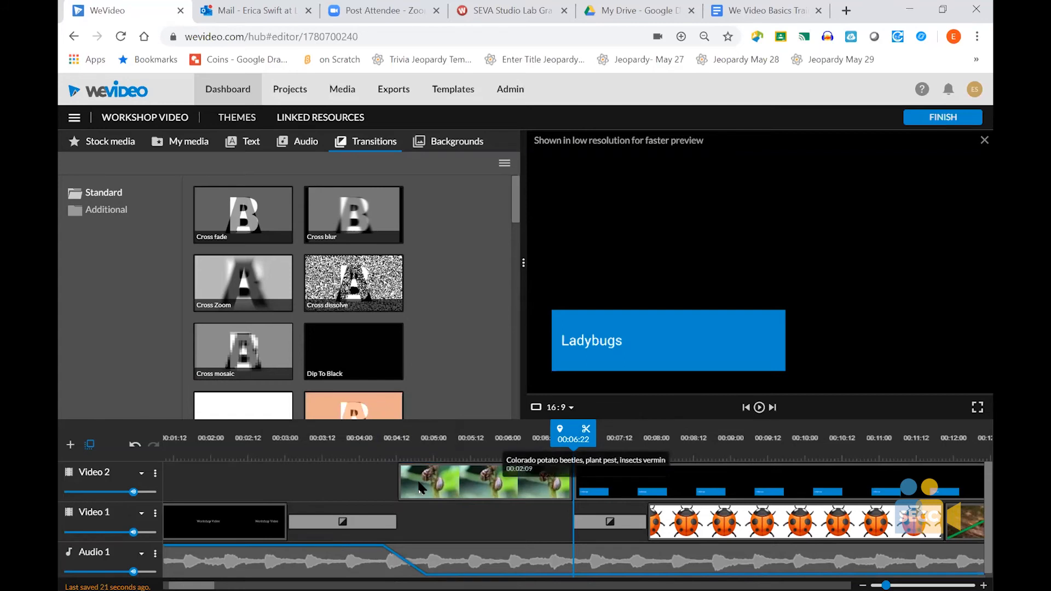
- Compare the duration settings of the Cross fade and Cross blur transitions on Video 1
left_click(607, 525)
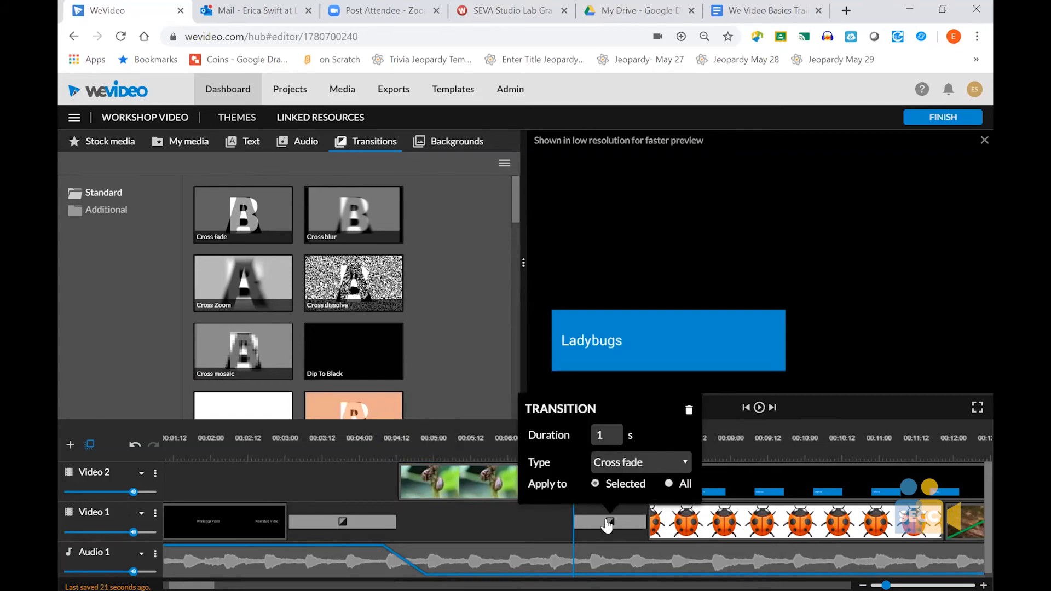
left_click(364, 532)
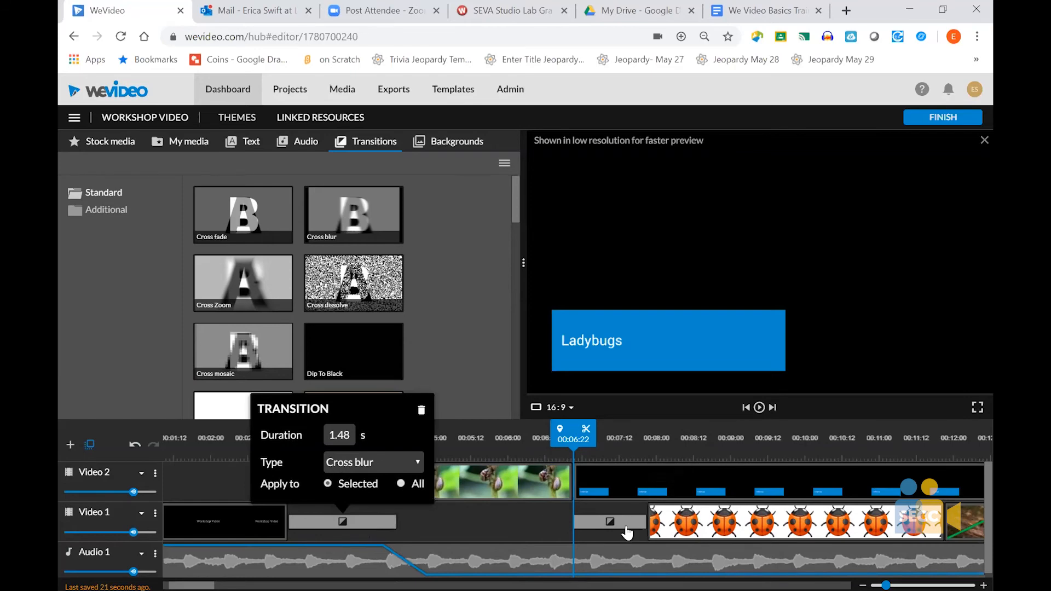
left_click(470, 496)
left_click(610, 522)
- Insert a Cross blur transition between the Lady Bug image and the following clip on Video 1
scroll(386, 482, "right", 4)
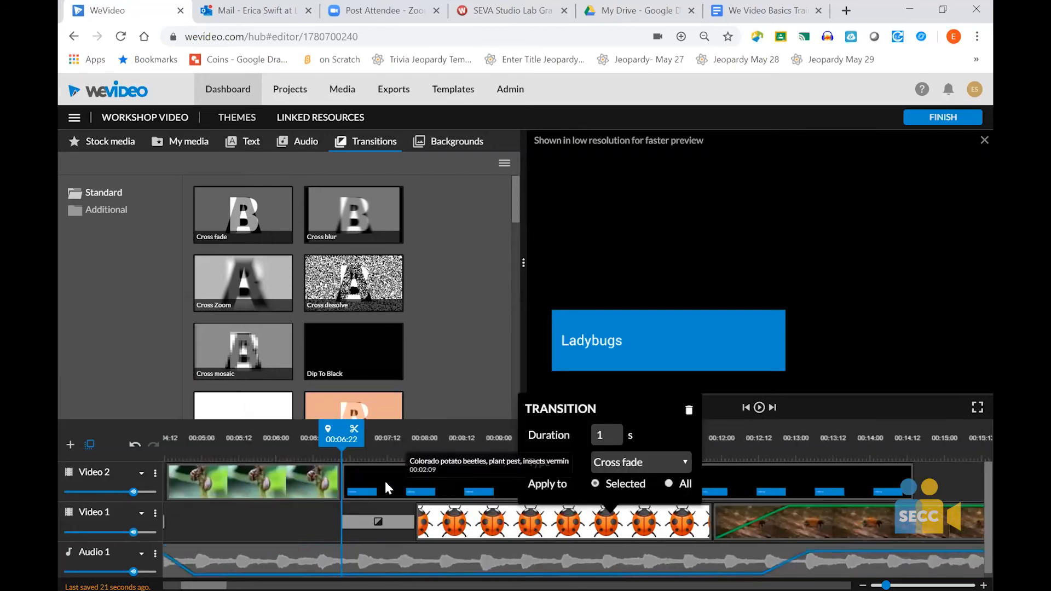
left_click_drag(260, 212, 688, 532)
left_click_drag(353, 219, 664, 528)
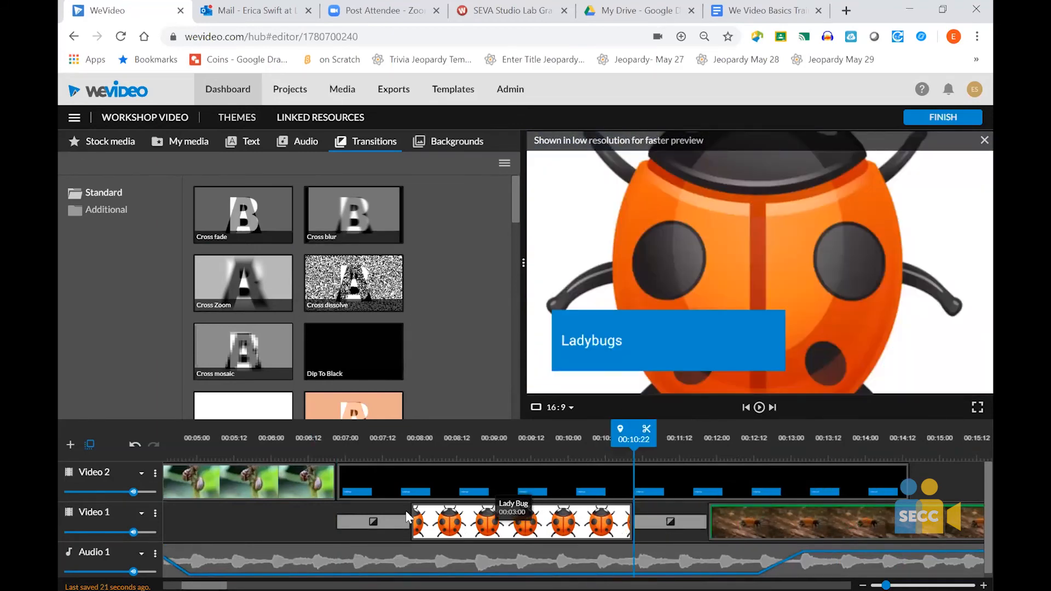
- Set the Cross fade transition before the Lady Bug image to 4 seconds, try applying it to all transitions, and reopen its settings
left_click(396, 523)
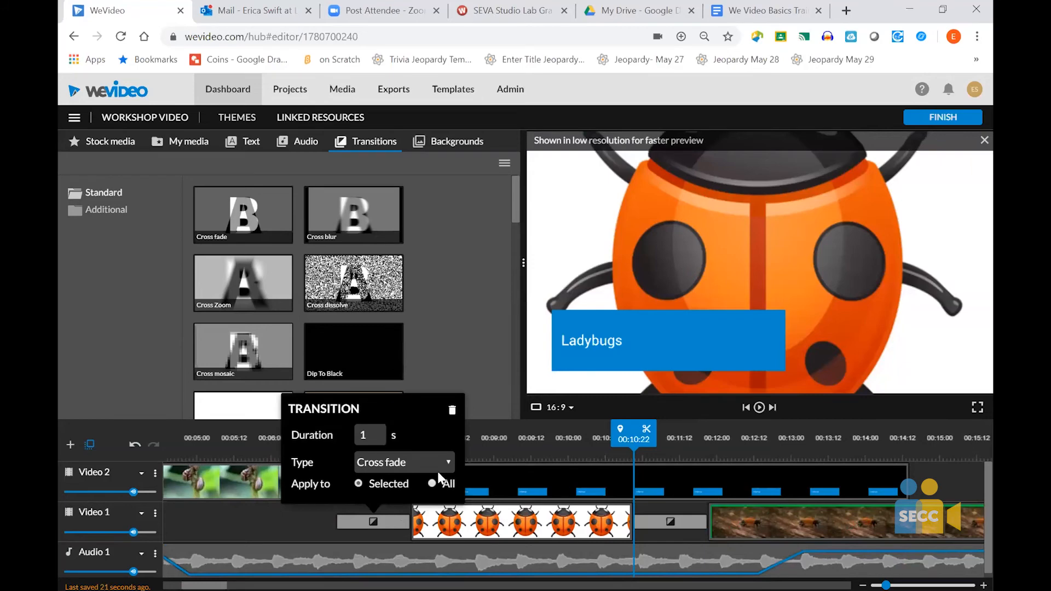
key("BackSpace")
type("4")
left_click(432, 491)
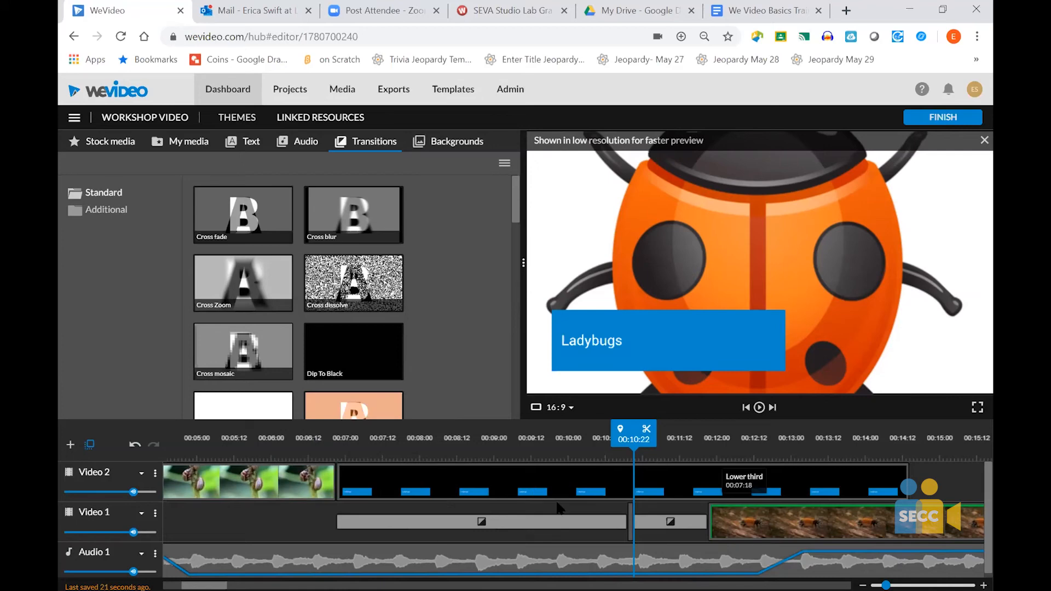
left_click(656, 534)
left_click(484, 524)
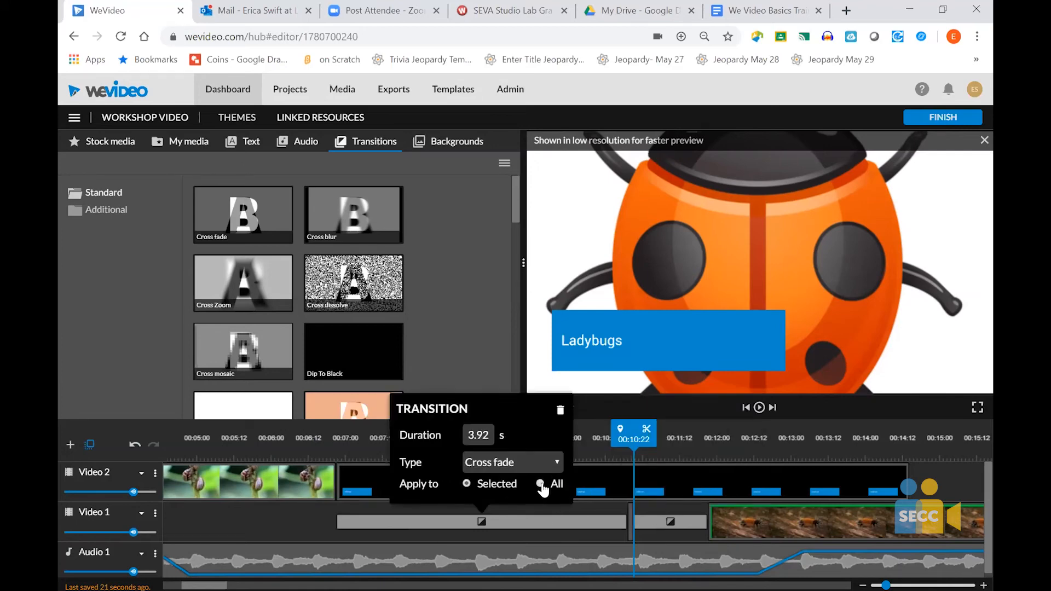
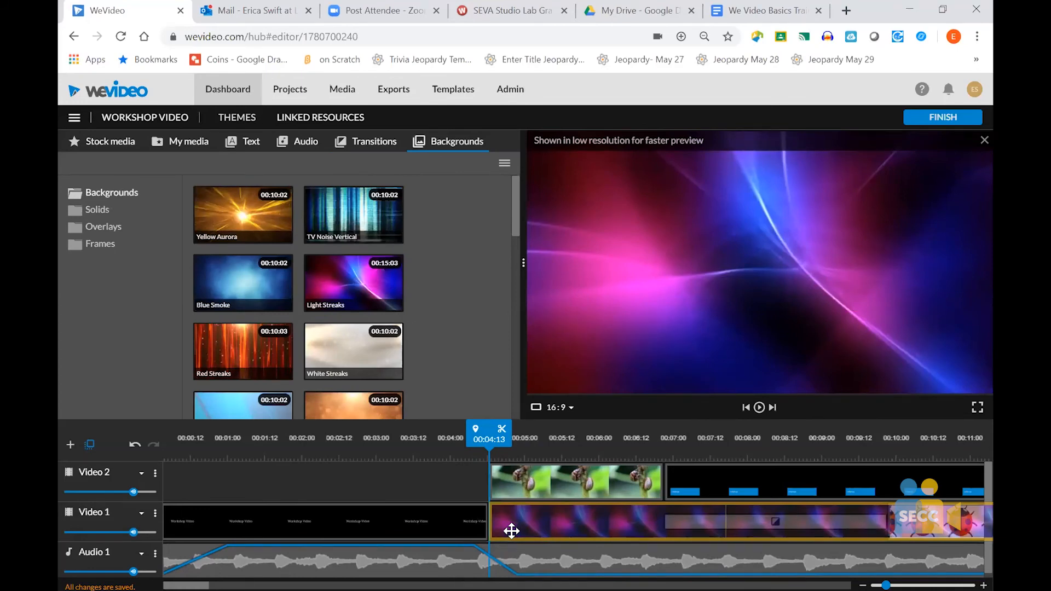
- Insert the Light Streaks background on Video 1 directly after the title clip, pushing the following clips along
left_click_drag(512, 532, 512, 531)
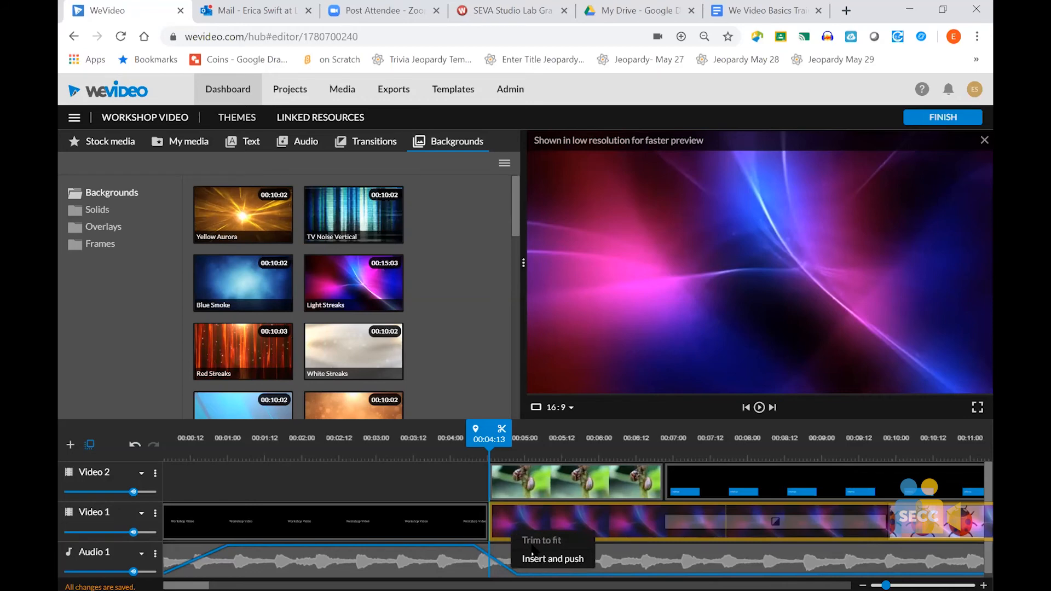
left_click(410, 469)
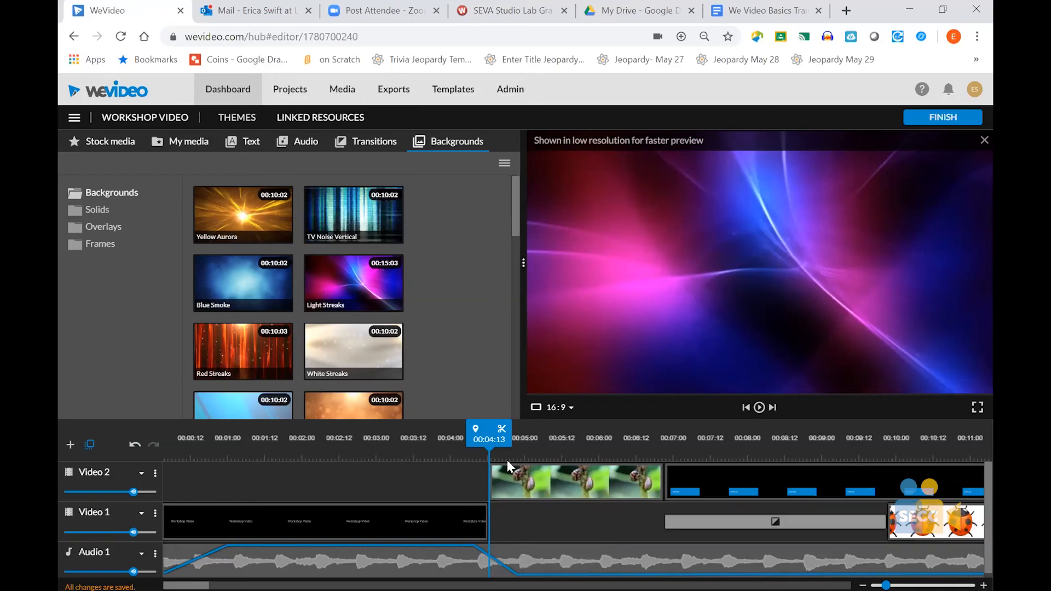
mouse_move(368, 288)
left_mouse_down()
mouse_move(498, 481)
mouse_move(521, 531)
mouse_move(510, 528)
left_mouse_up()
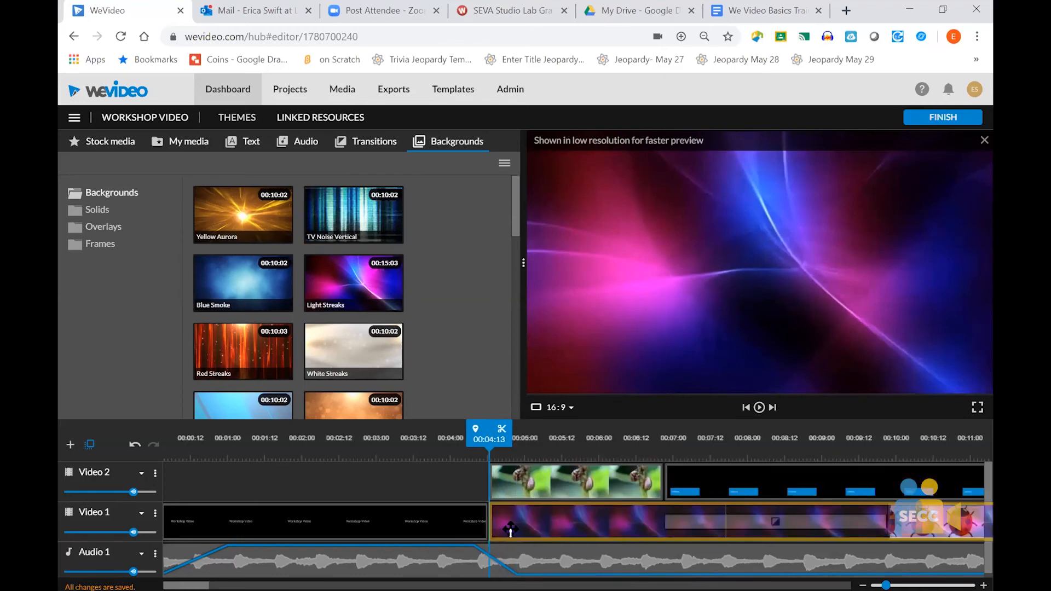
left_click_drag(510, 528, 512, 530)
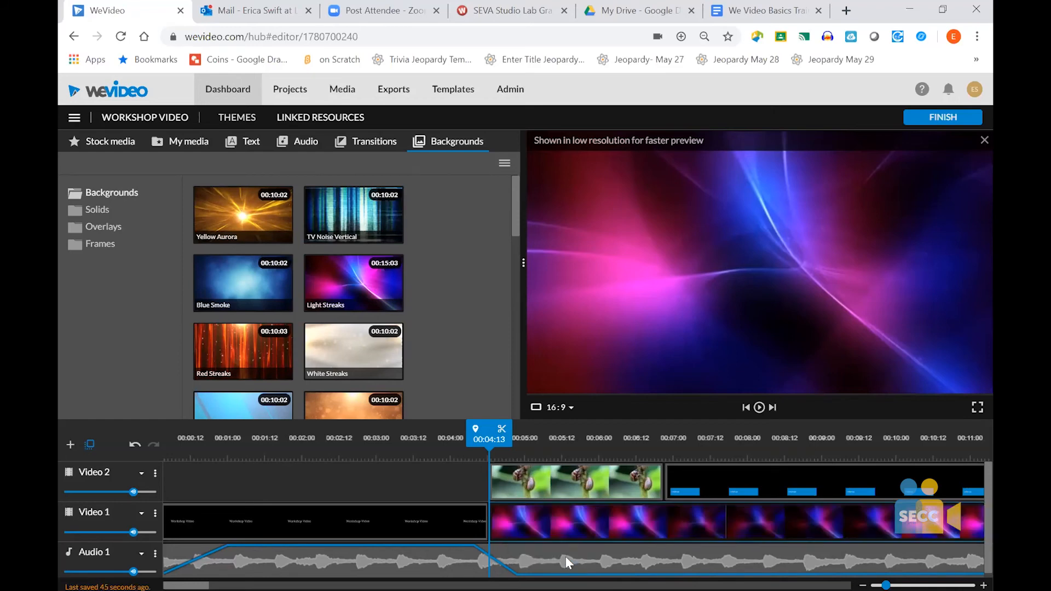
- Play the section where Light Streaks sits behind the Video 2 clip, and return the playhead to the end of the title
left_click(567, 556)
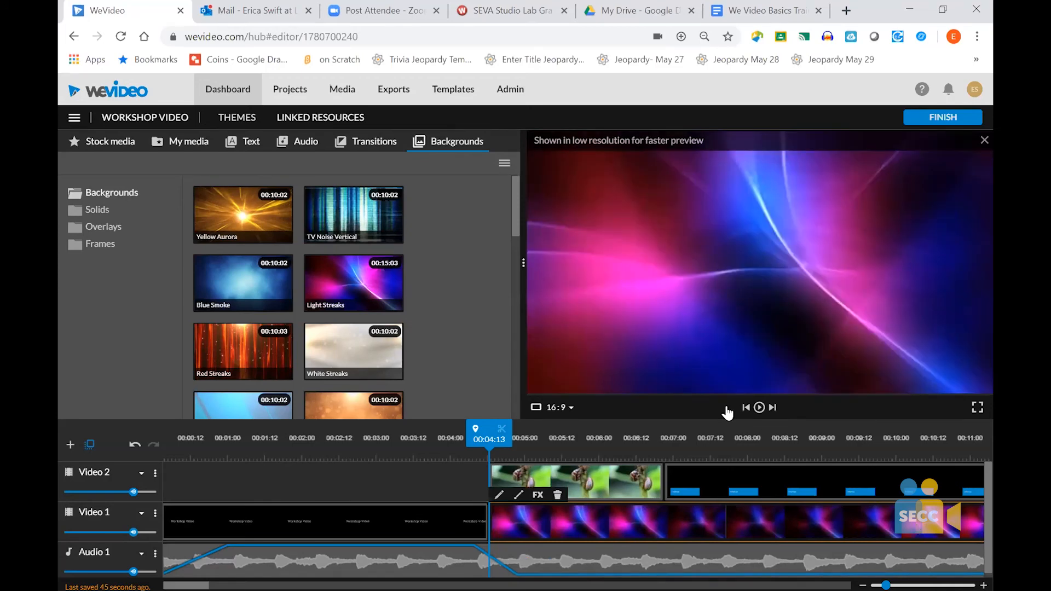
left_click(759, 408)
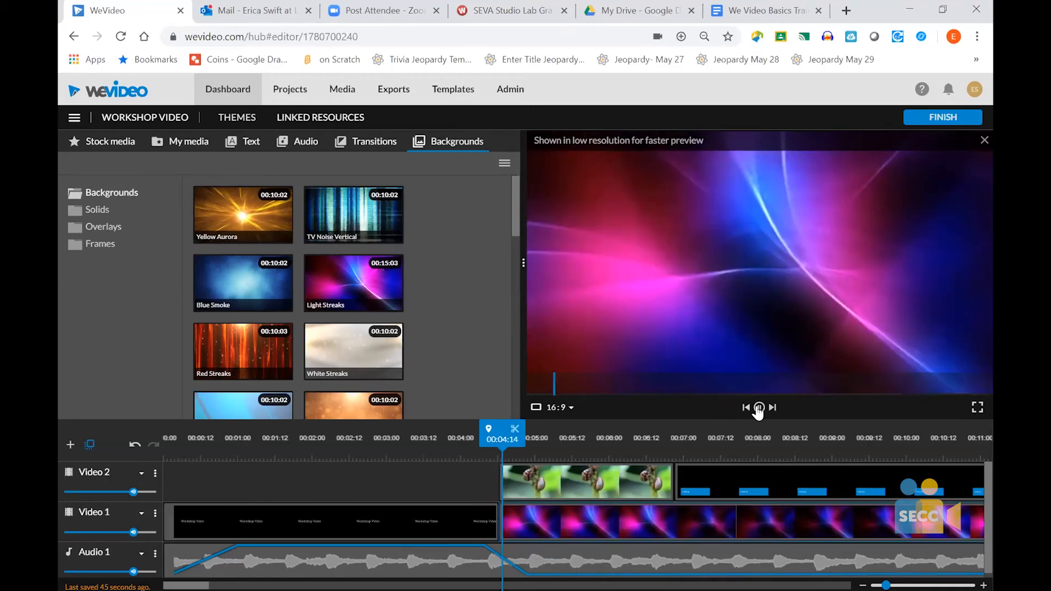
left_click(759, 408)
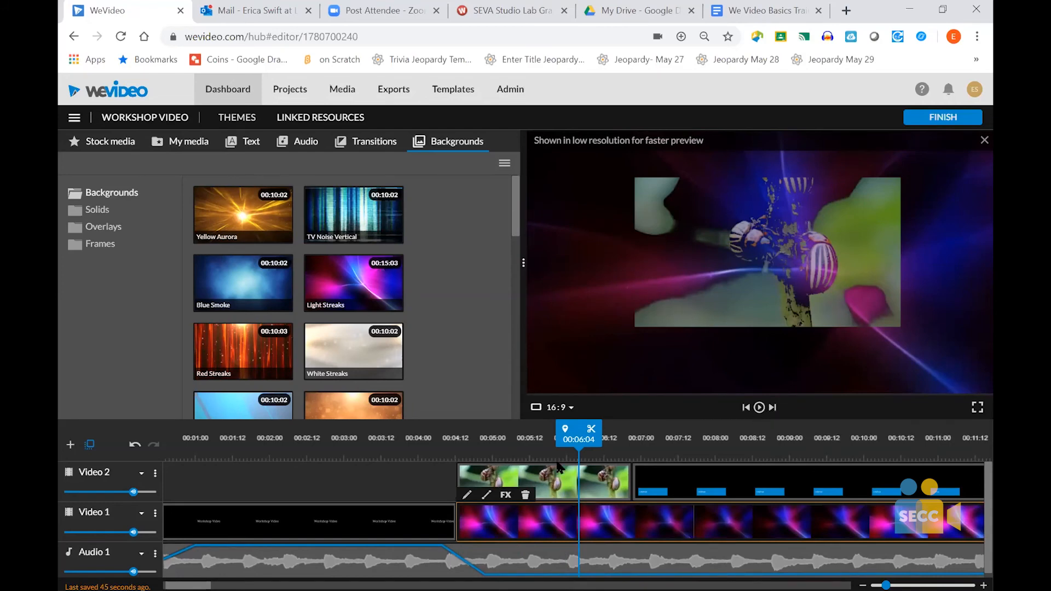
left_click(575, 443)
left_click_drag(575, 443, 449, 444)
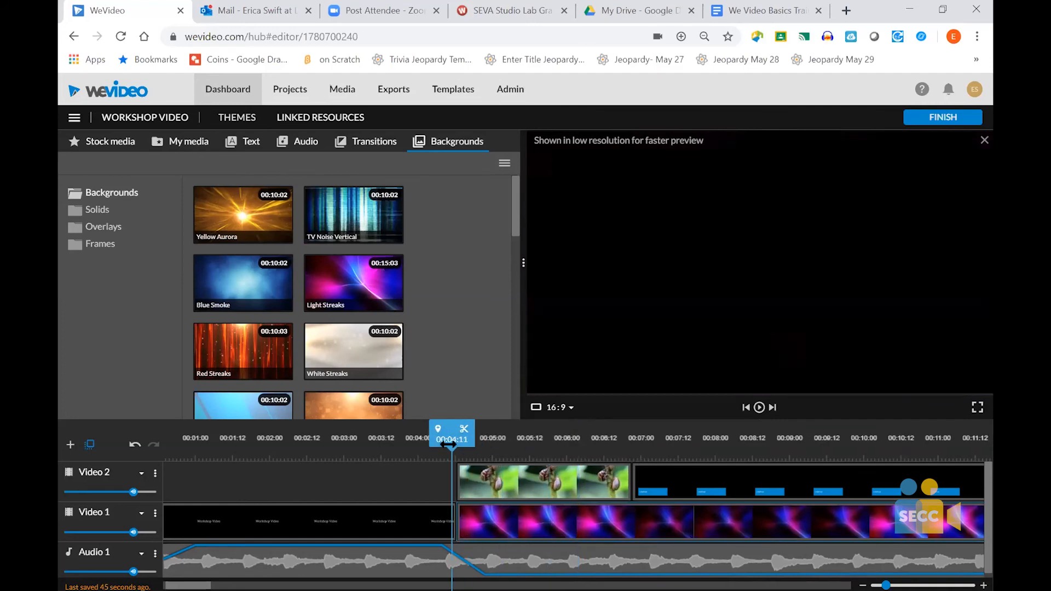
mouse_move(500, 516)
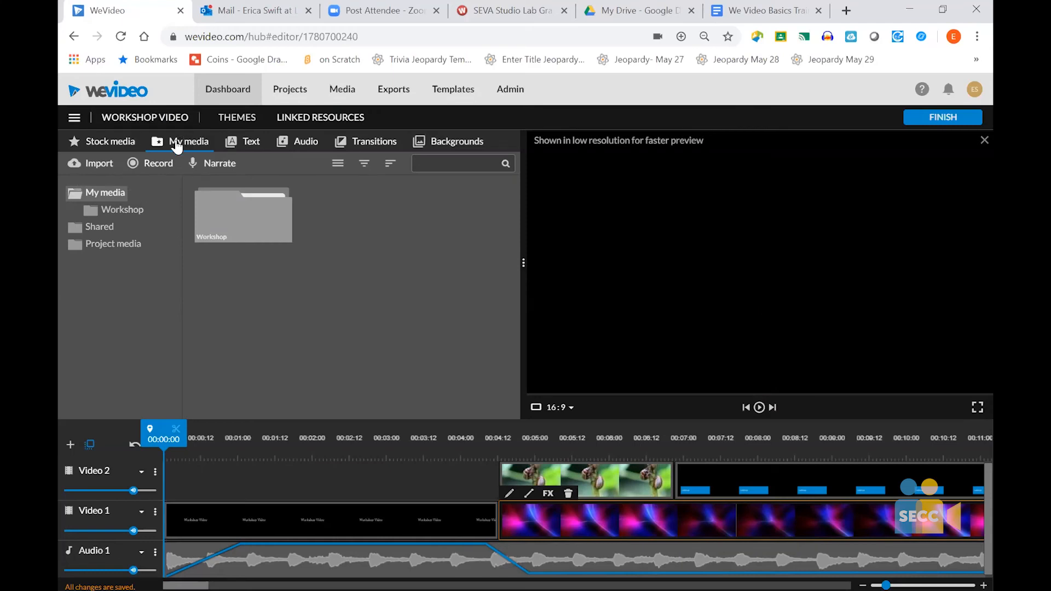
- Record a short voiceover narration from the start of the project, save it, and show its track below Audio 1
left_click(211, 165)
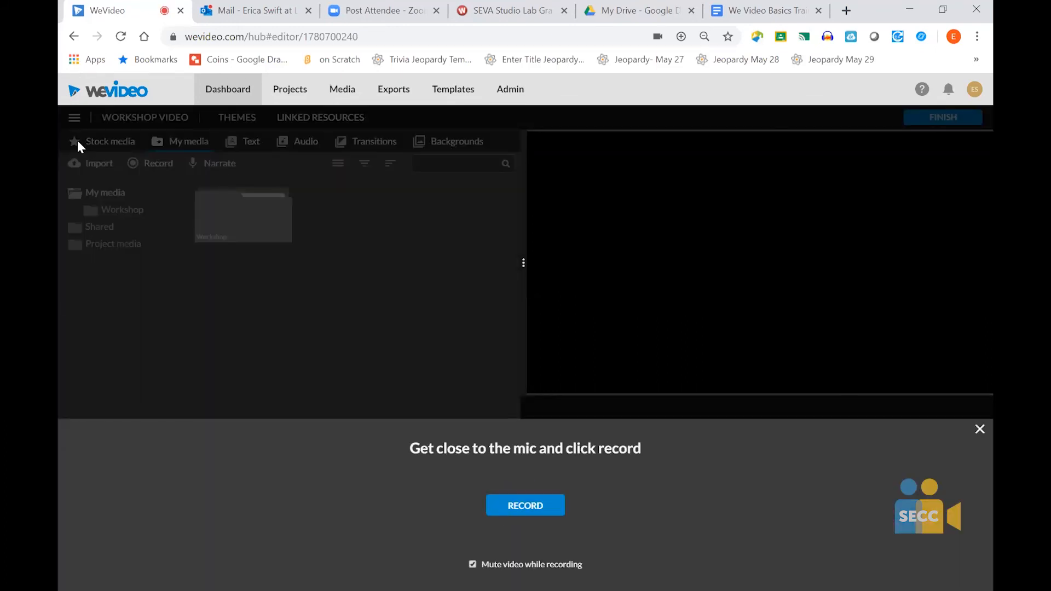
left_click(531, 507)
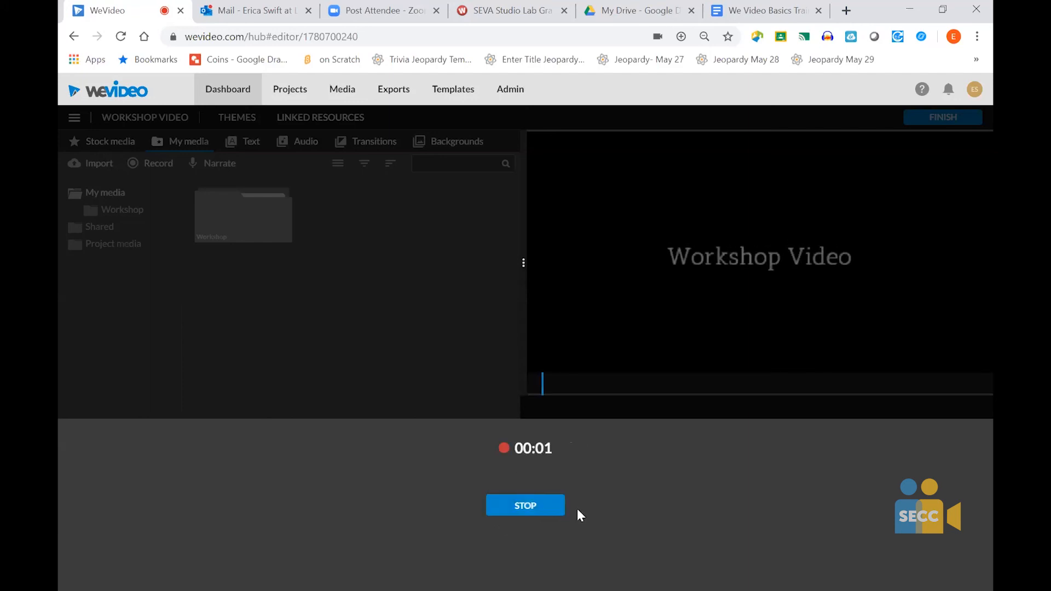
left_click(525, 506)
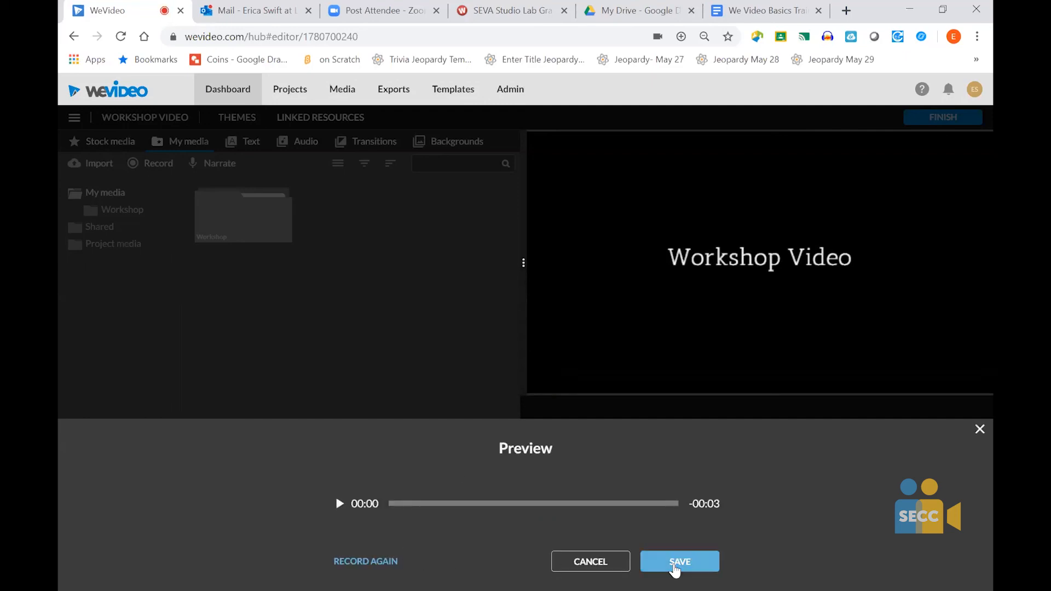
left_click(674, 562)
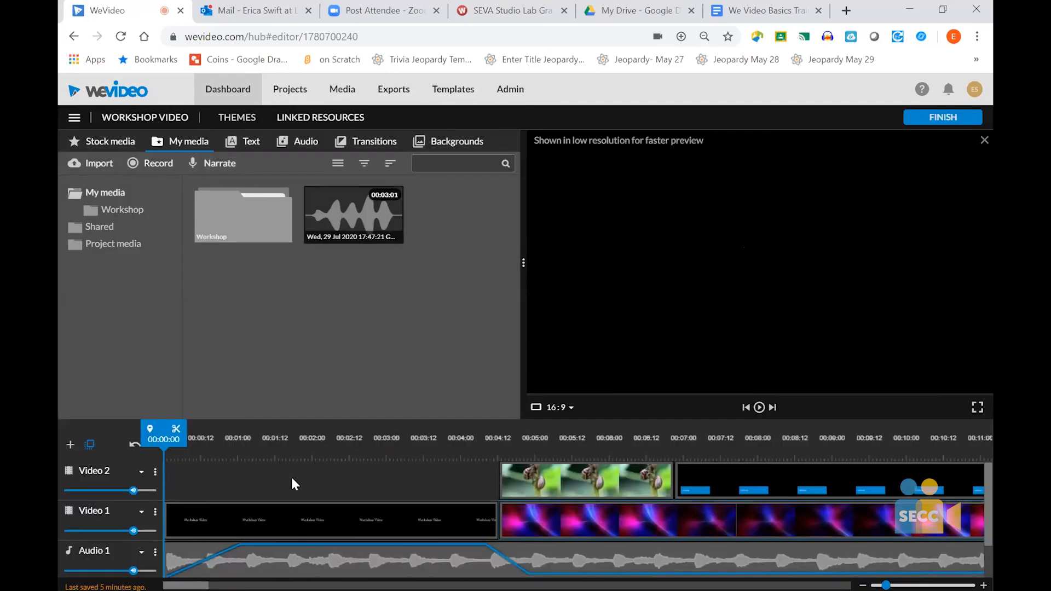
scroll(291, 477, "down", 1)
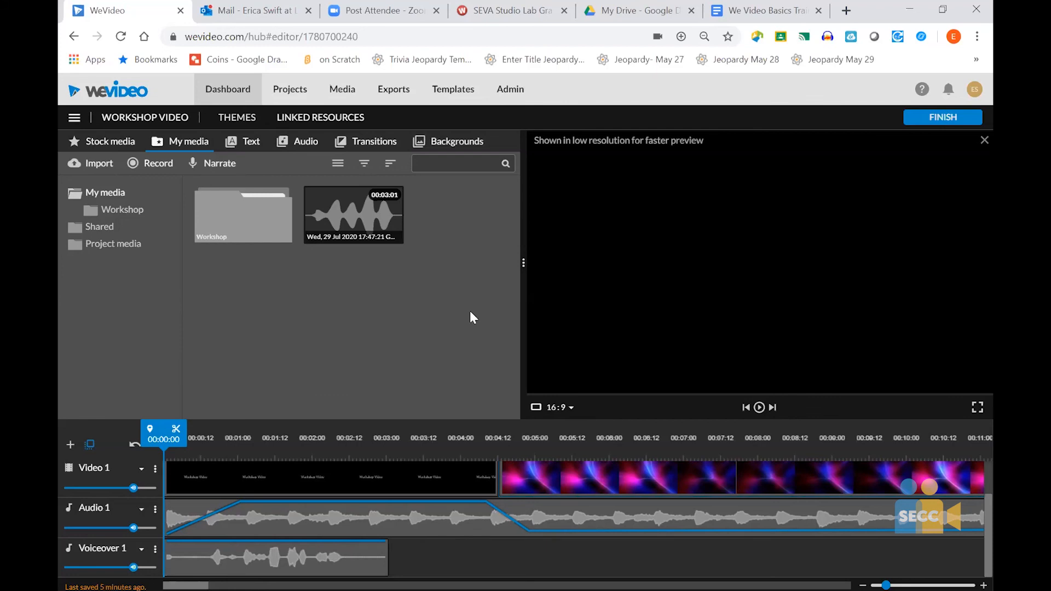
- Review the export options for Workshop Video, including the Google Drive destination, and leave without exporting
left_click(941, 118)
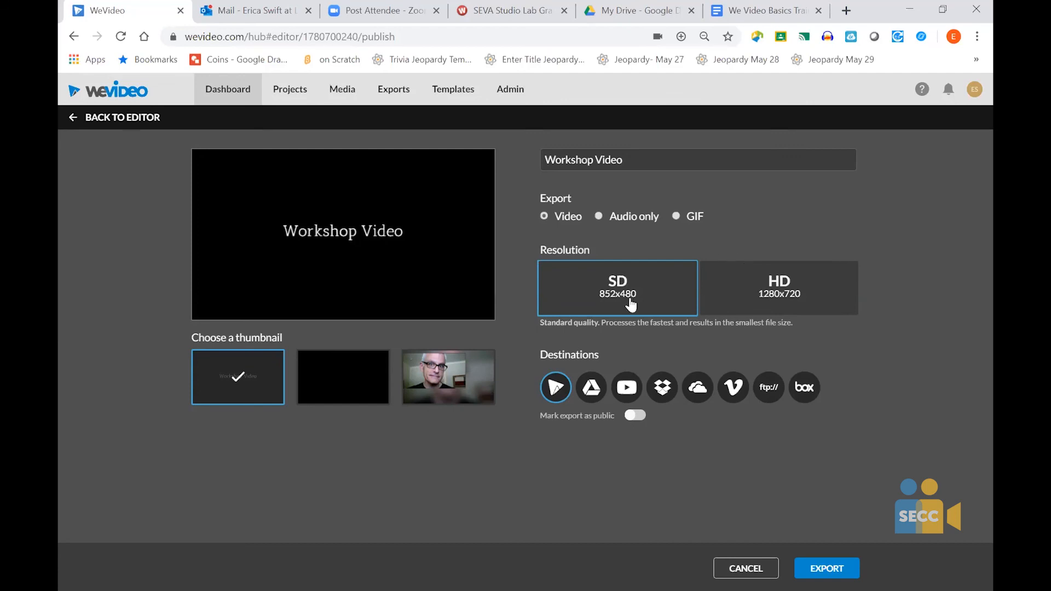
left_click(596, 390)
left_click(744, 569)
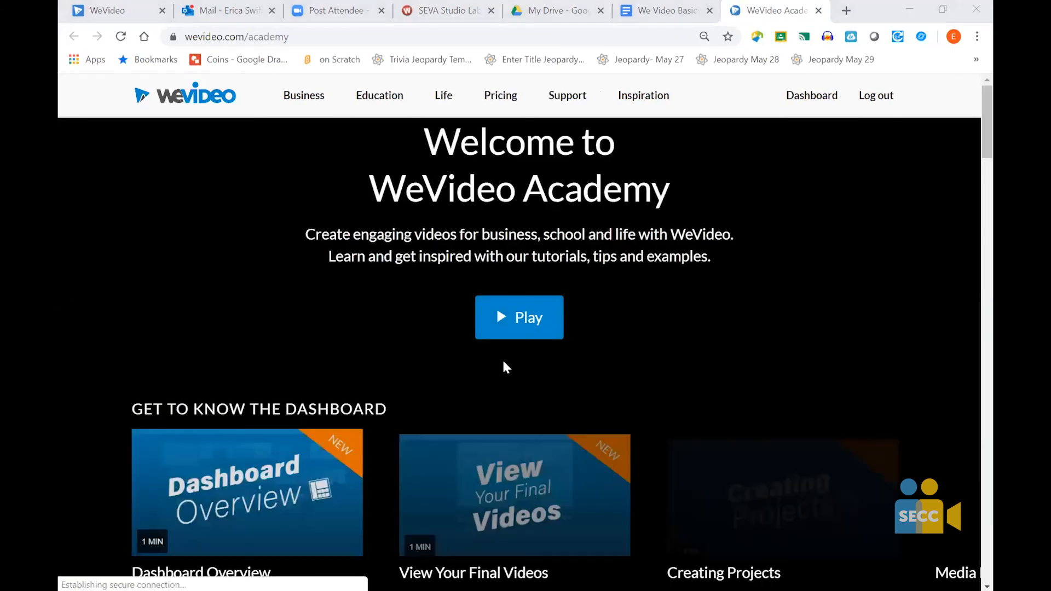
- Browse the WeVideo Academy tutorials, from the dashboard and quick basics sections through editing features, business and education integrations
scroll(504, 362, "down", 7)
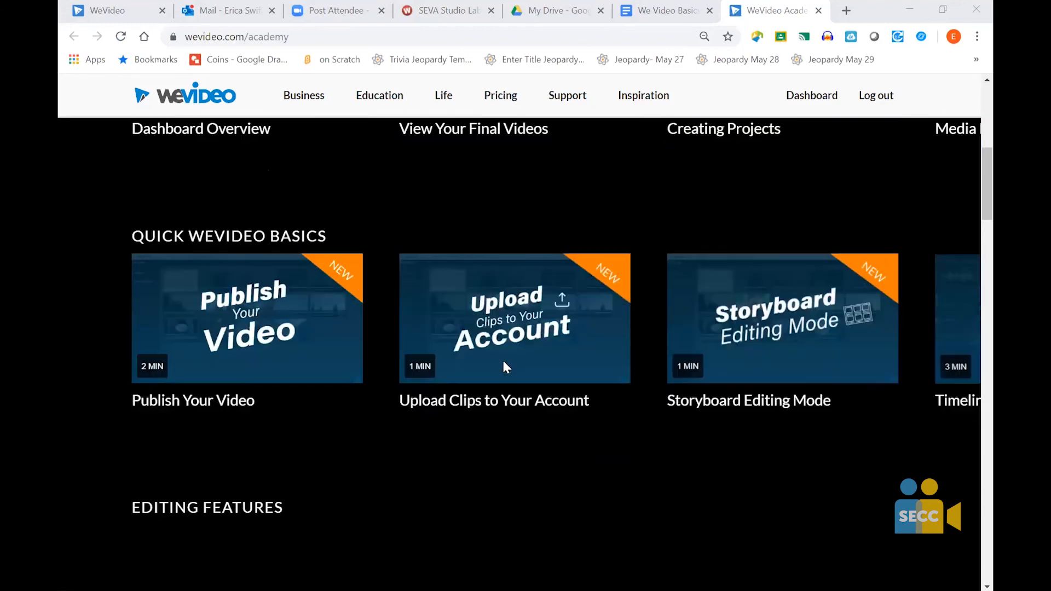
scroll(504, 364, "down", 5)
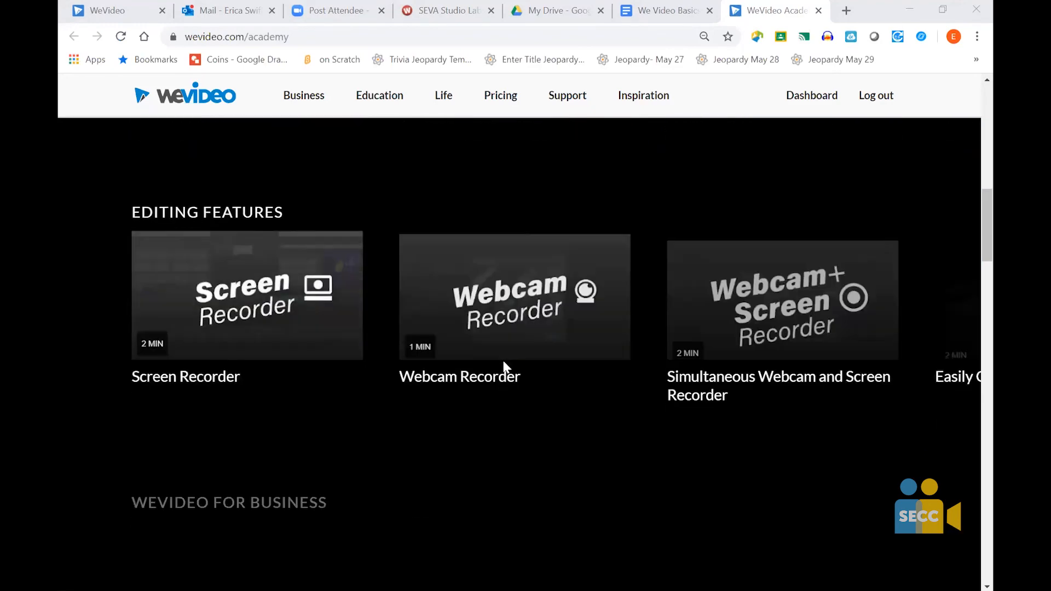
scroll(503, 364, "down", 6)
scroll(504, 364, "down", 1)
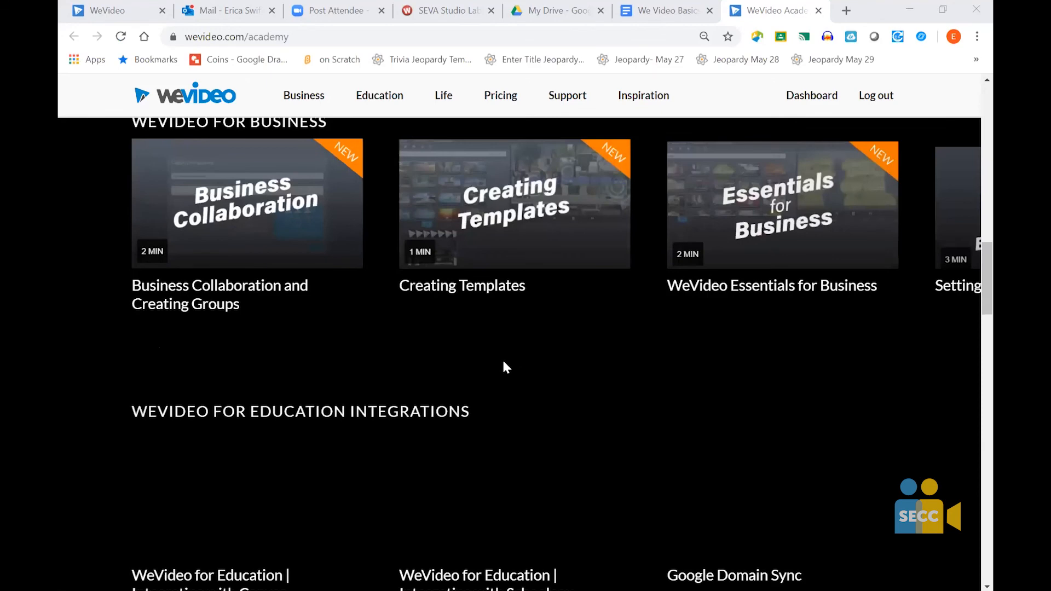
scroll(503, 364, "up", 11)
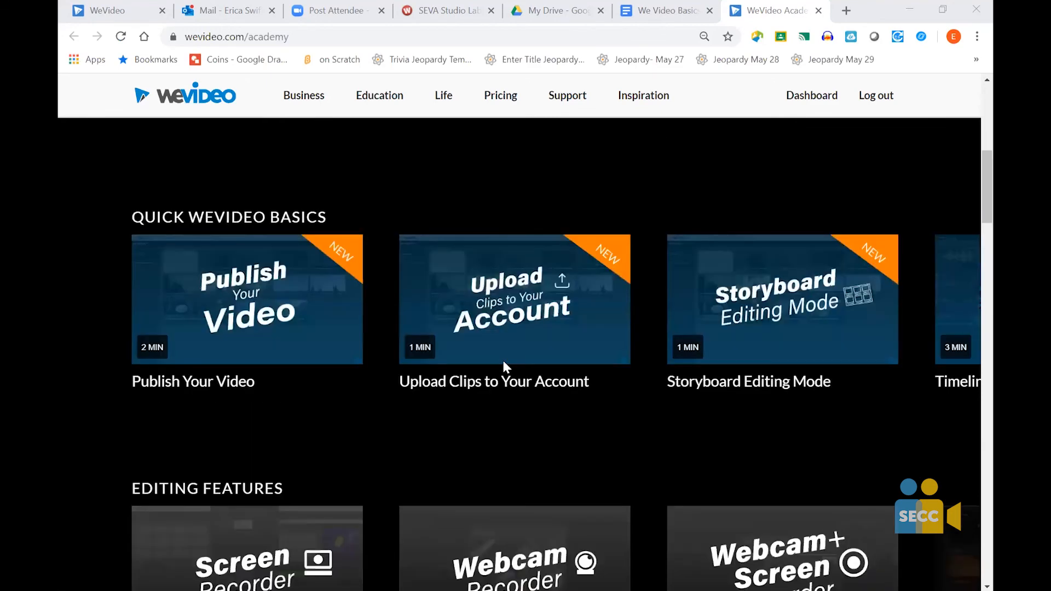
scroll(504, 364, "up", 4)
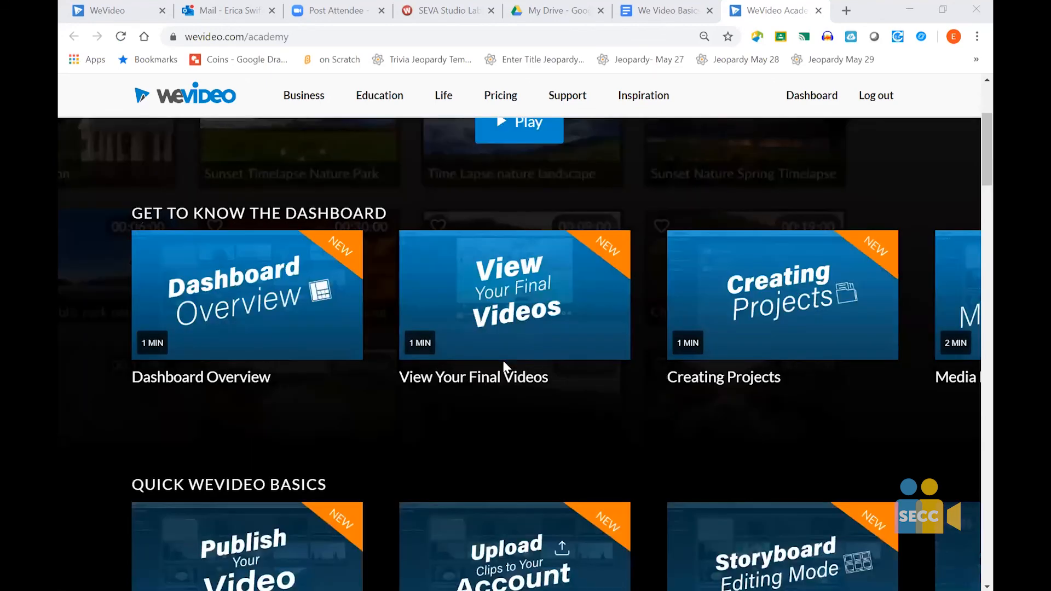